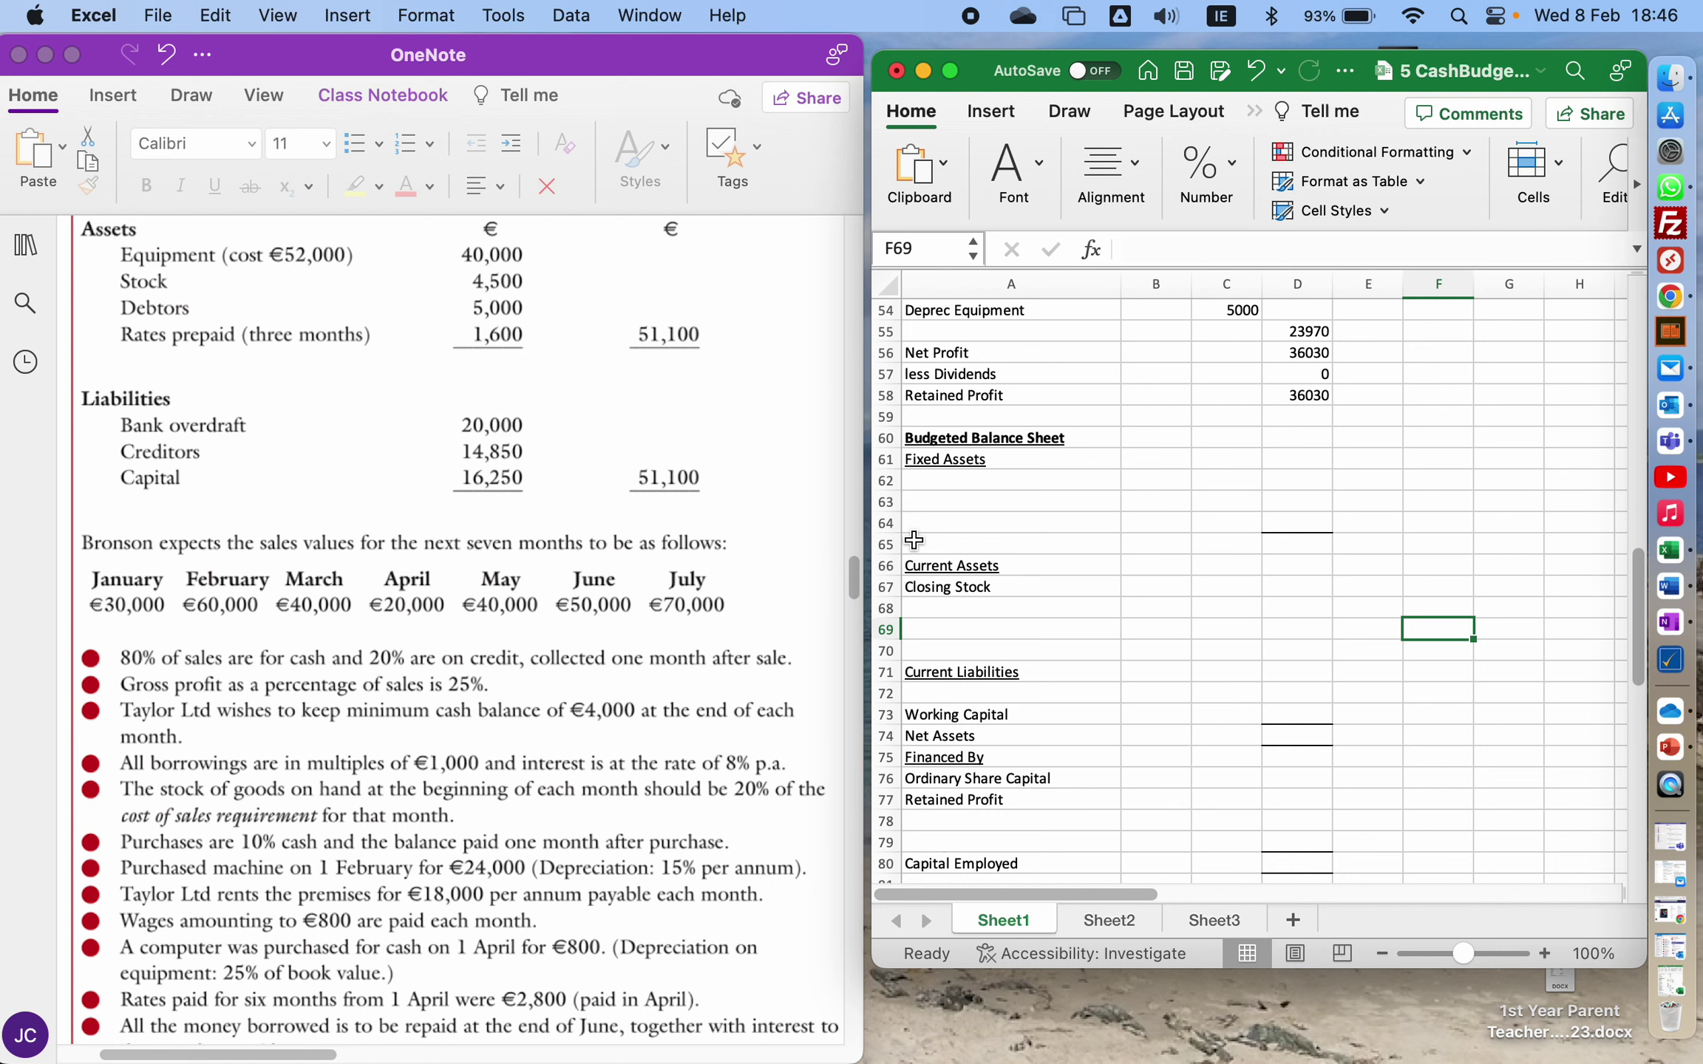
- Enter the fixed asset labels Equipment, Machine and Computer in A62:A64
{"action": "left_click", "coordinate": [922, 484]}
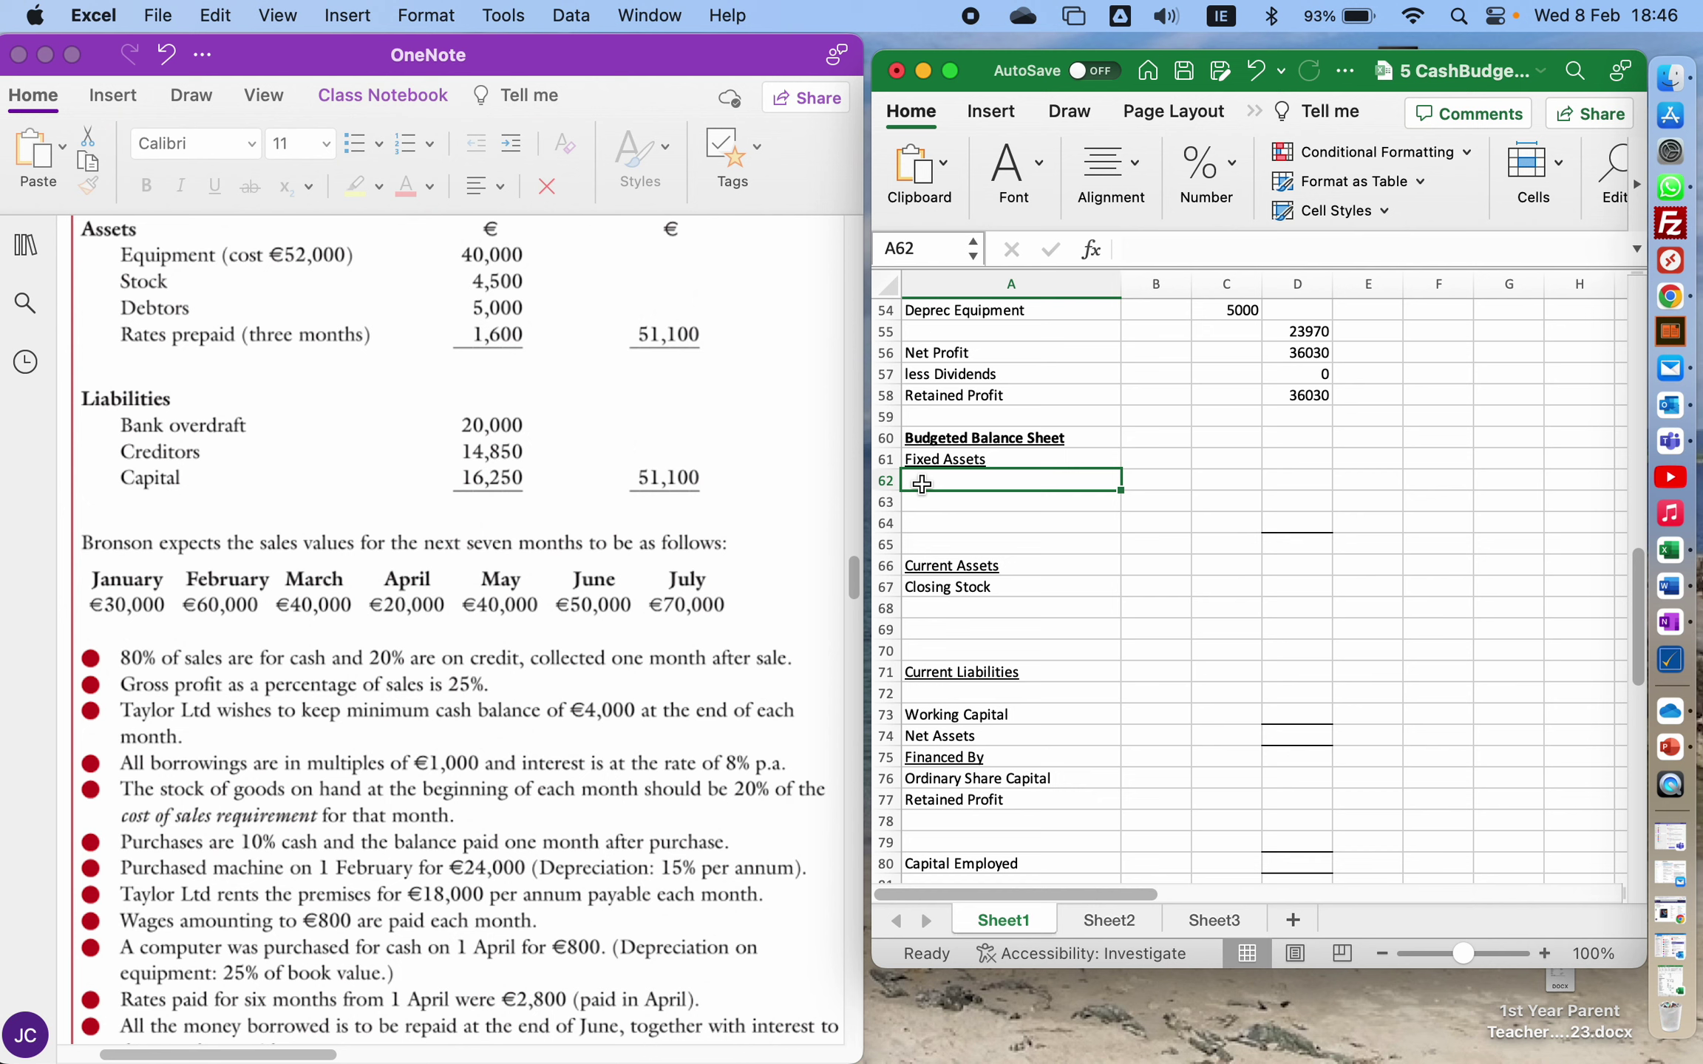
{"action": "type", "text": "Equi"}
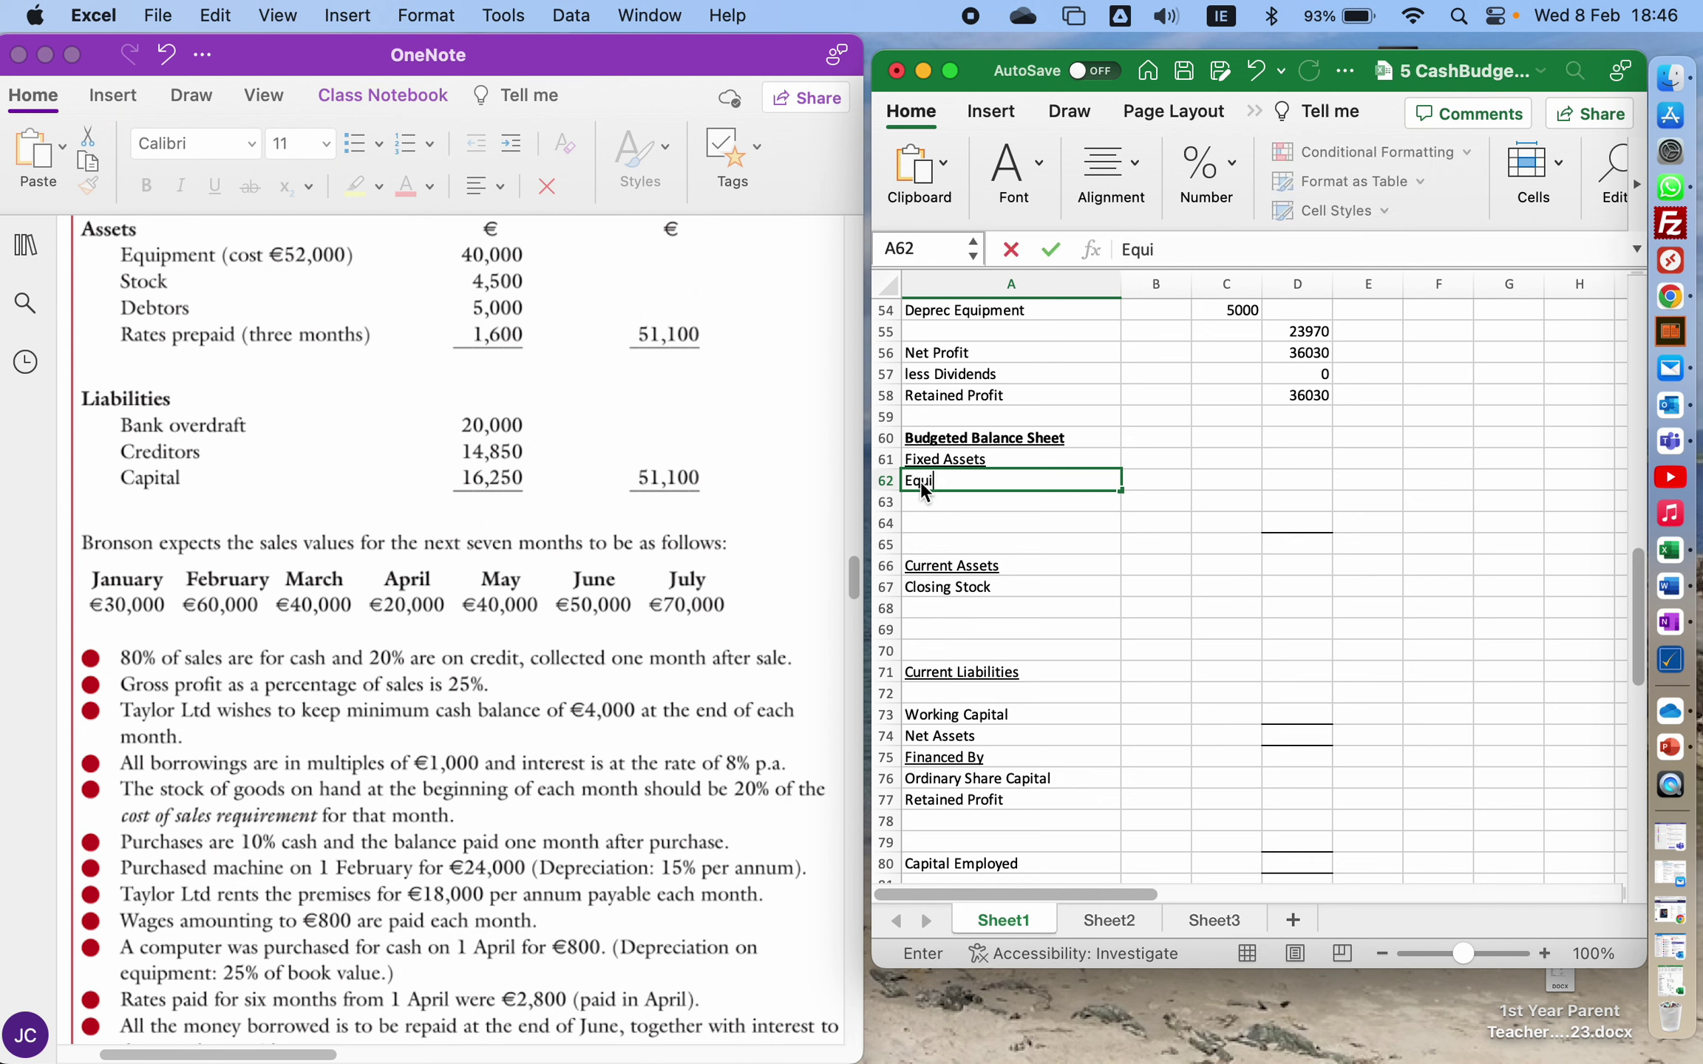
{"action": "type", "text": "pment"}
{"action": "key", "text": "Return"}
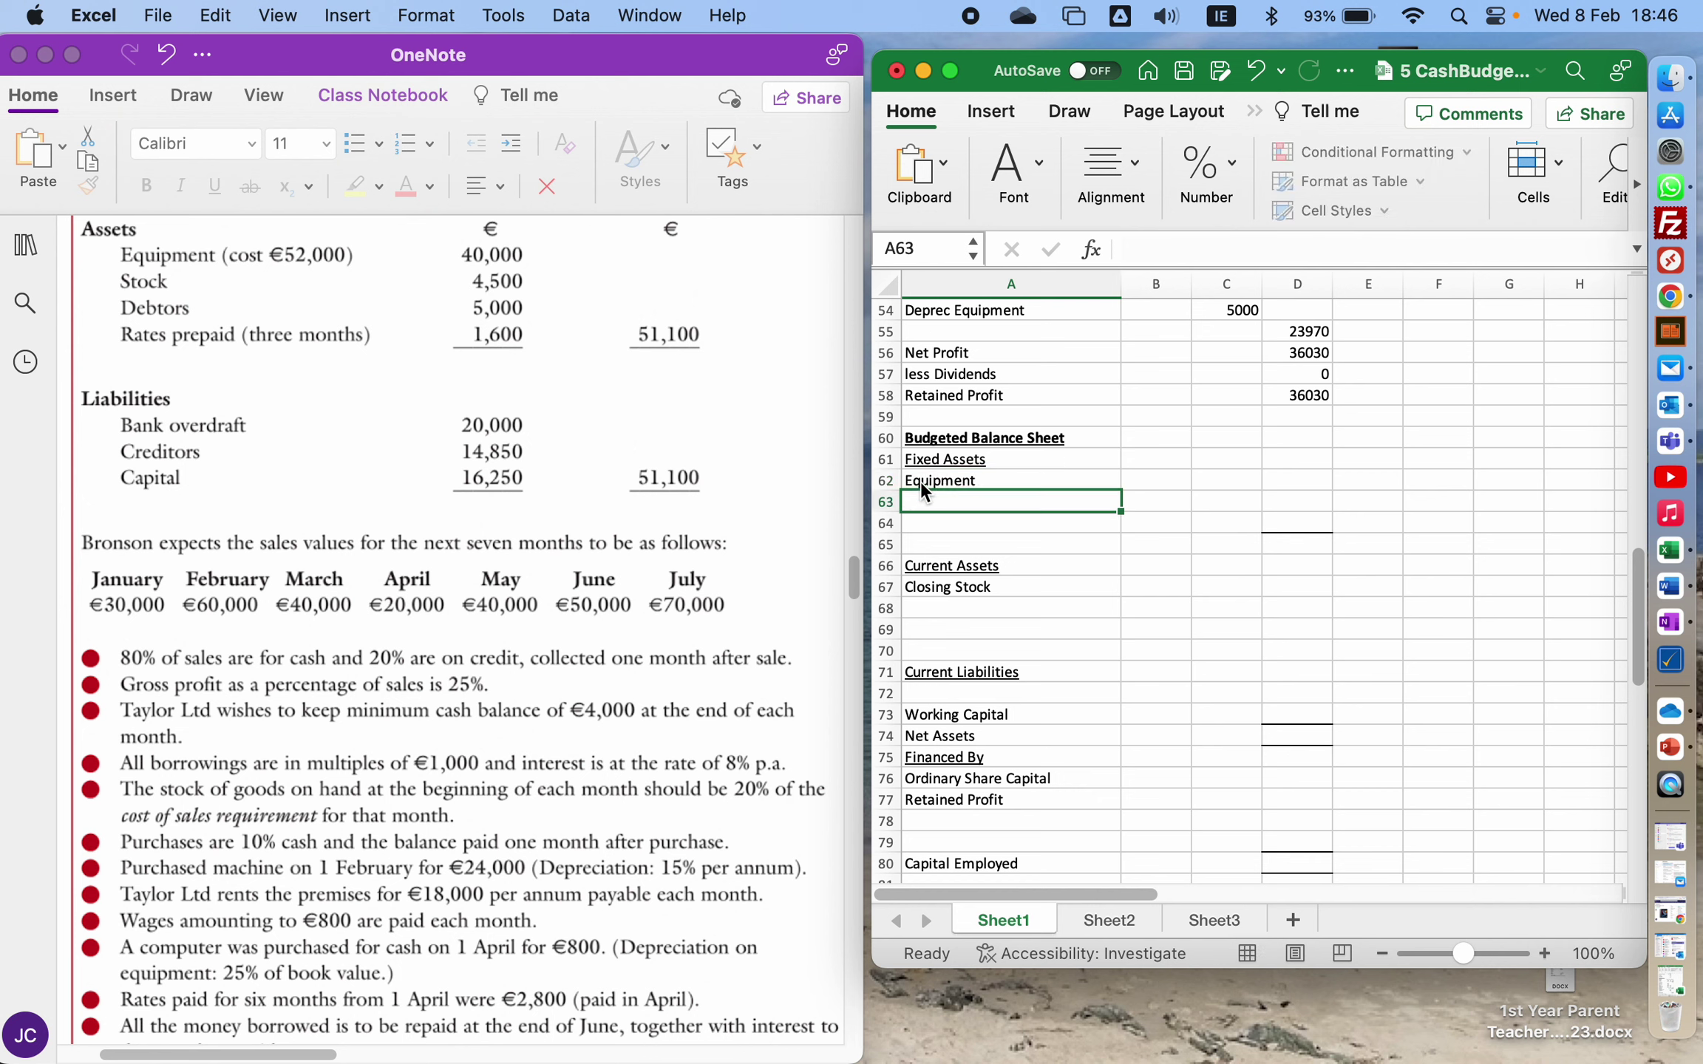
{"action": "type", "text": "Machine"}
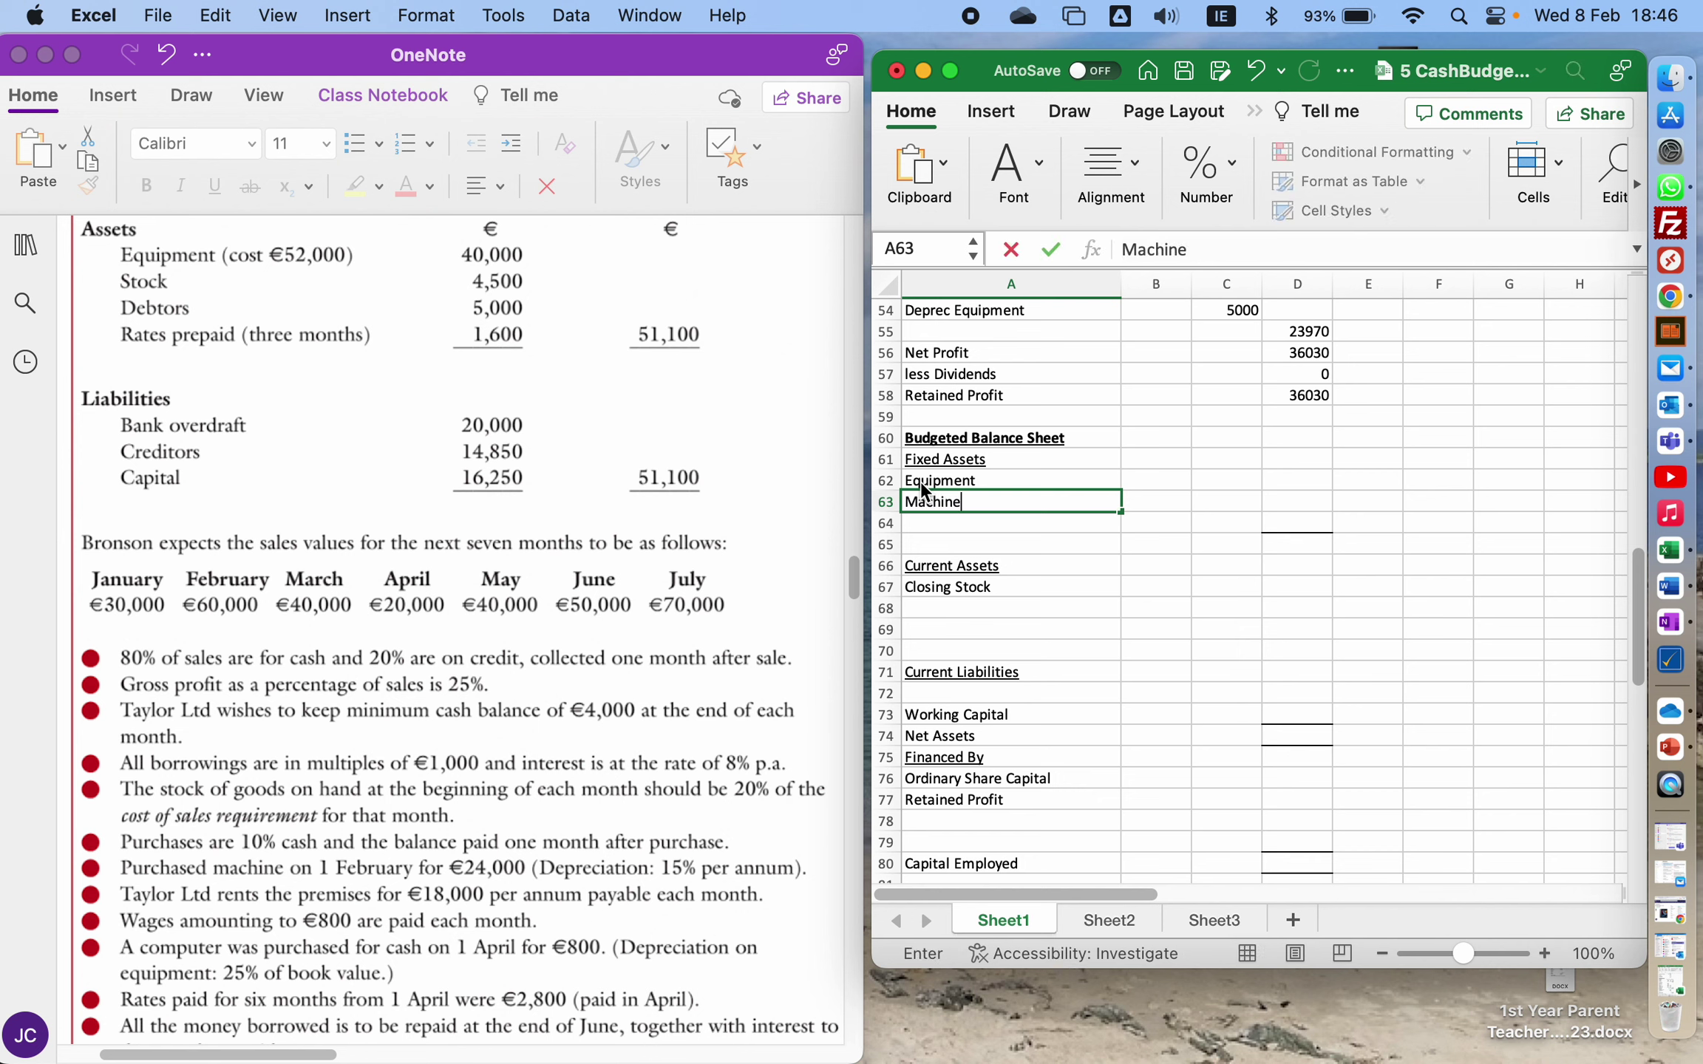
{"action": "key", "text": "Return"}
{"action": "type", "text": "Computer"}
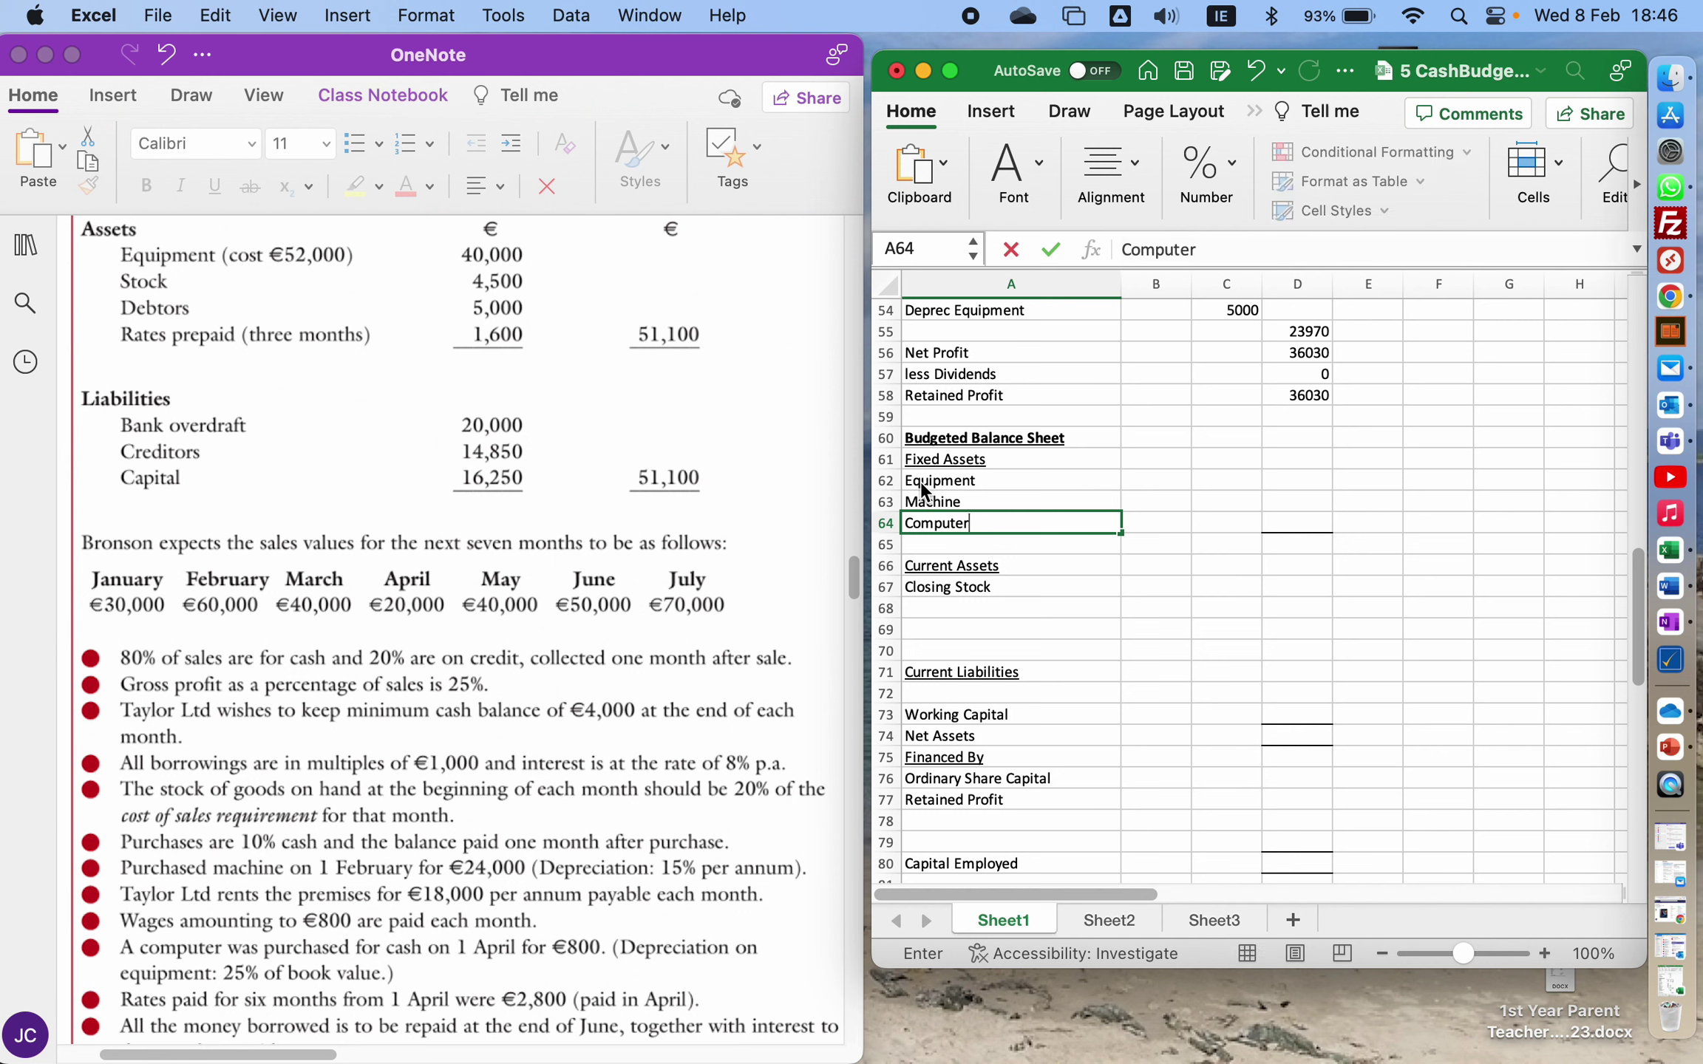
{"action": "key", "text": "Return"}
{"action": "key", "text": "Return"}
{"action": "key", "text": "Return"}
{"action": "key", "text": "Return"}
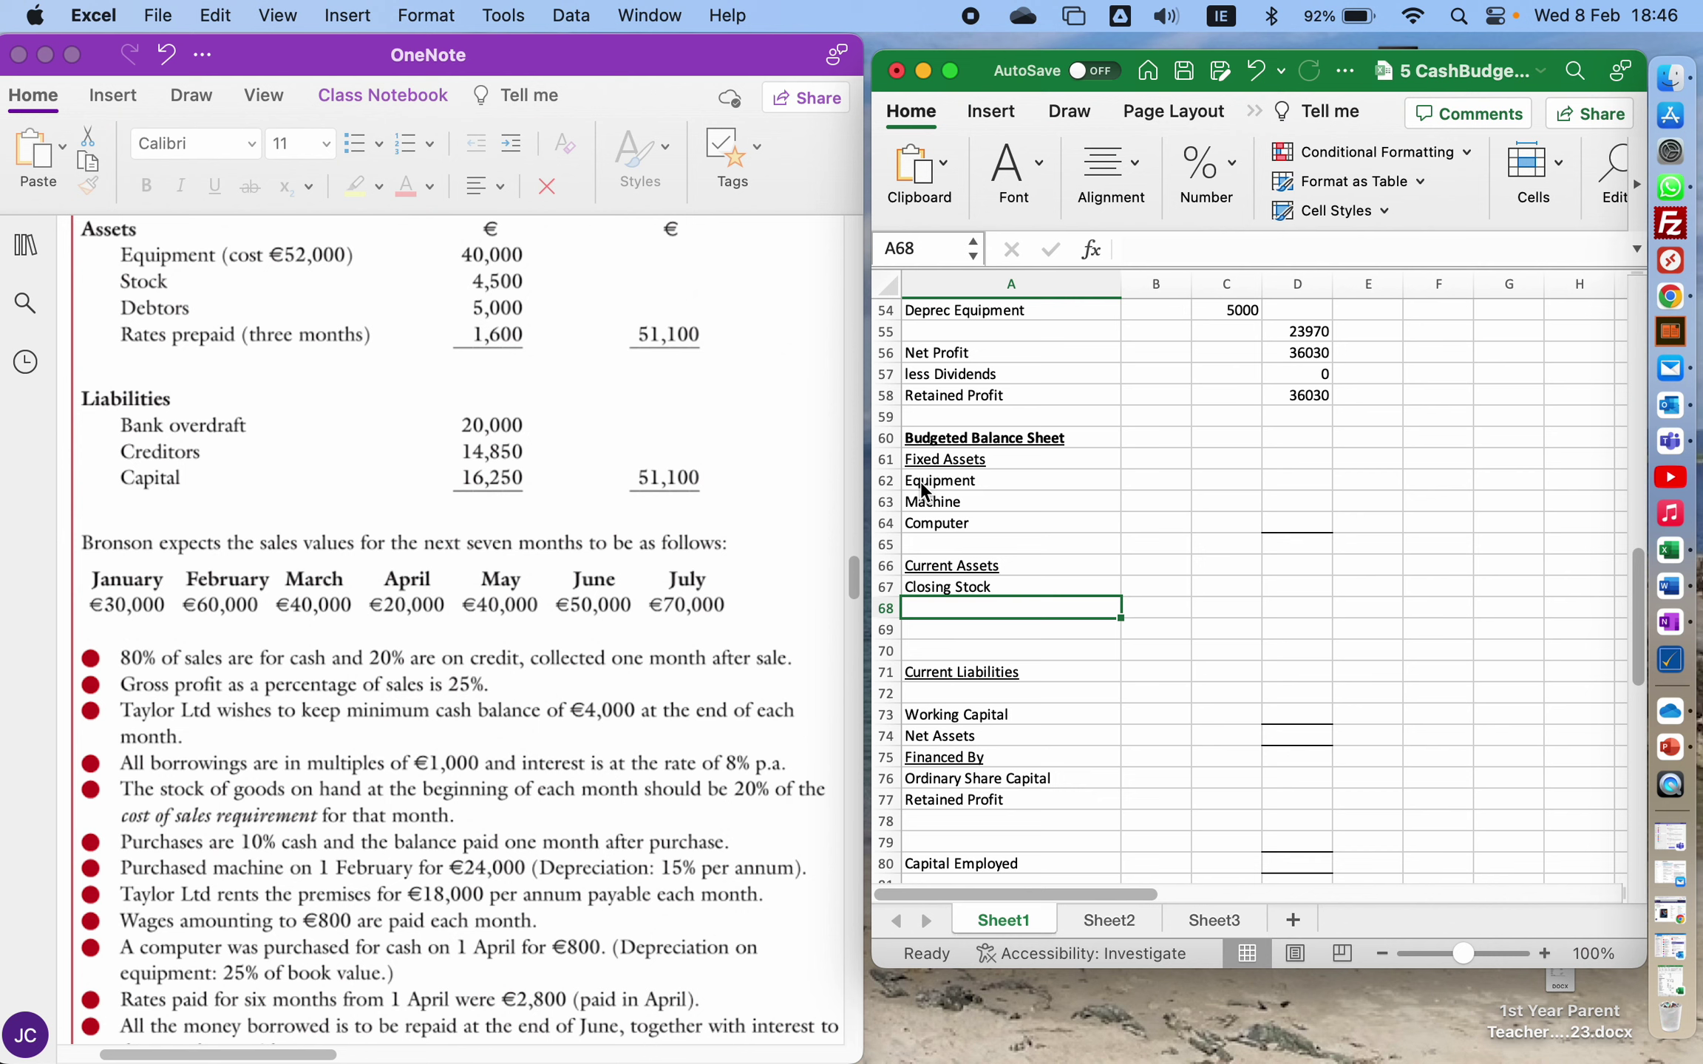
- Add Debtors in A68 under Current Assets and Creditors in A72 under Current Liabilities
{"action": "type", "text": "De"}
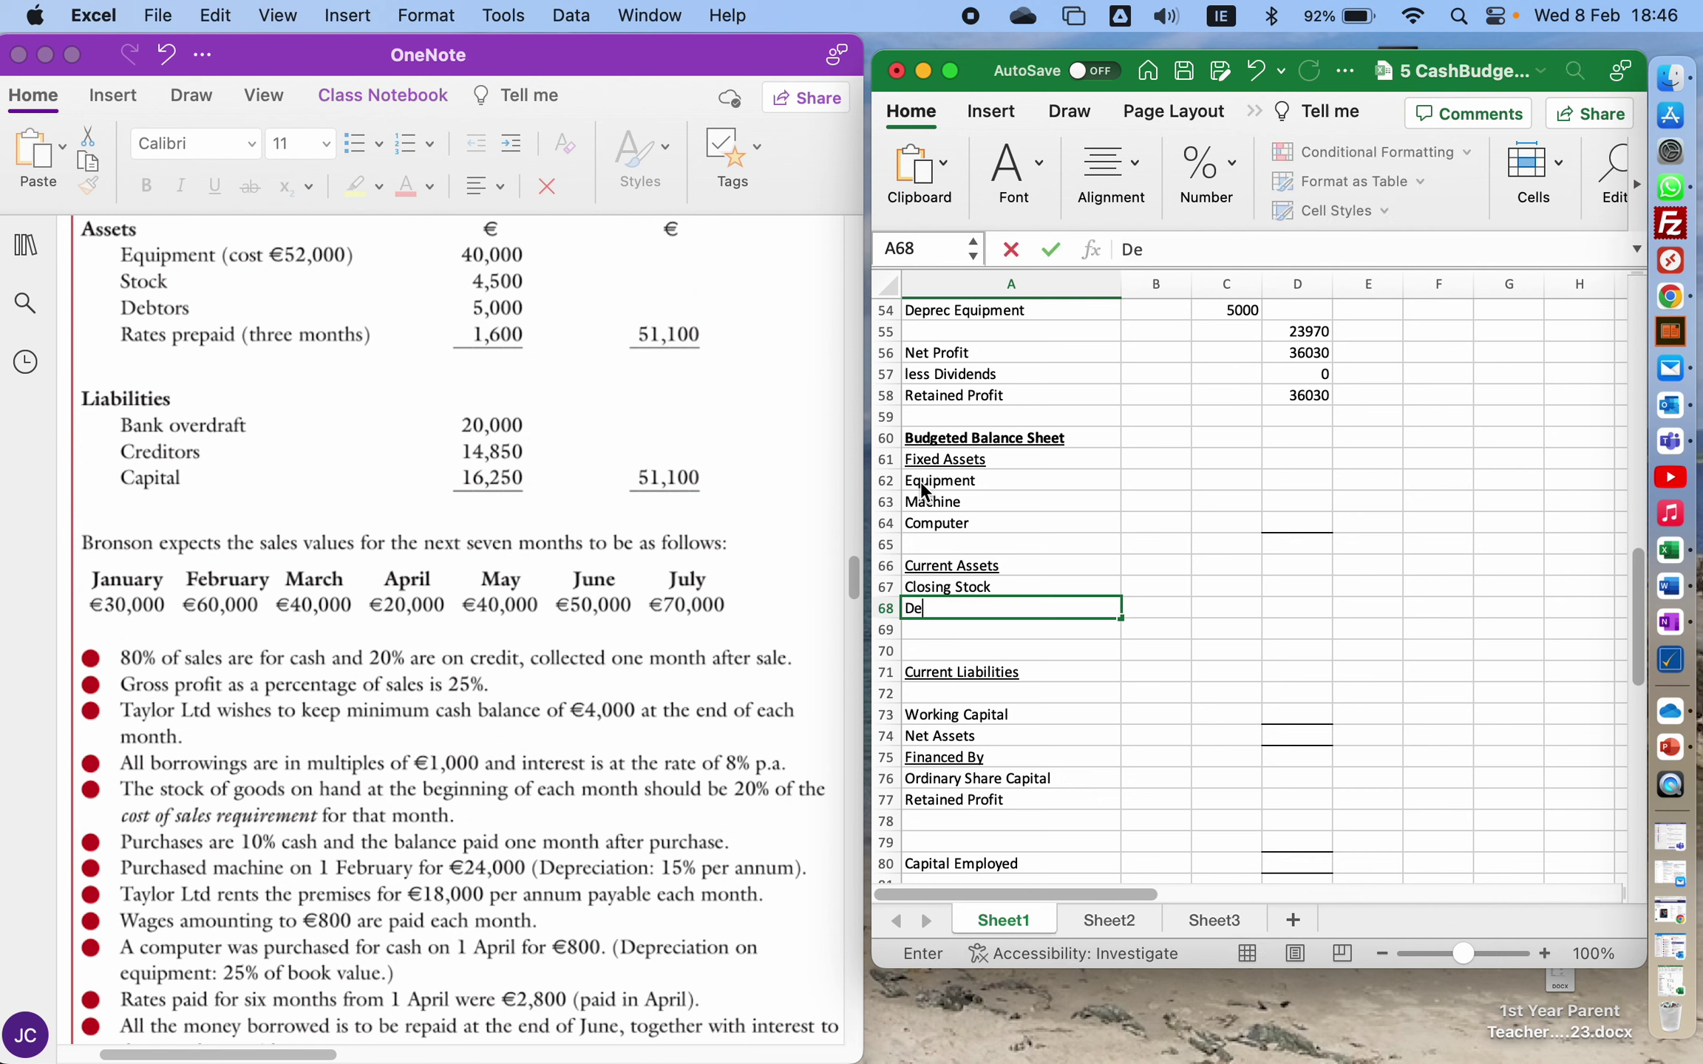
{"action": "type", "text": "btors"}
{"action": "key", "text": "Return"}
{"action": "key", "text": "Down"}
{"action": "key", "text": "Down"}
{"action": "key", "text": "Down"}
{"action": "key", "text": "Right"}
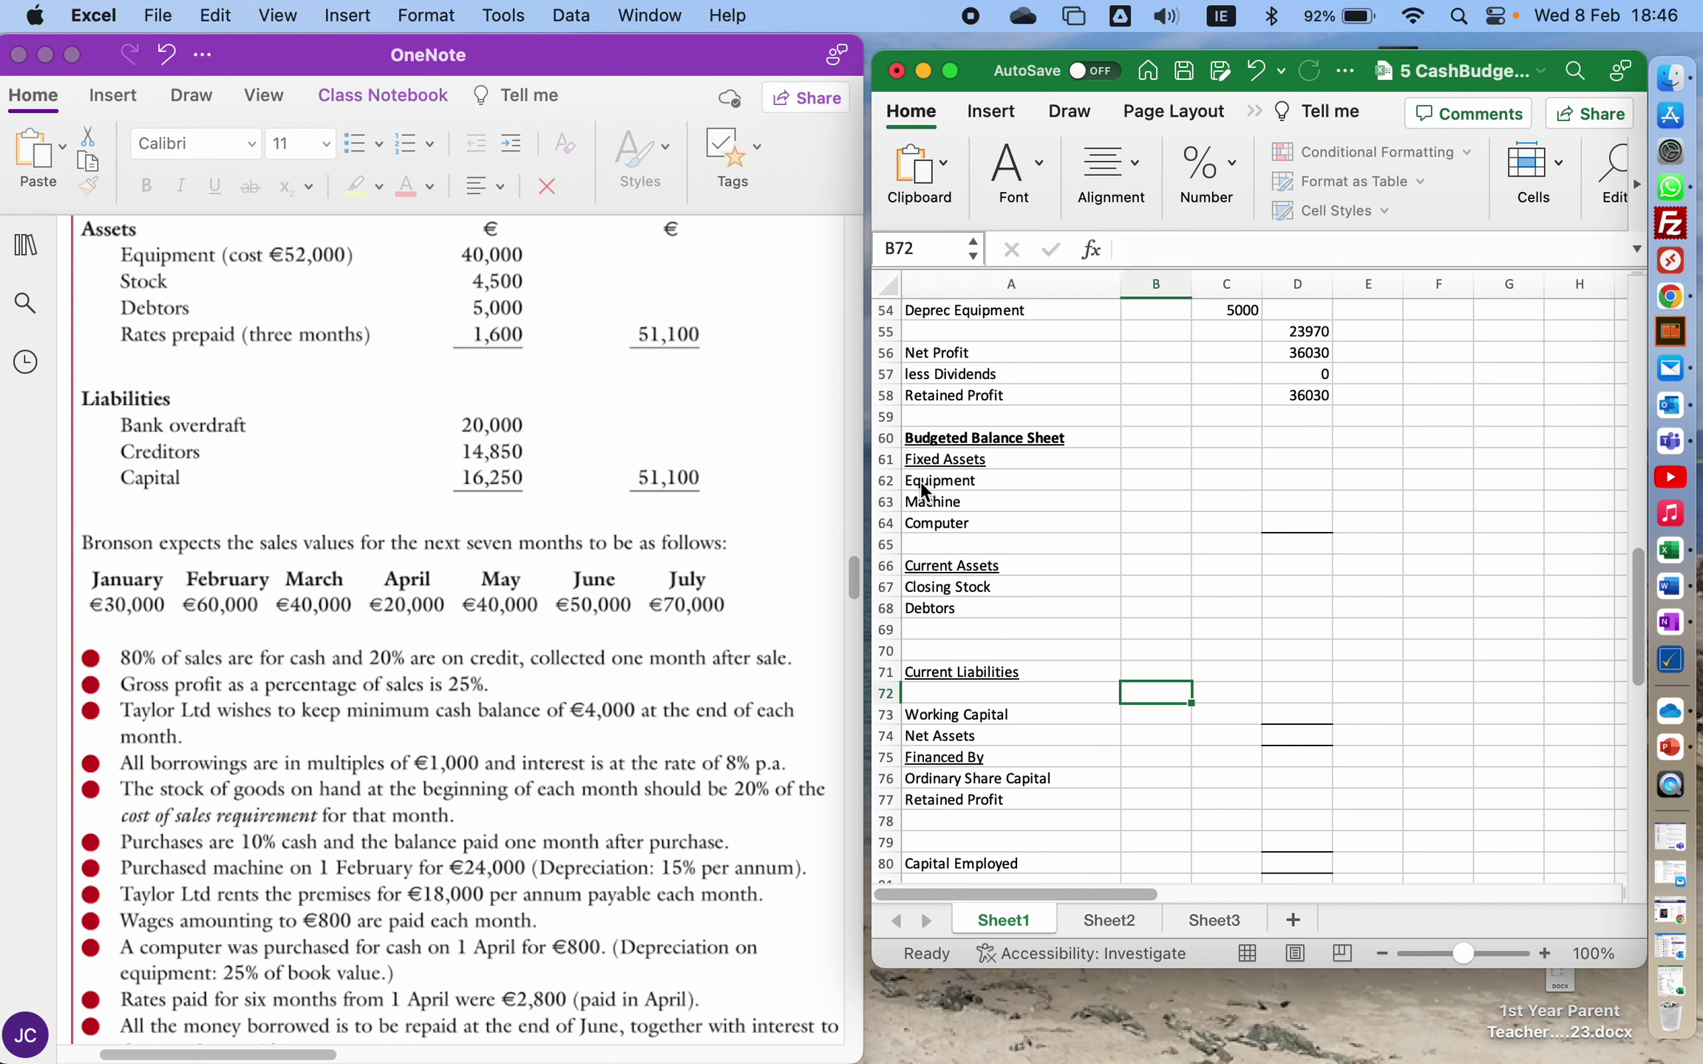
{"action": "key", "text": "Left"}
{"action": "type", "text": "Creditors"}
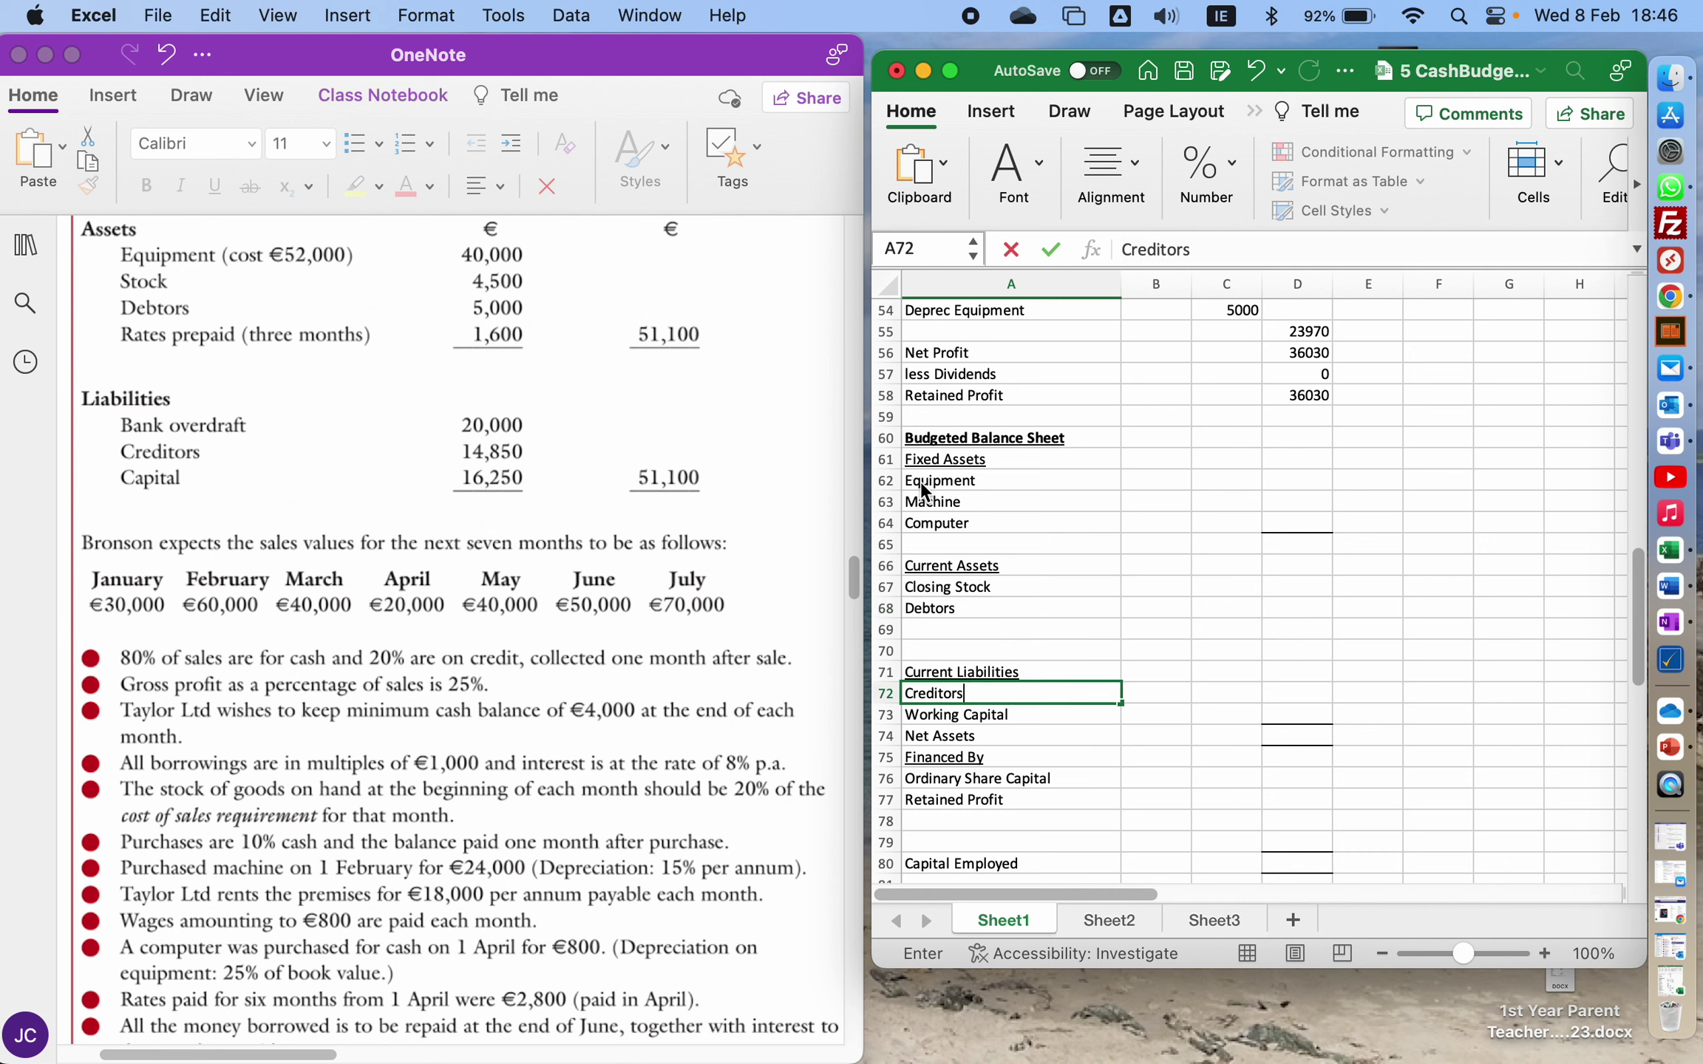
{"action": "key", "text": "Return"}
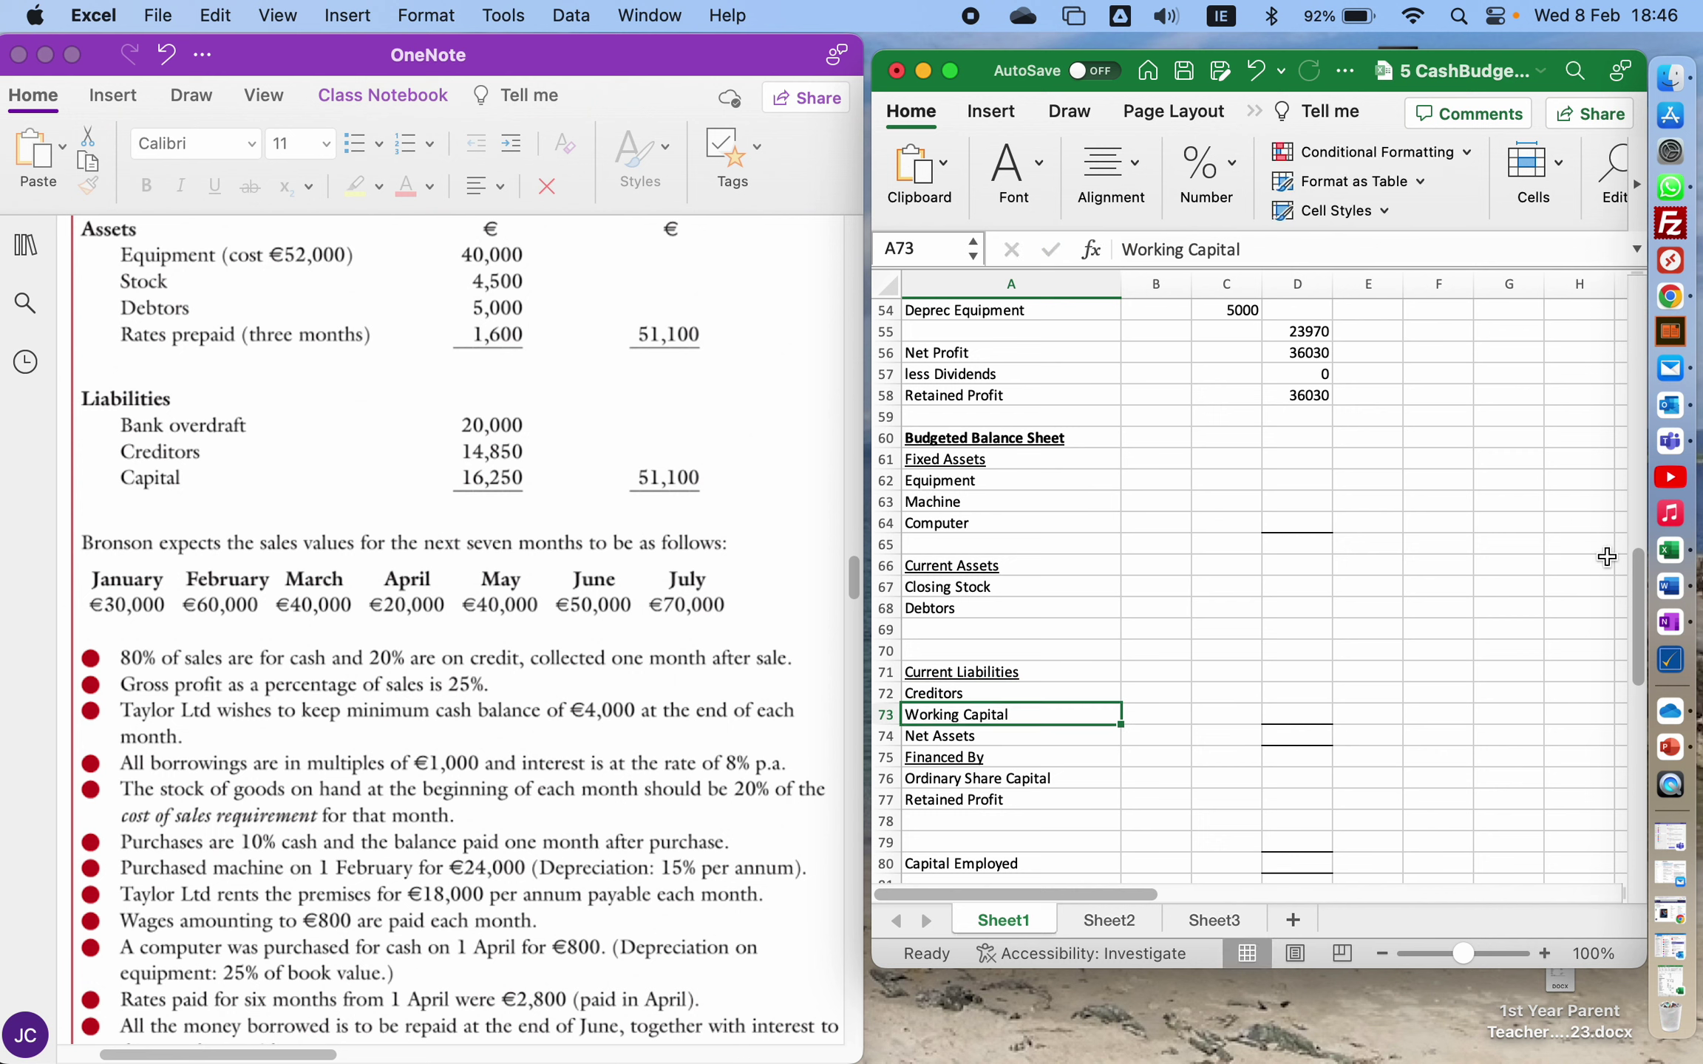
{"action": "scroll", "coordinate": [1633, 593], "scroll_direction": "up", "scroll_amount": 4}
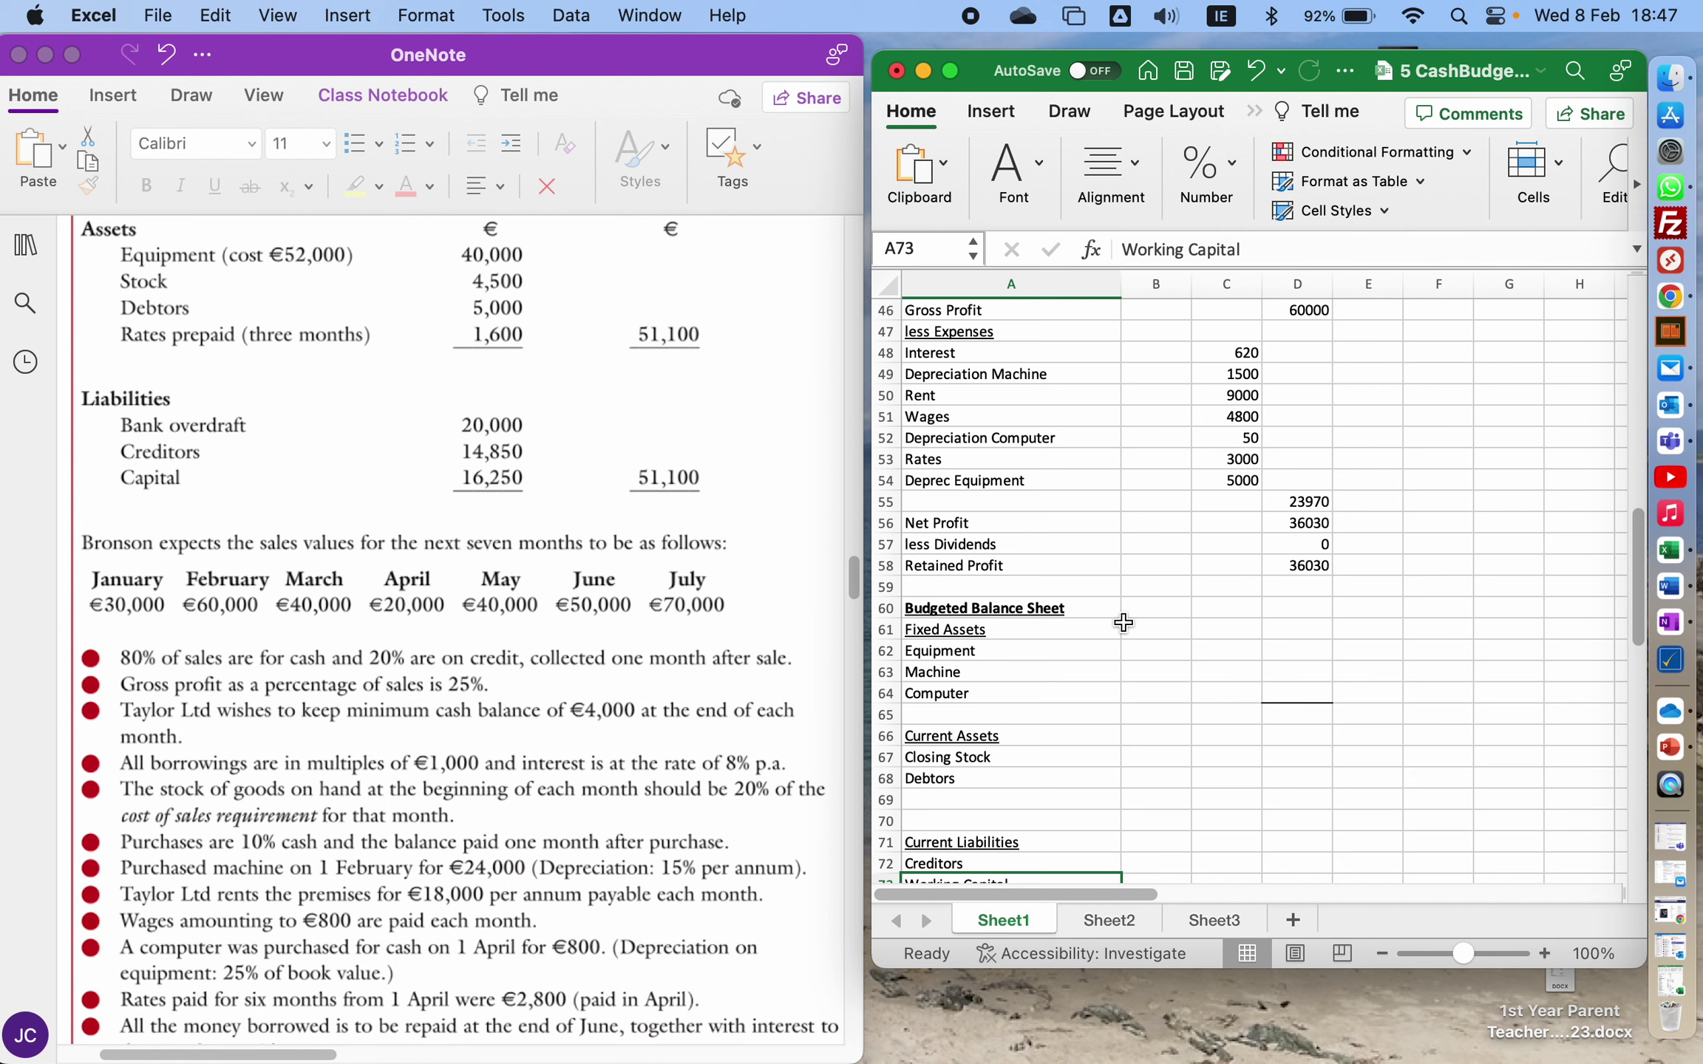
- Add the column headings Cost, Dep and NBV in B61:D61
{"action": "left_click", "coordinate": [1138, 615]}
{"action": "left_click", "coordinate": [1141, 623]}
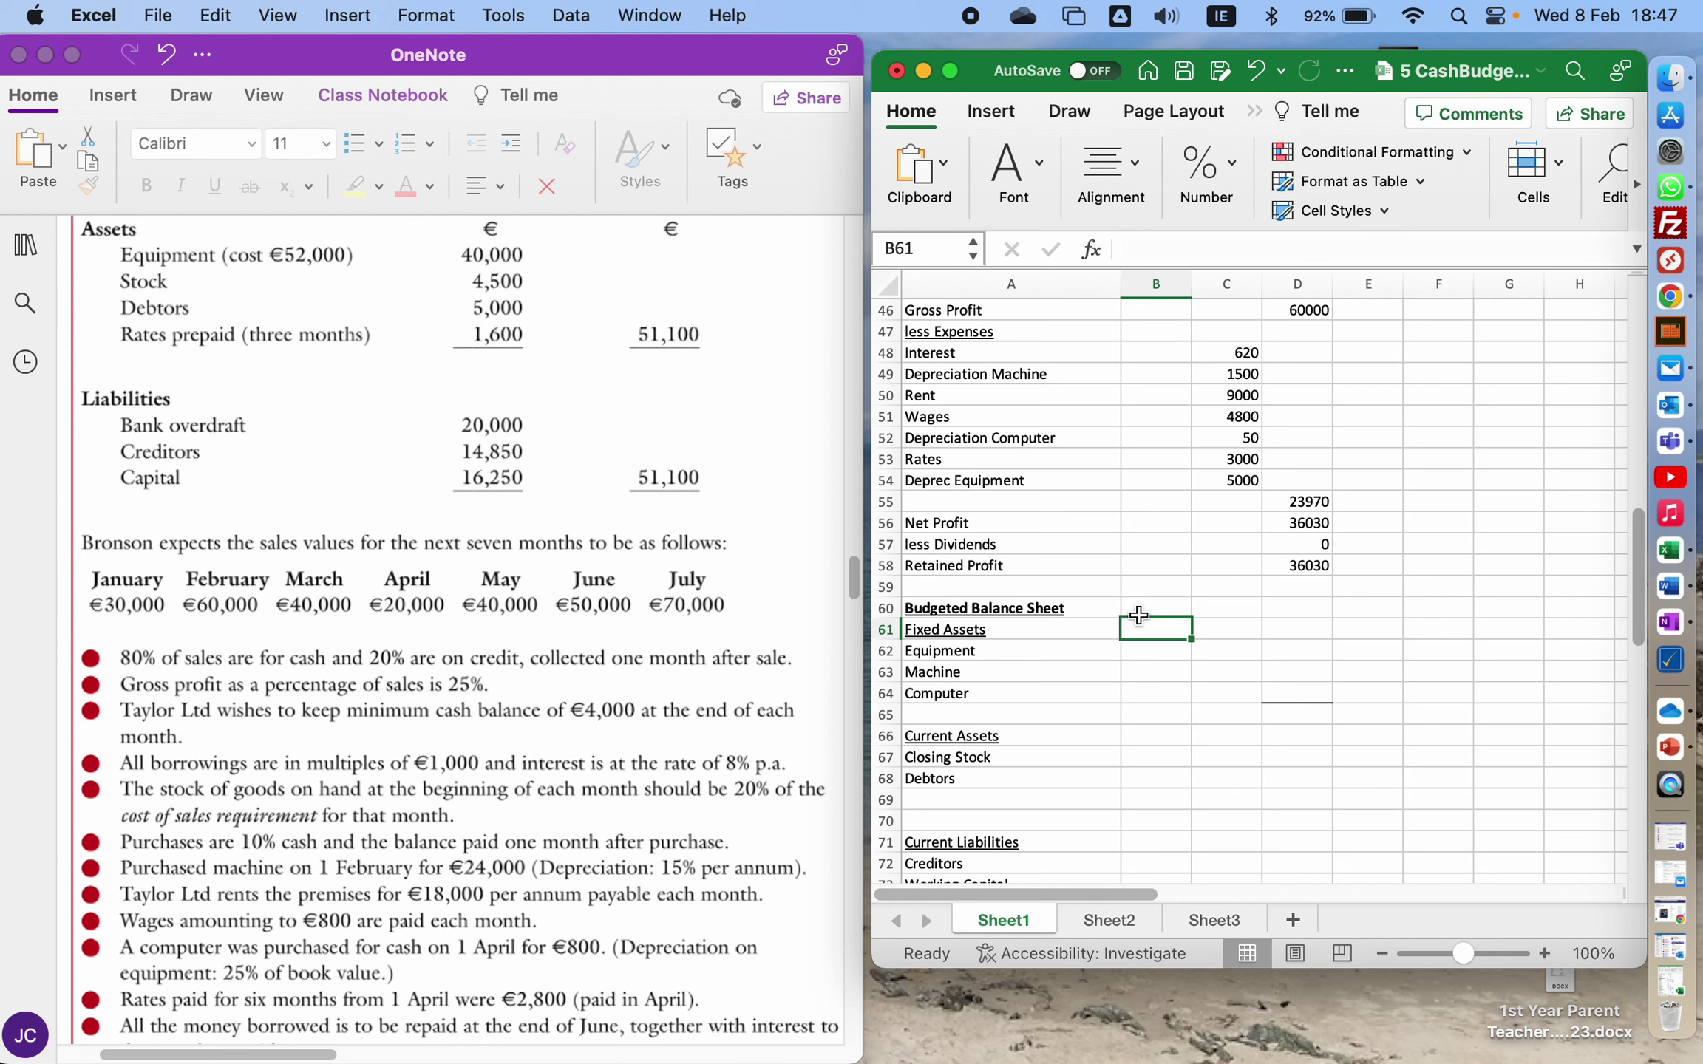
{"action": "type", "text": "Cost"}
{"action": "key", "text": "Tab"}
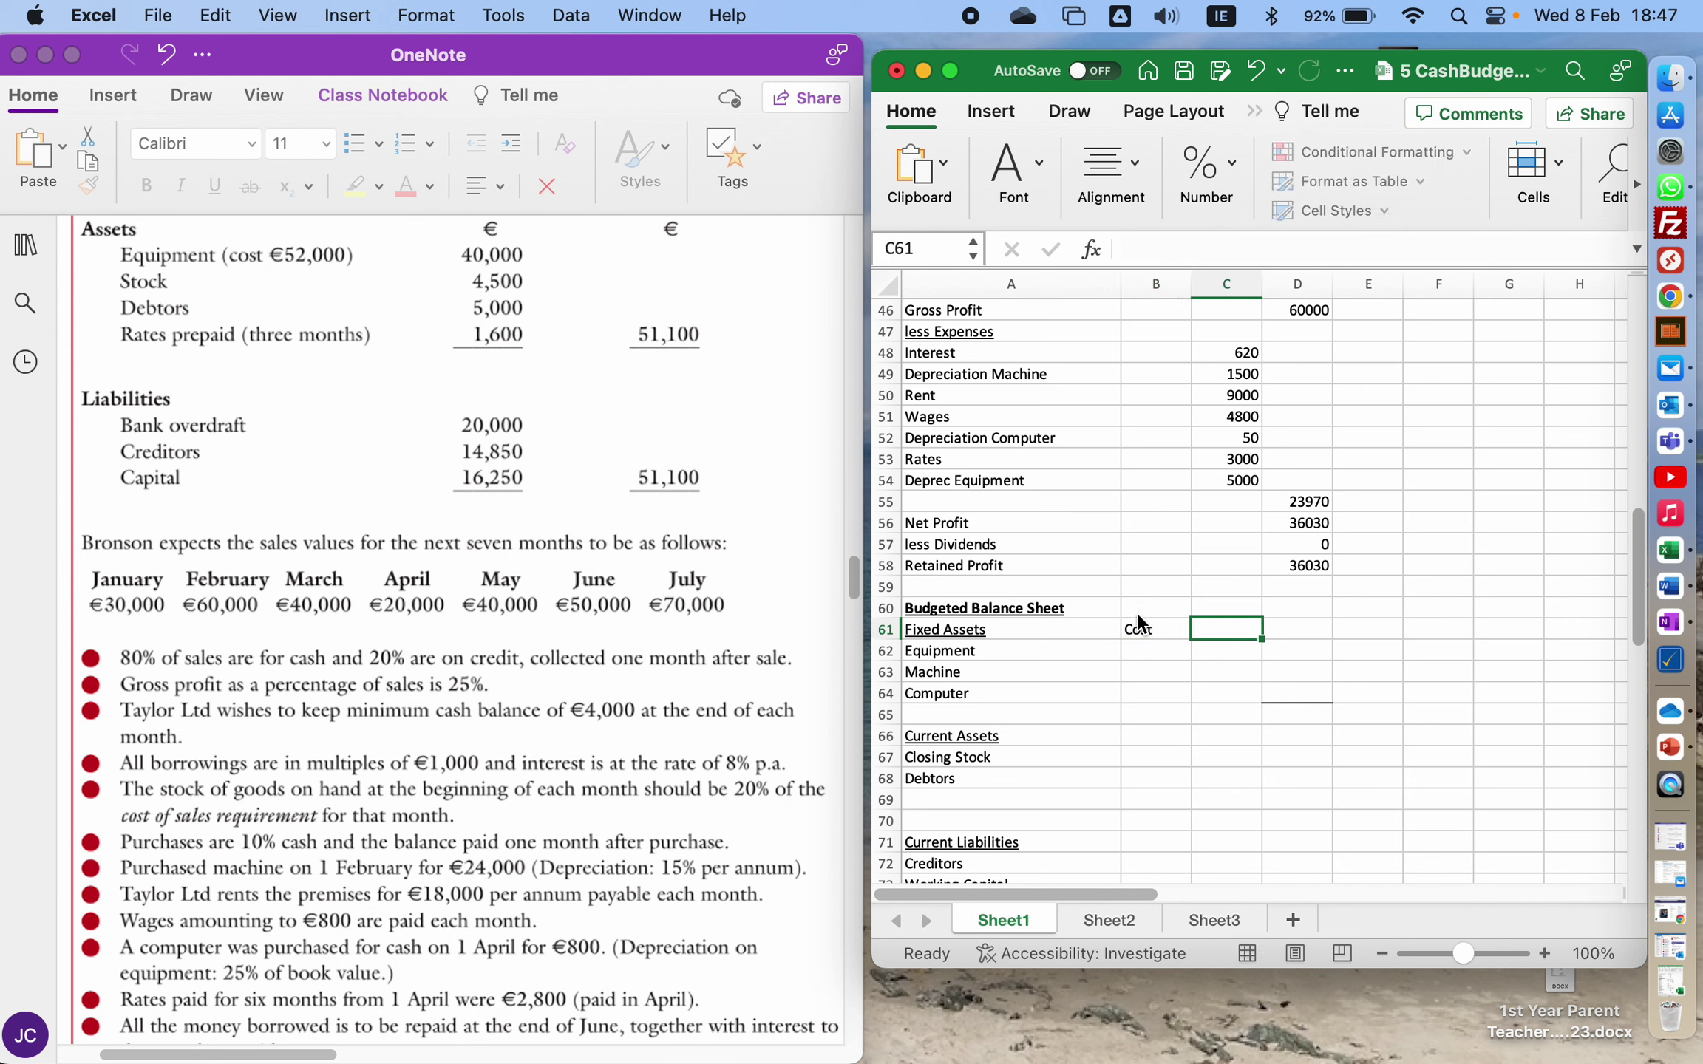
{"action": "type", "text": "Dep"}
{"action": "key", "text": "Tab"}
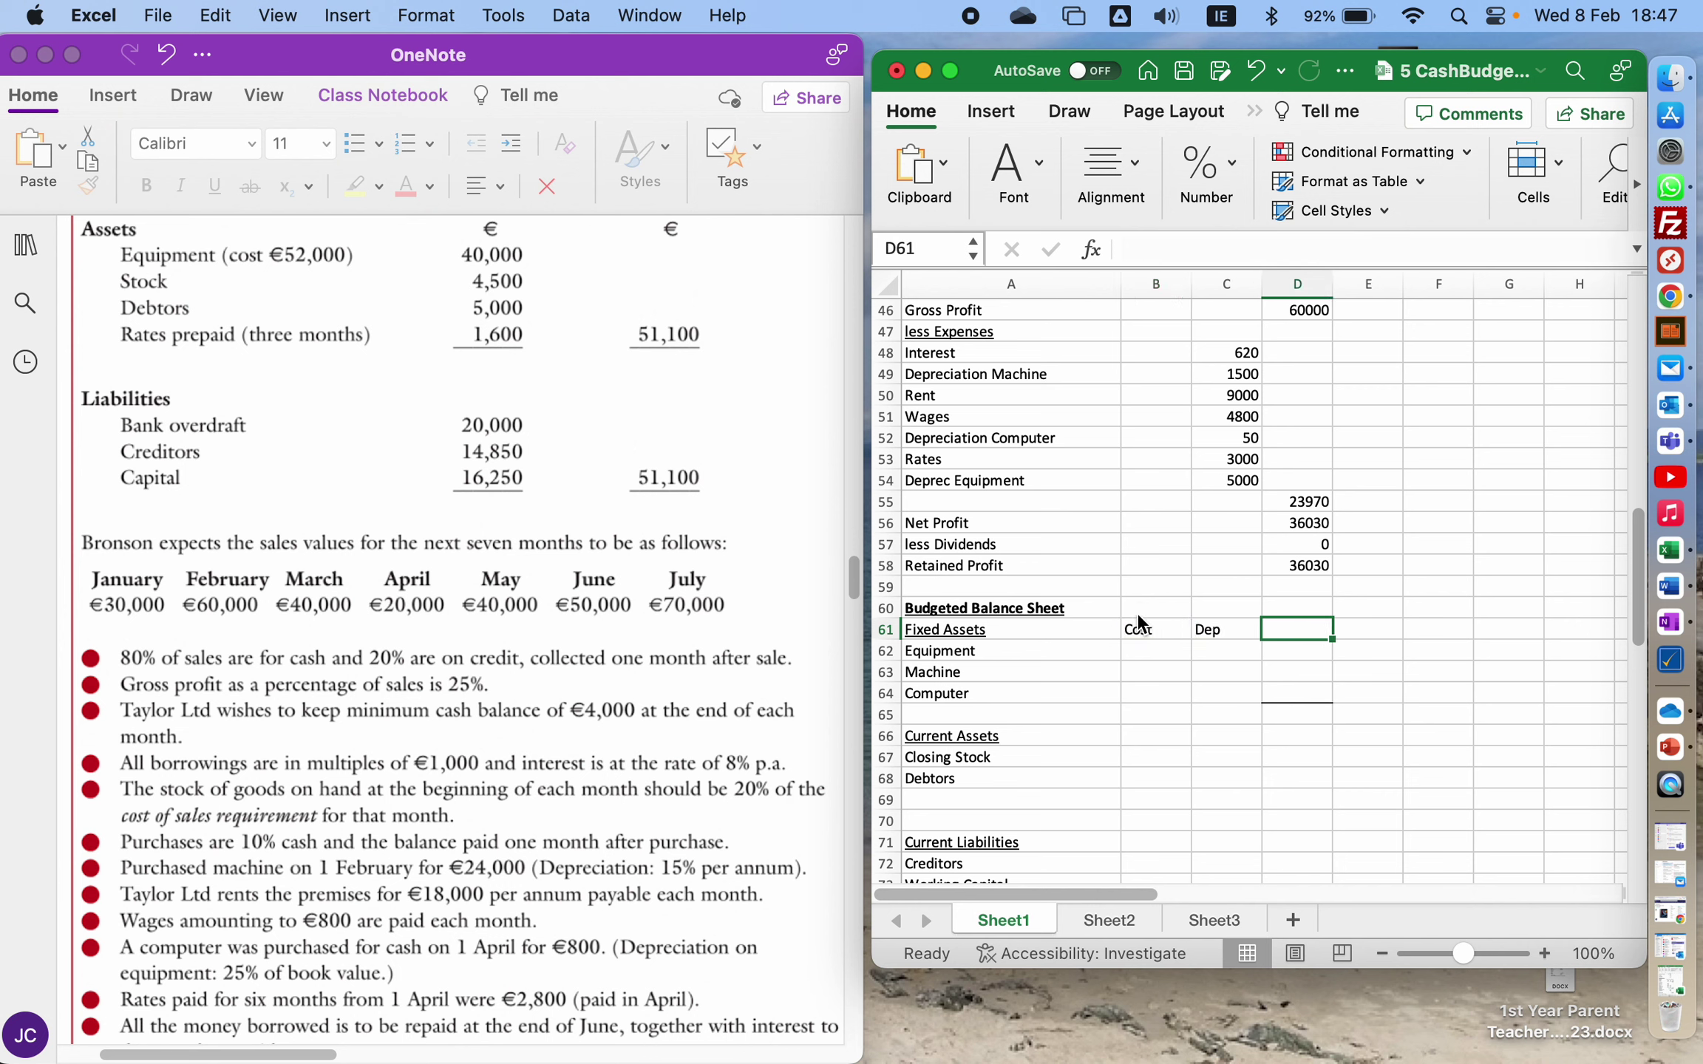
{"action": "type", "text": "NBV"}
{"action": "key", "text": "Left"}
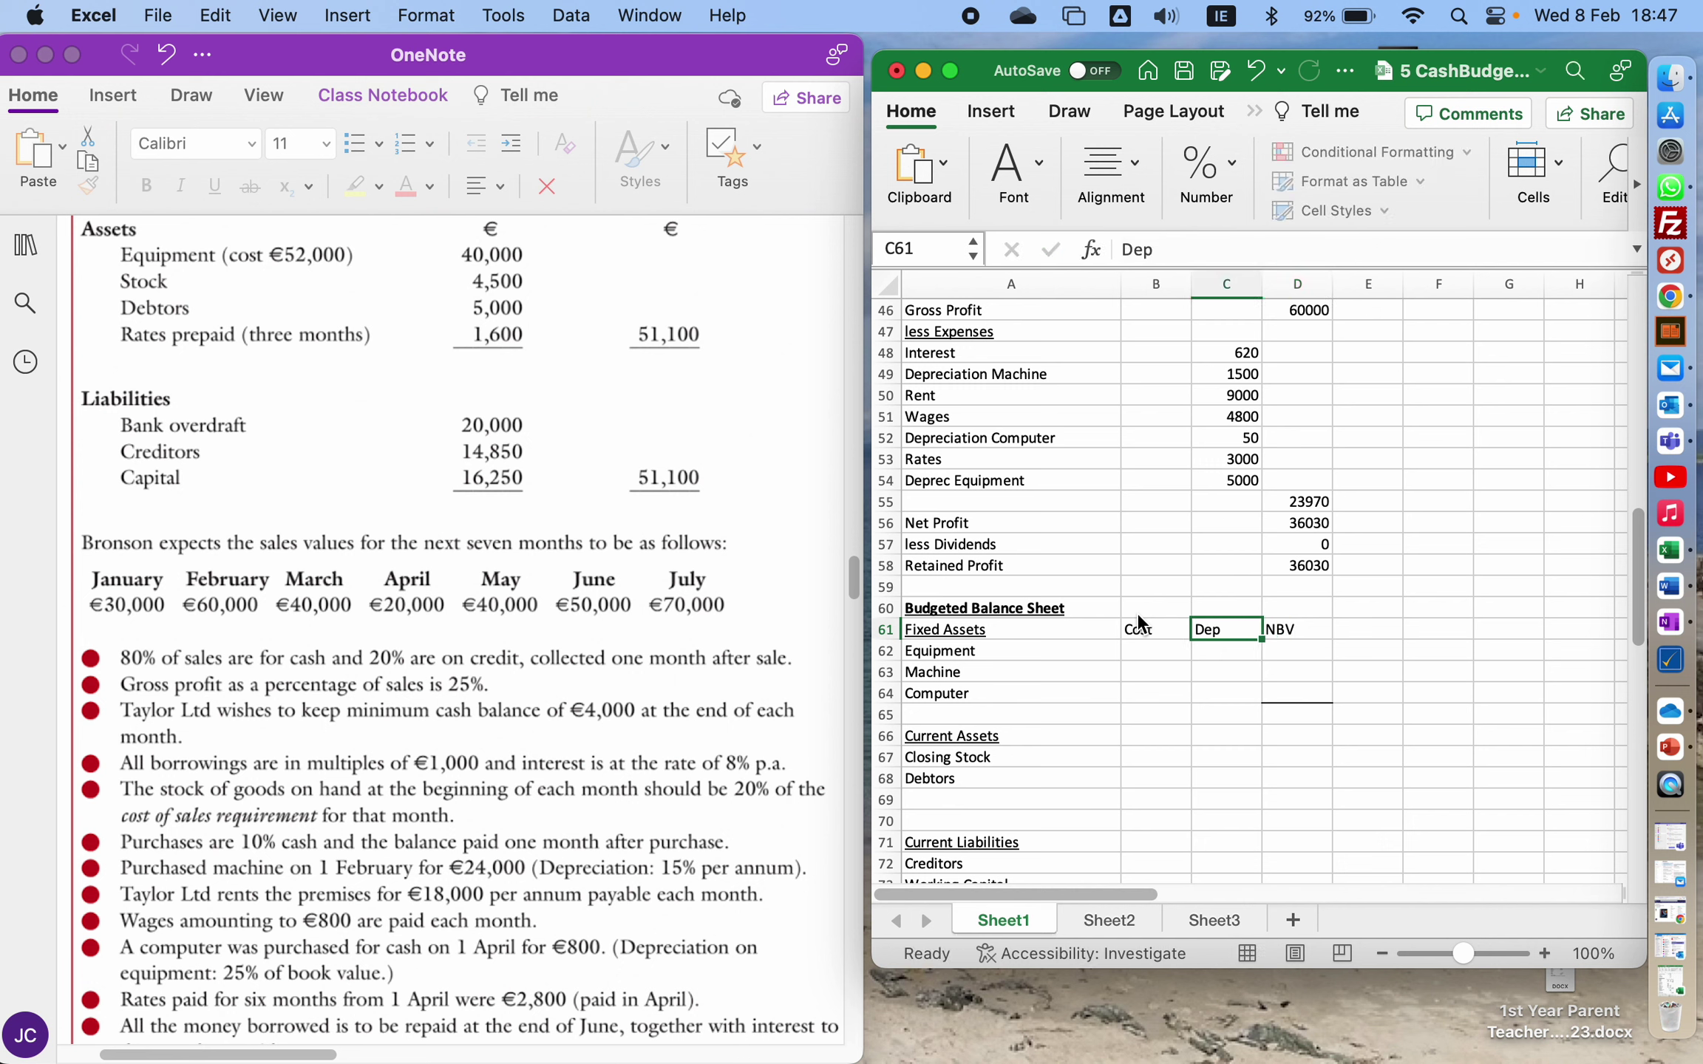
- Enter Equipment's cost 52000 and depreciation 17000, and begin its NBV formula in D62
{"action": "key", "text": "Down"}
{"action": "key", "text": "Left"}
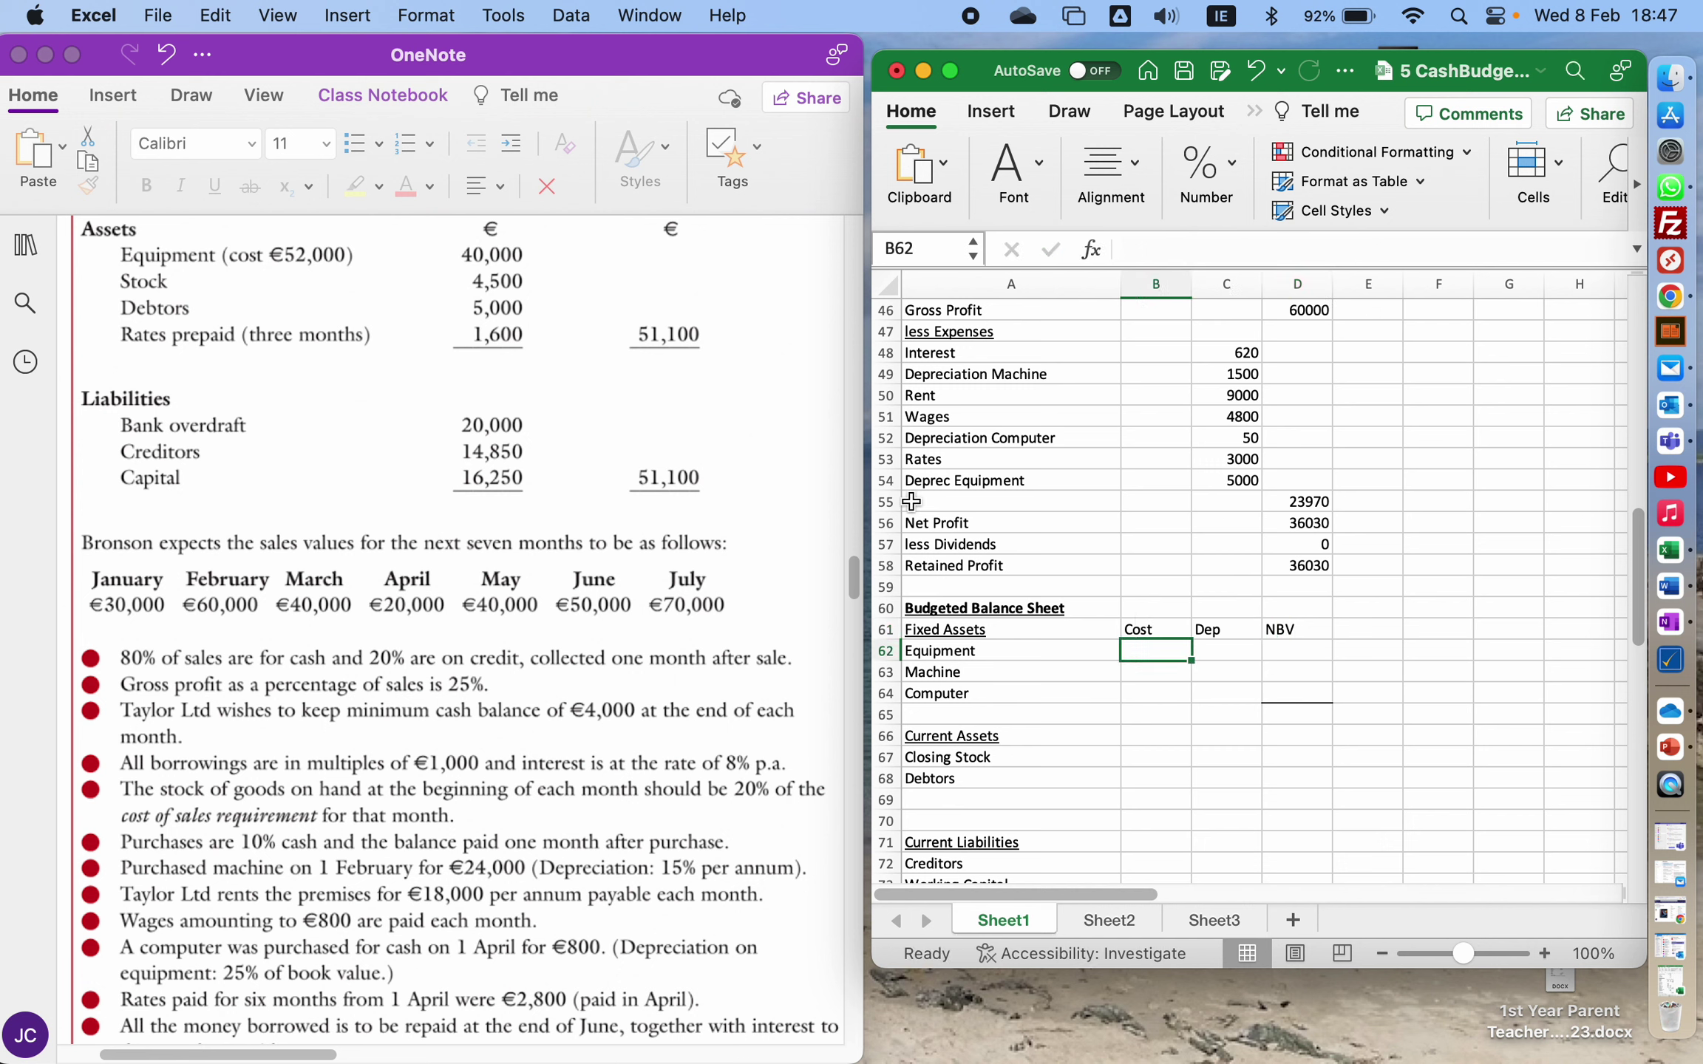
{"action": "type", "text": "52"}
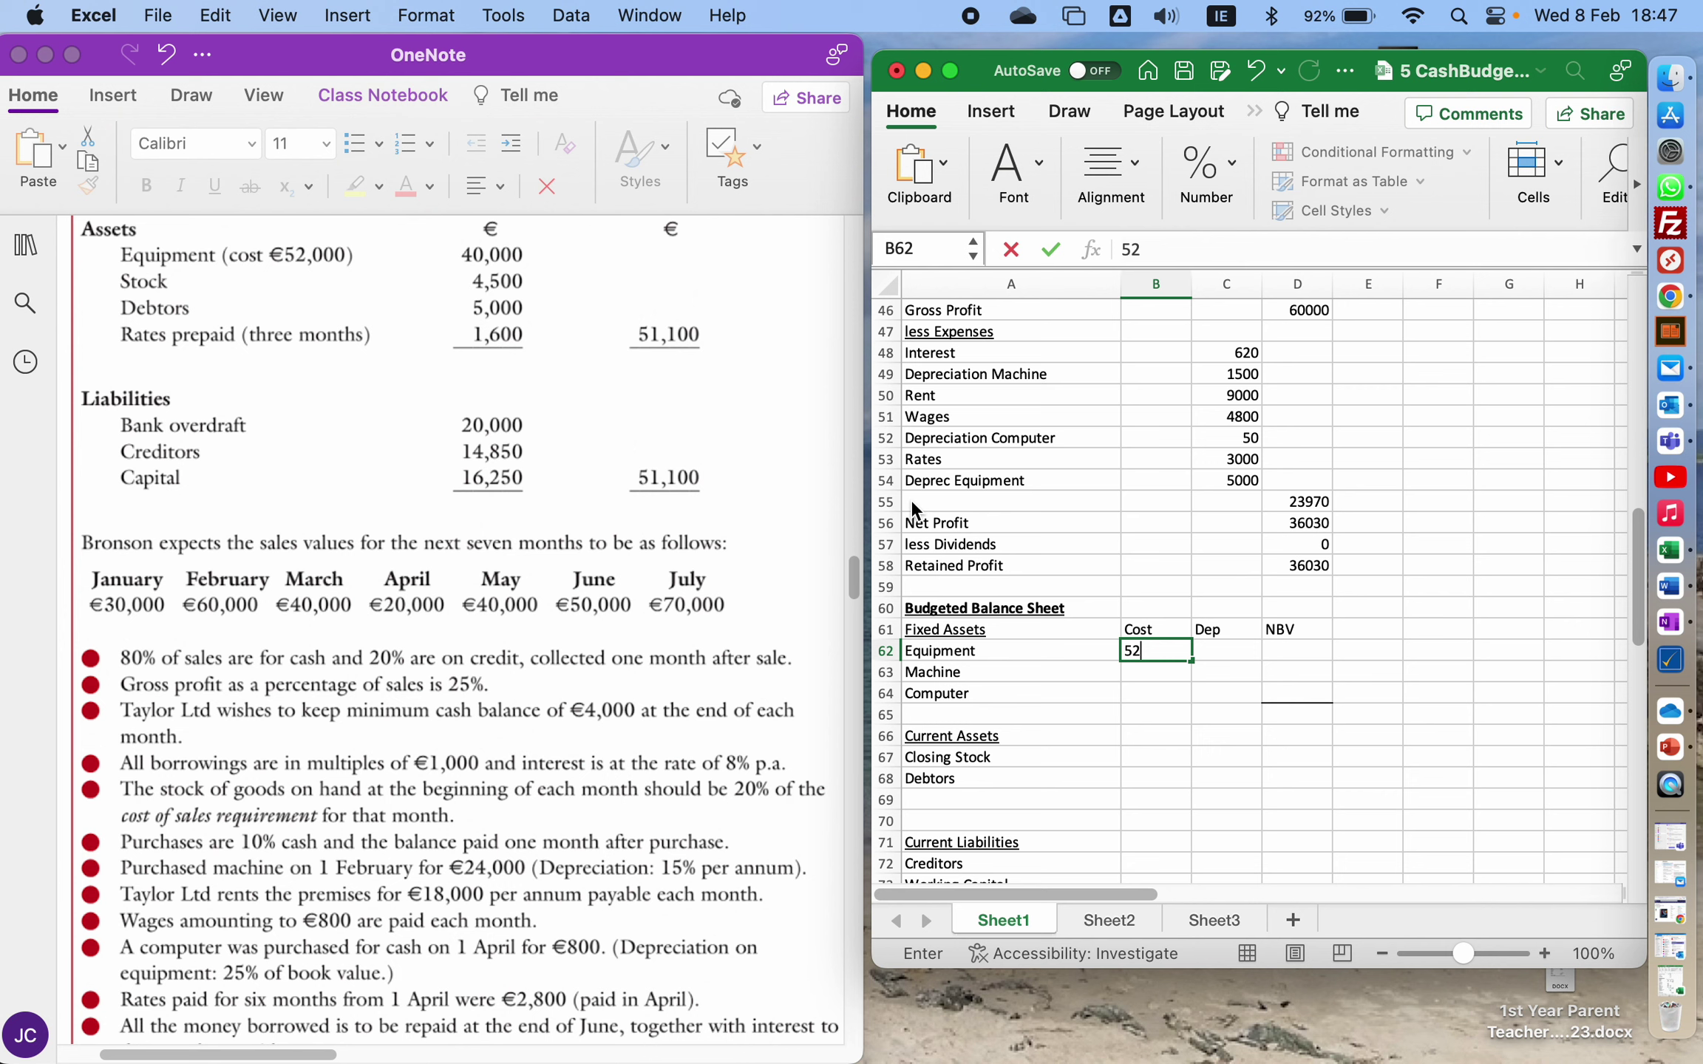
{"action": "type", "text": "000"}
{"action": "key", "text": "Tab"}
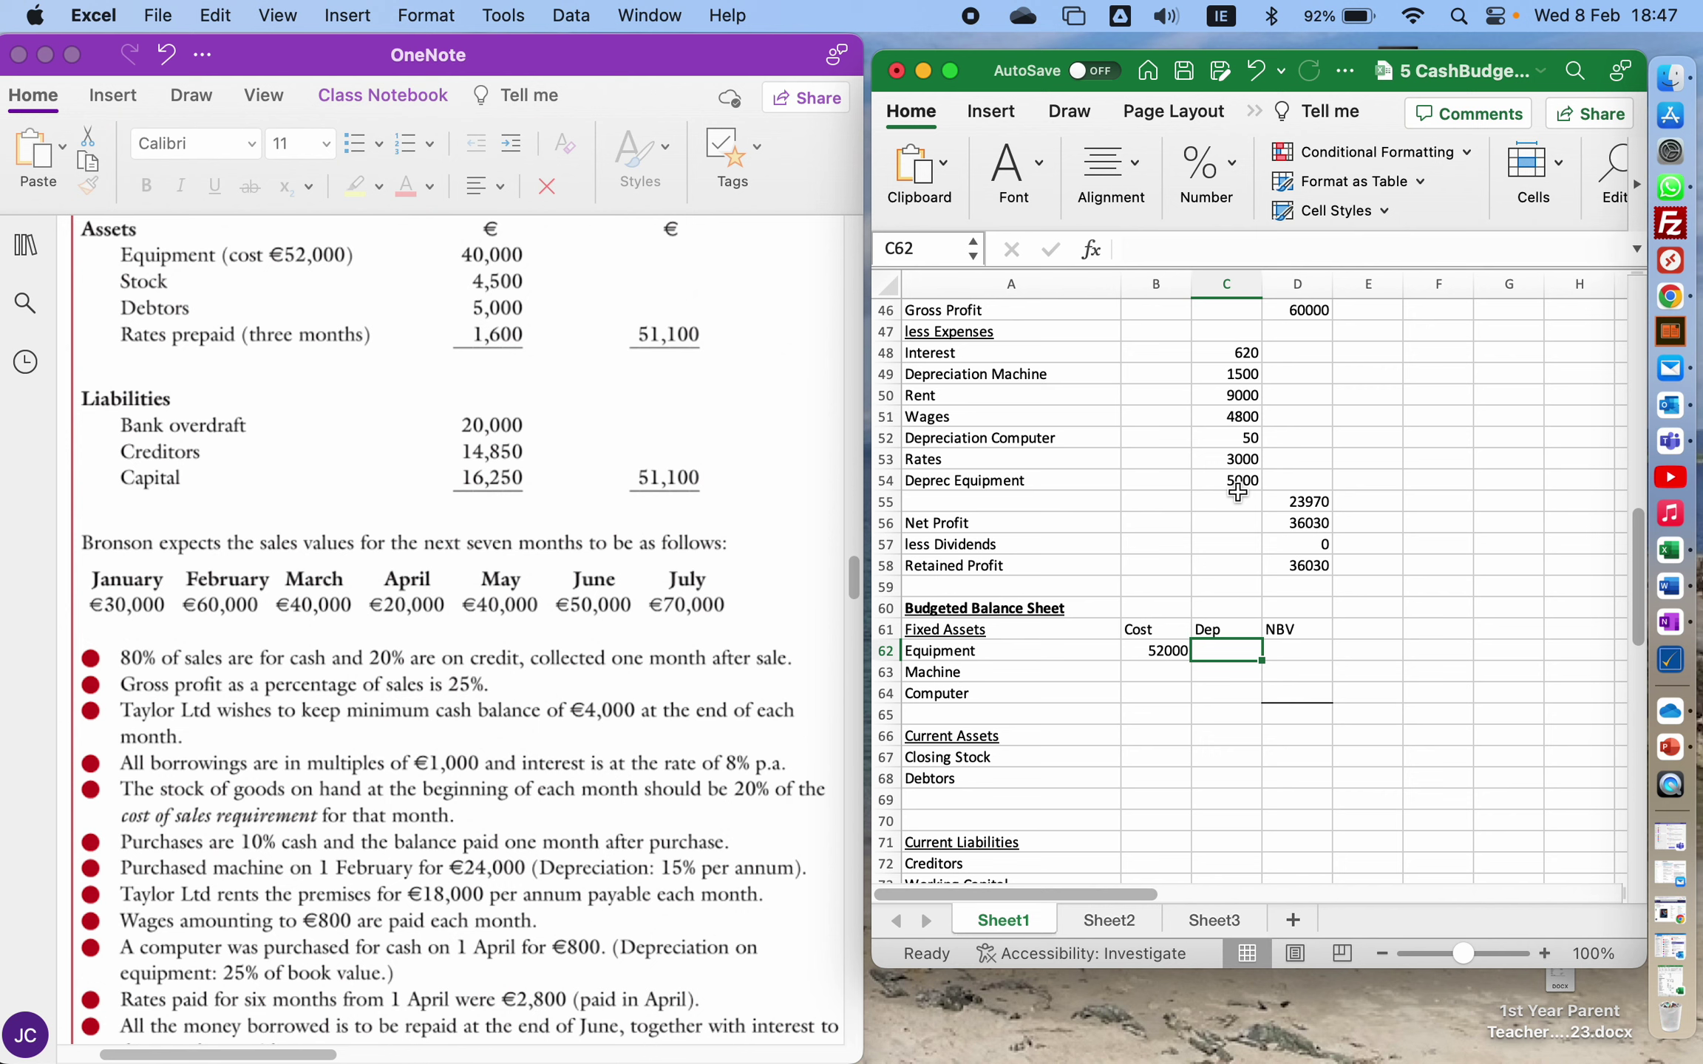
{"action": "type", "text": "17000"}
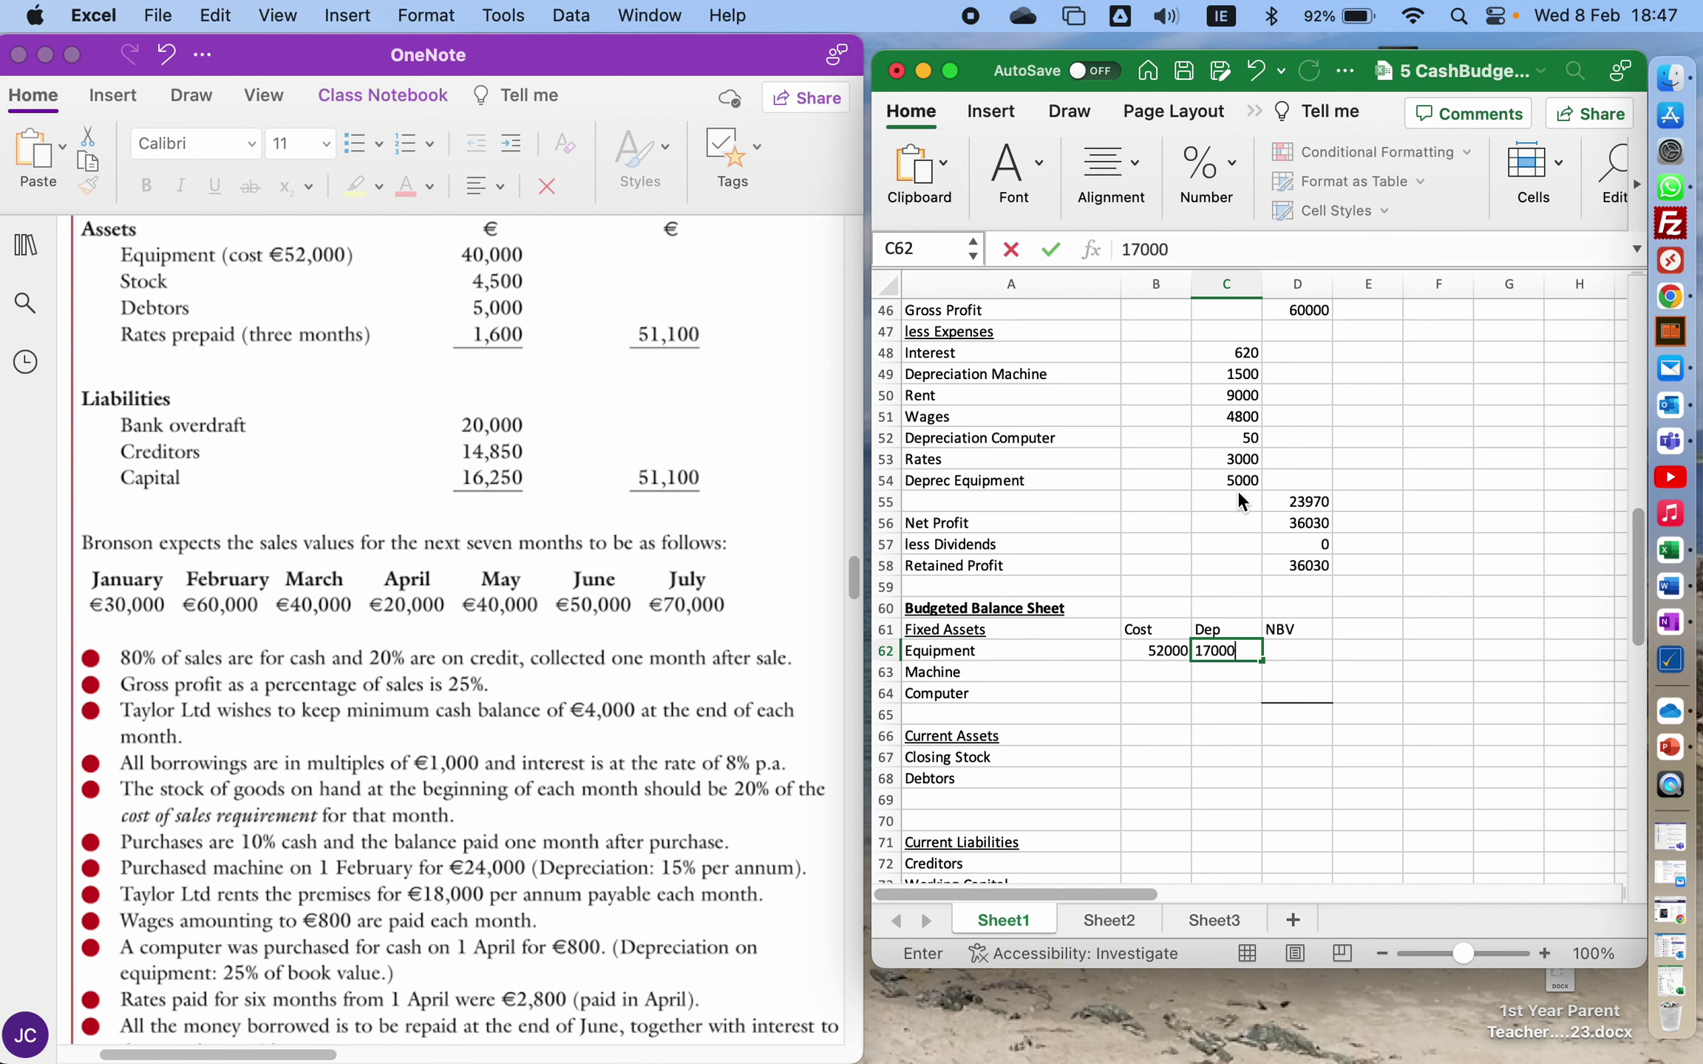
{"action": "key", "text": "Tab"}
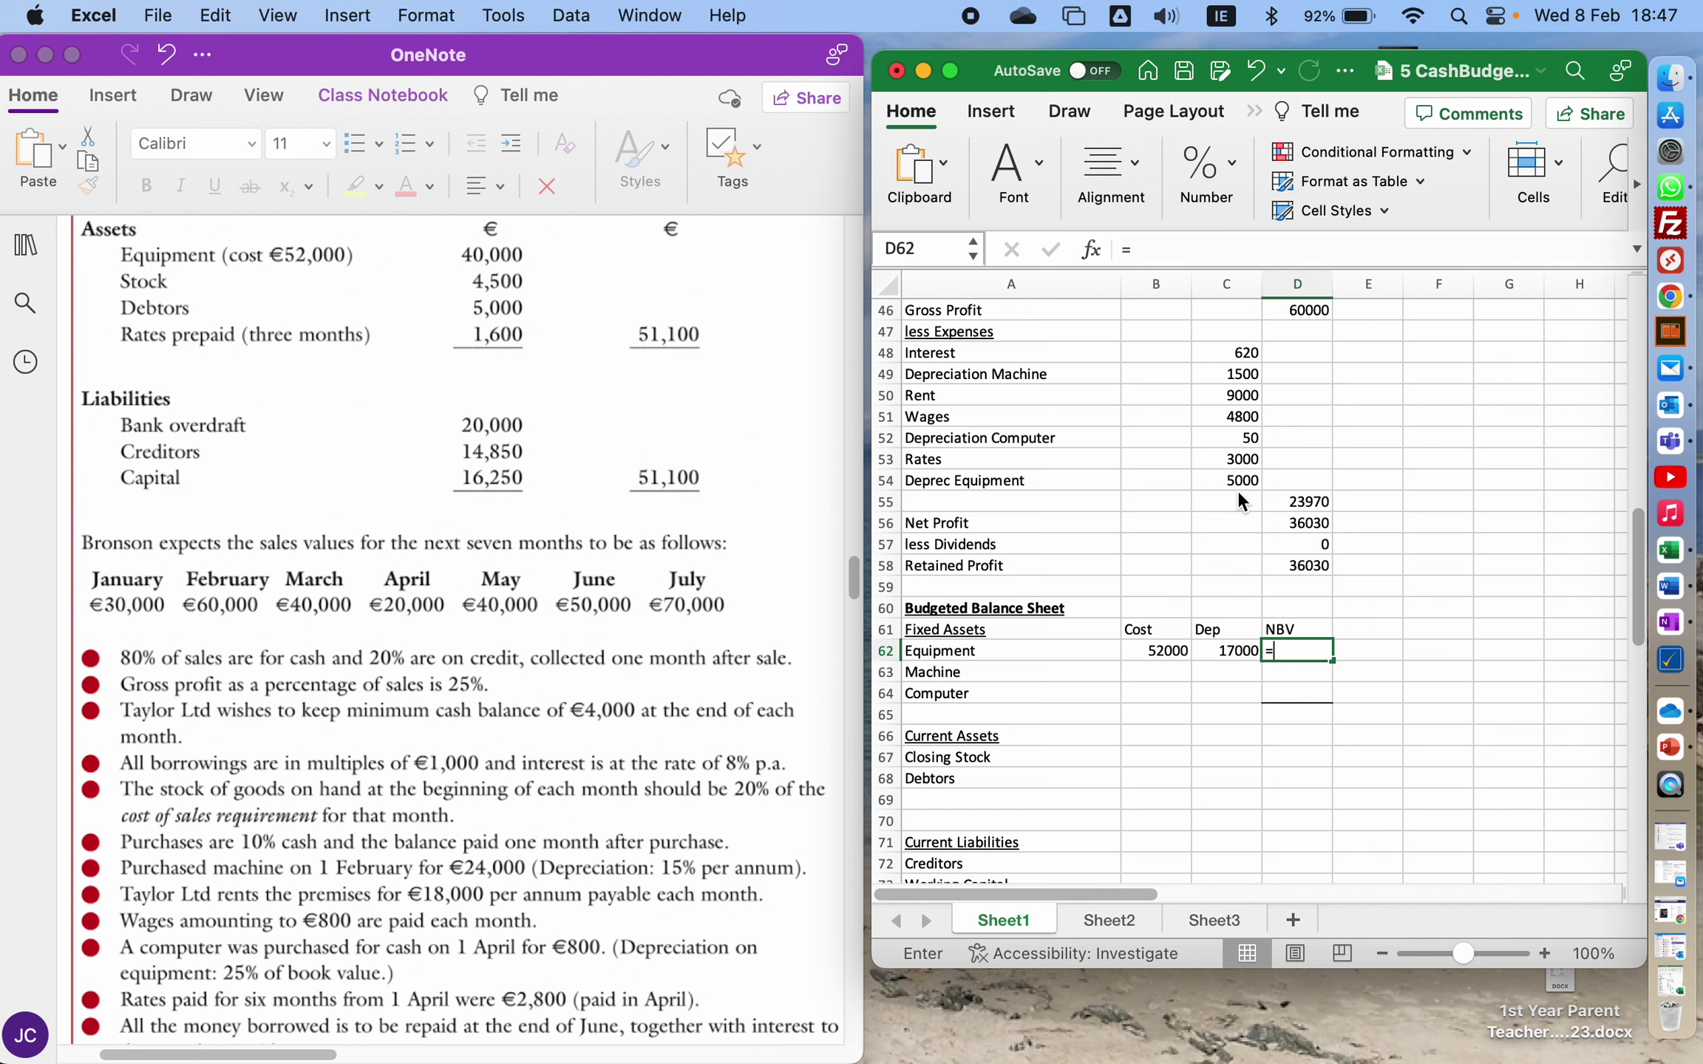
{"action": "type", "text": "="}
{"action": "key", "text": "Left"}
{"action": "key", "text": "Left"}
- Finish Equipment's NBV of 35000, then fill Machine's row: cost 24000, depreciation 1500, NBV 22500
{"action": "type", "text": "-"}
{"action": "key", "text": "Left"}
{"action": "key", "text": "Return"}
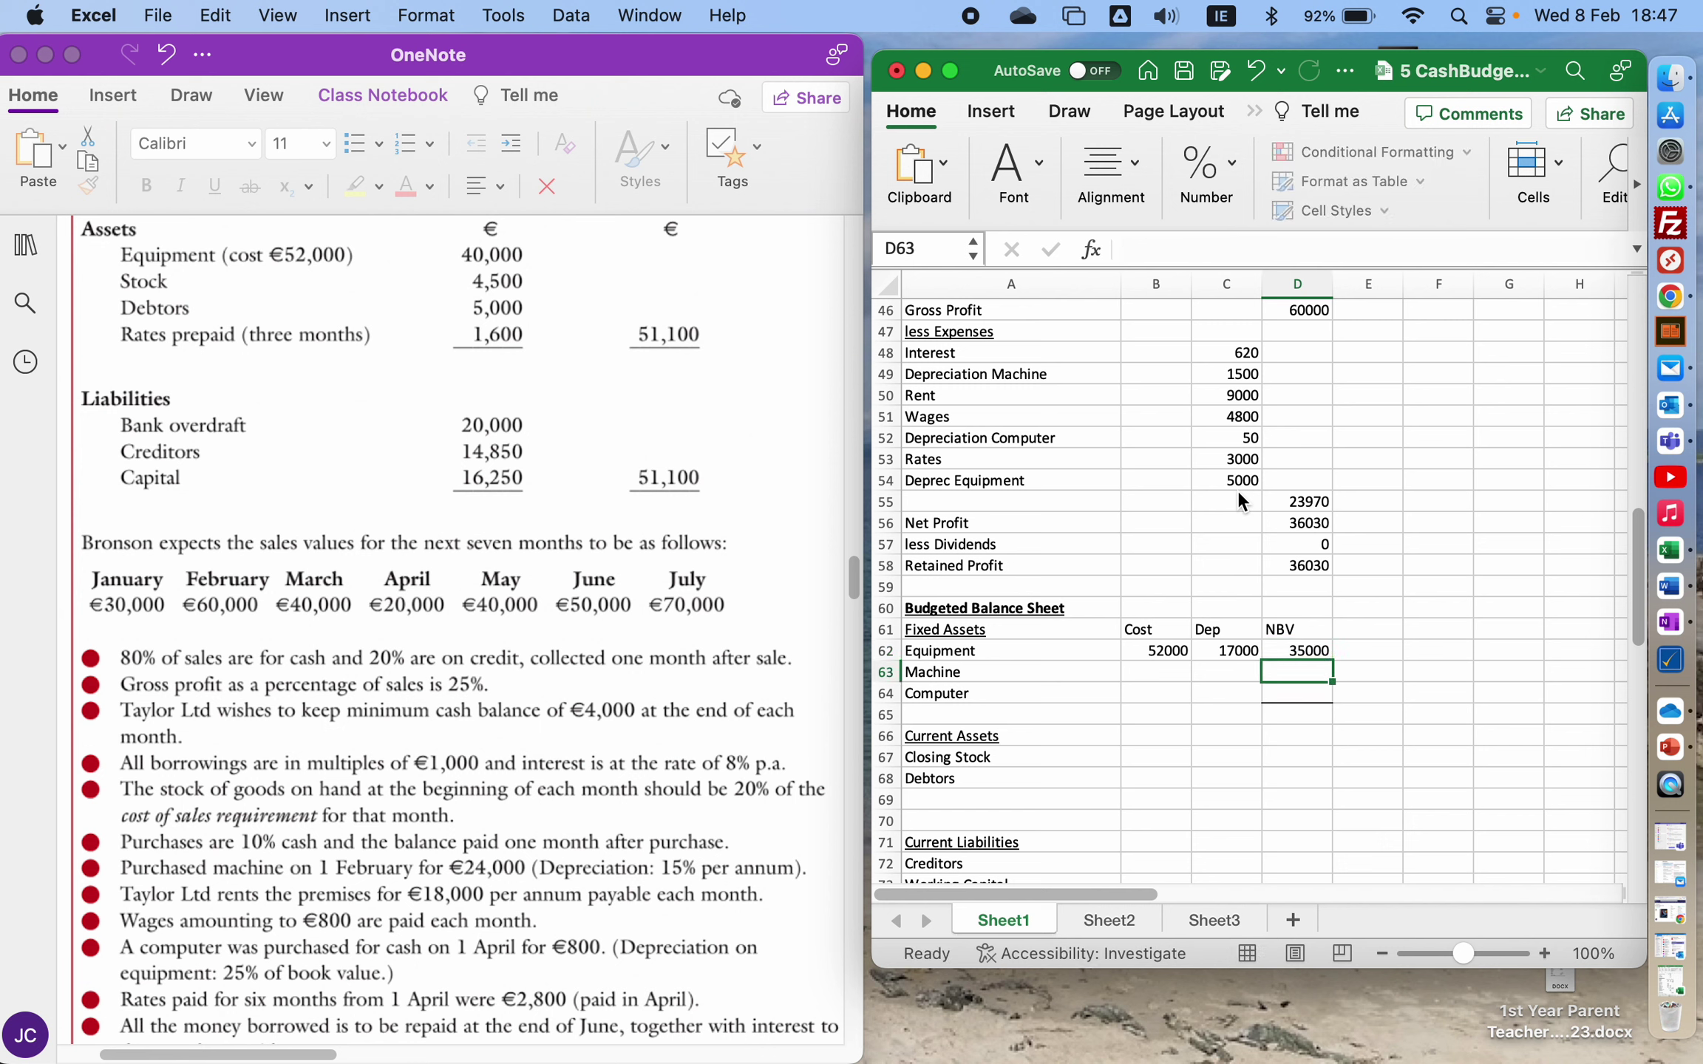
{"action": "key", "text": "Left"}
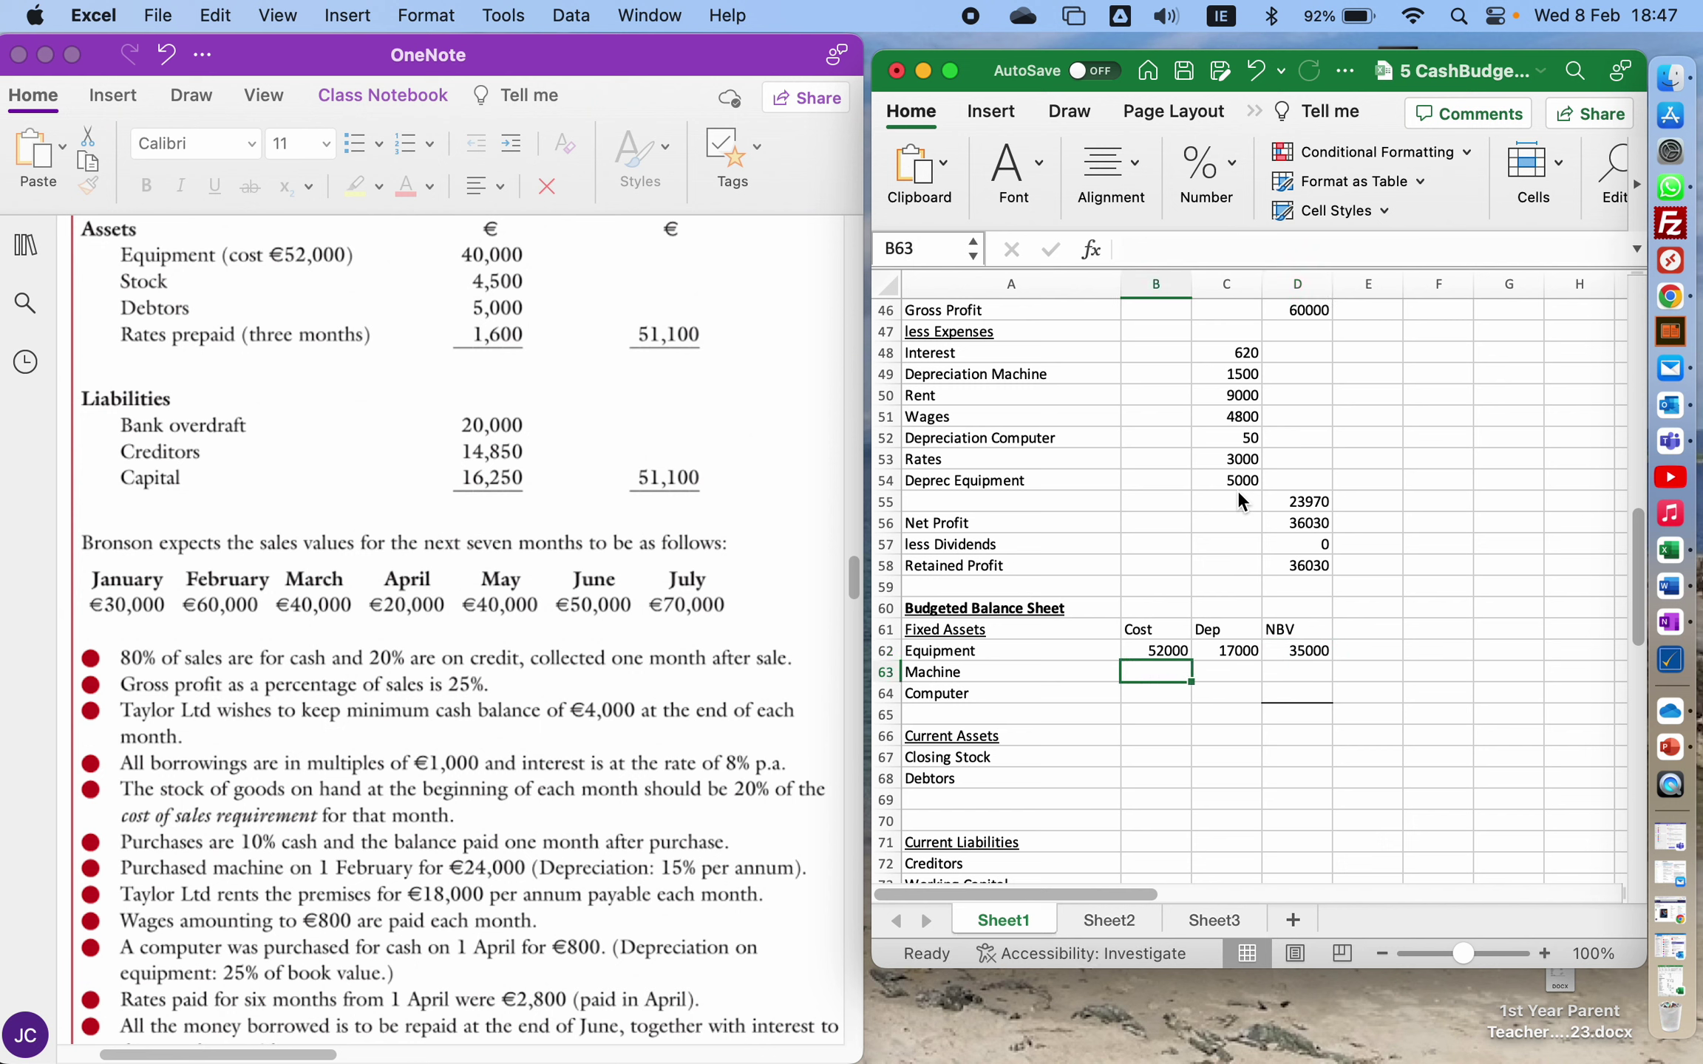
{"action": "type", "text": "24000"}
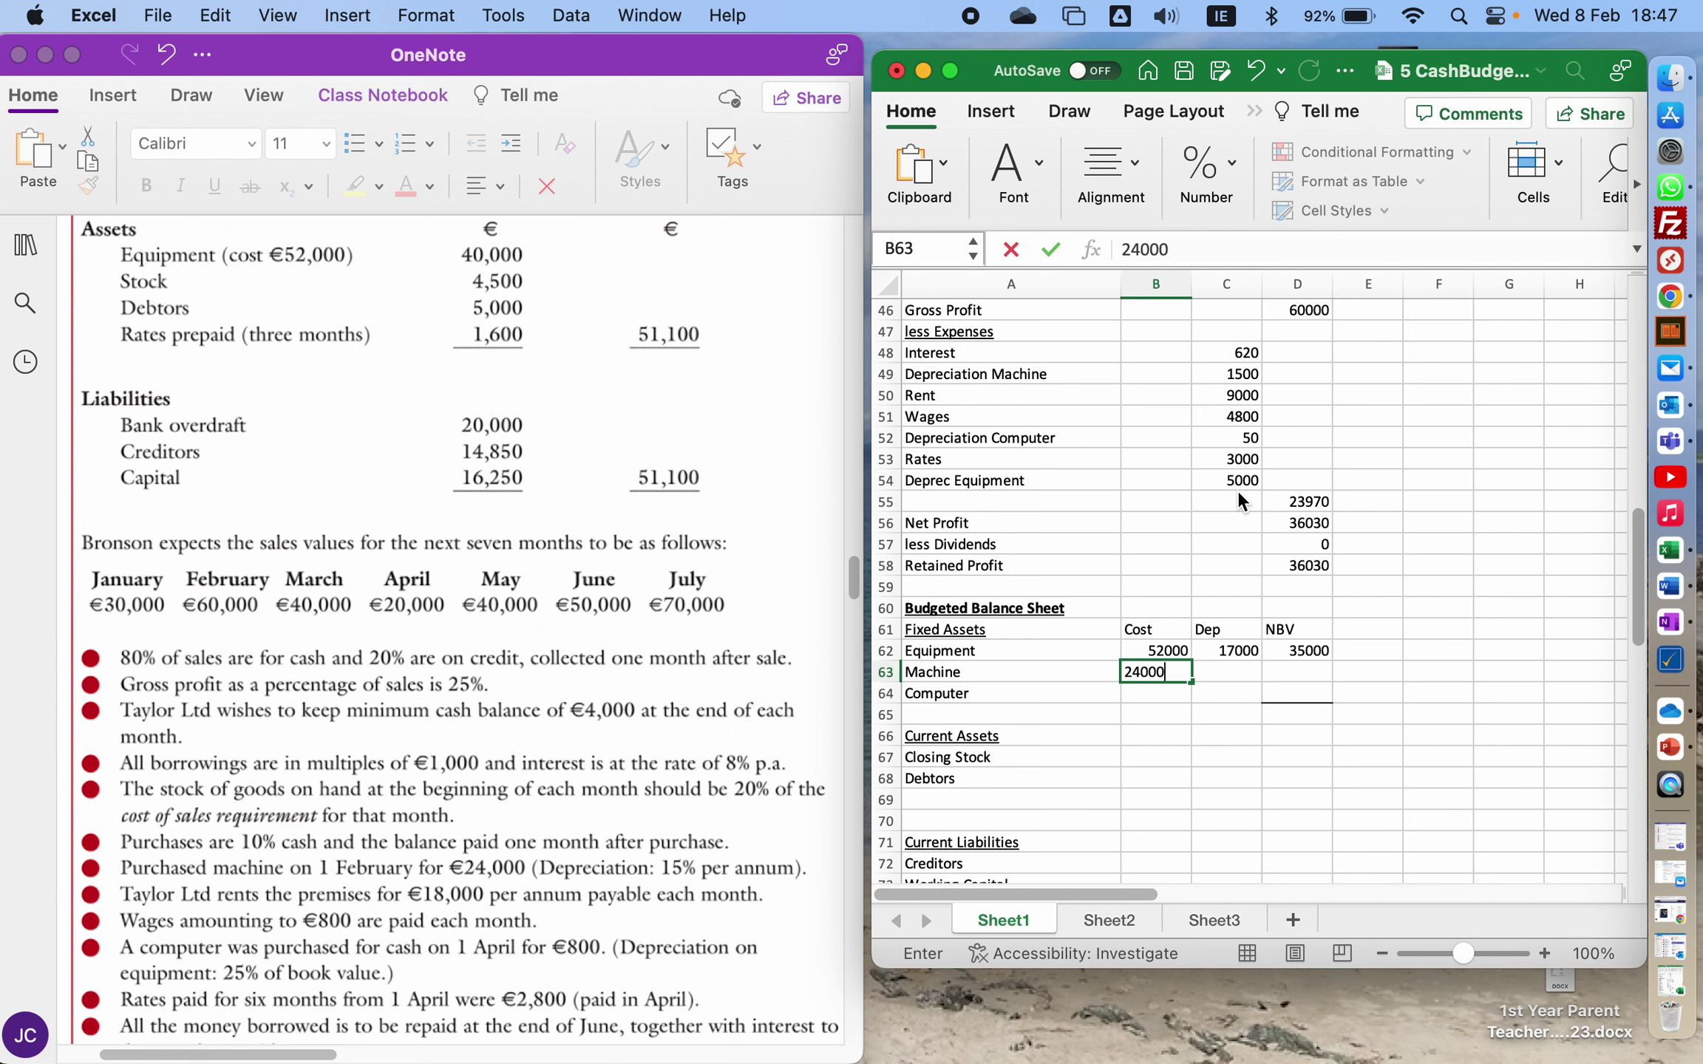
{"action": "key", "text": "Right"}
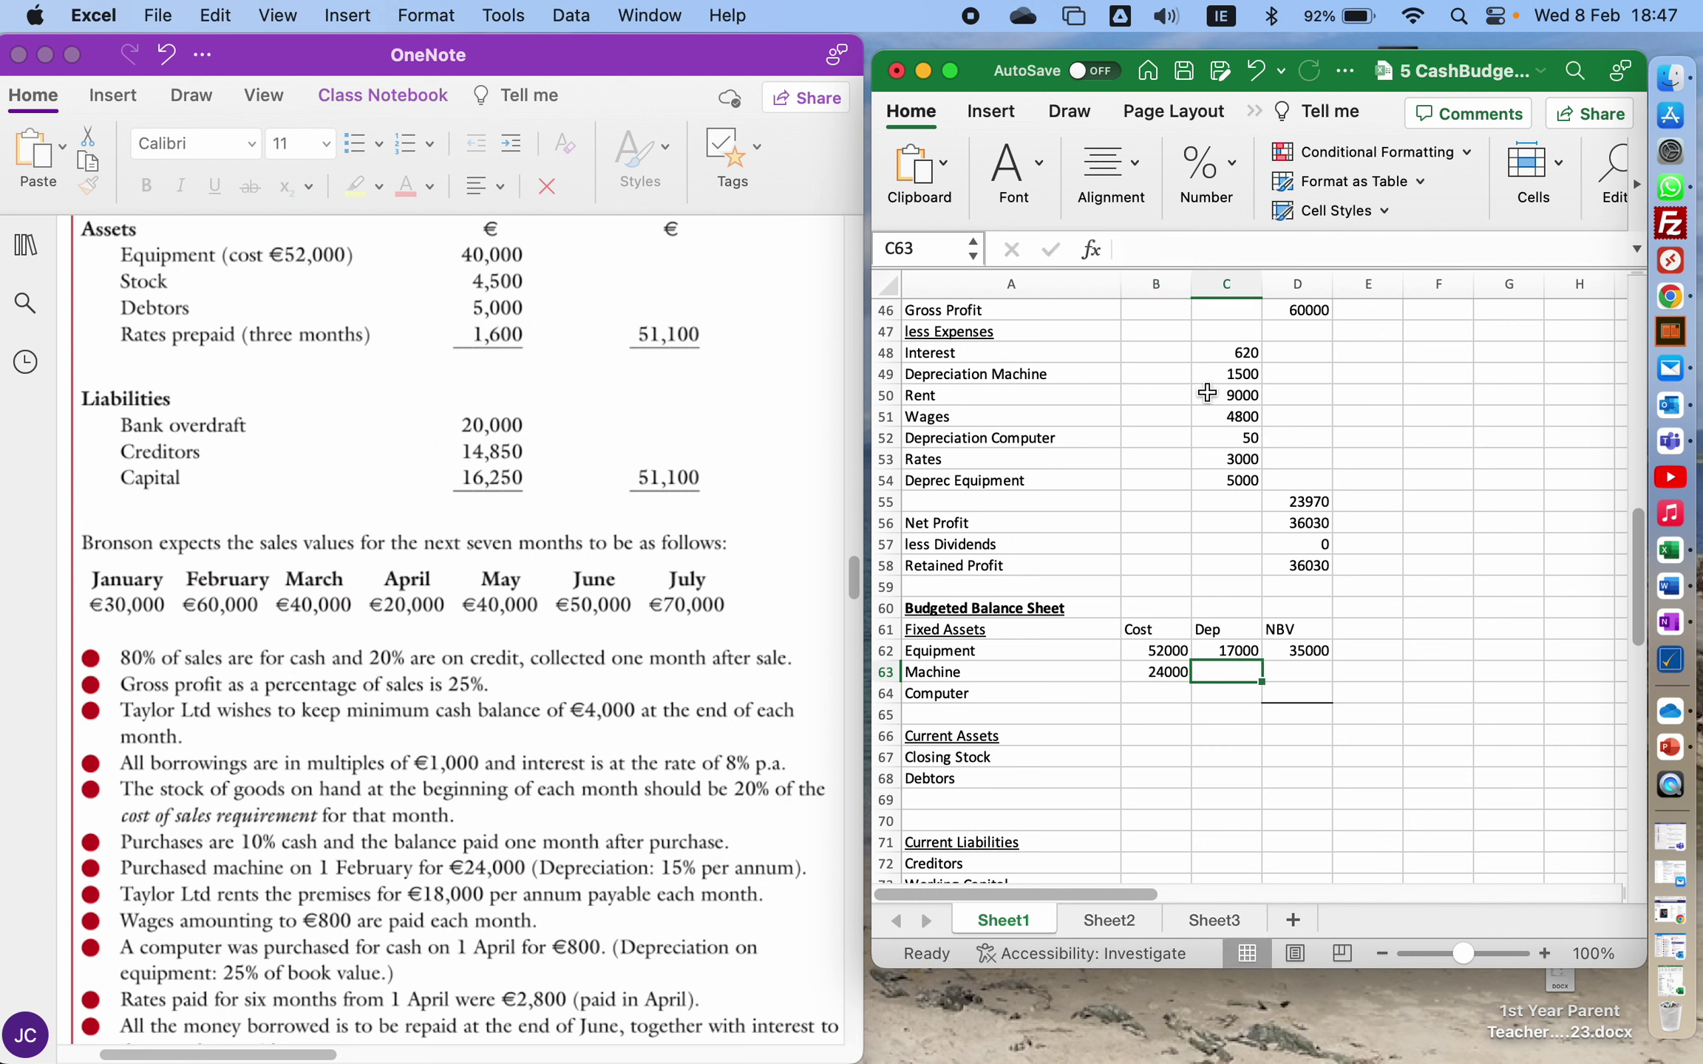
{"action": "type", "text": "1500"}
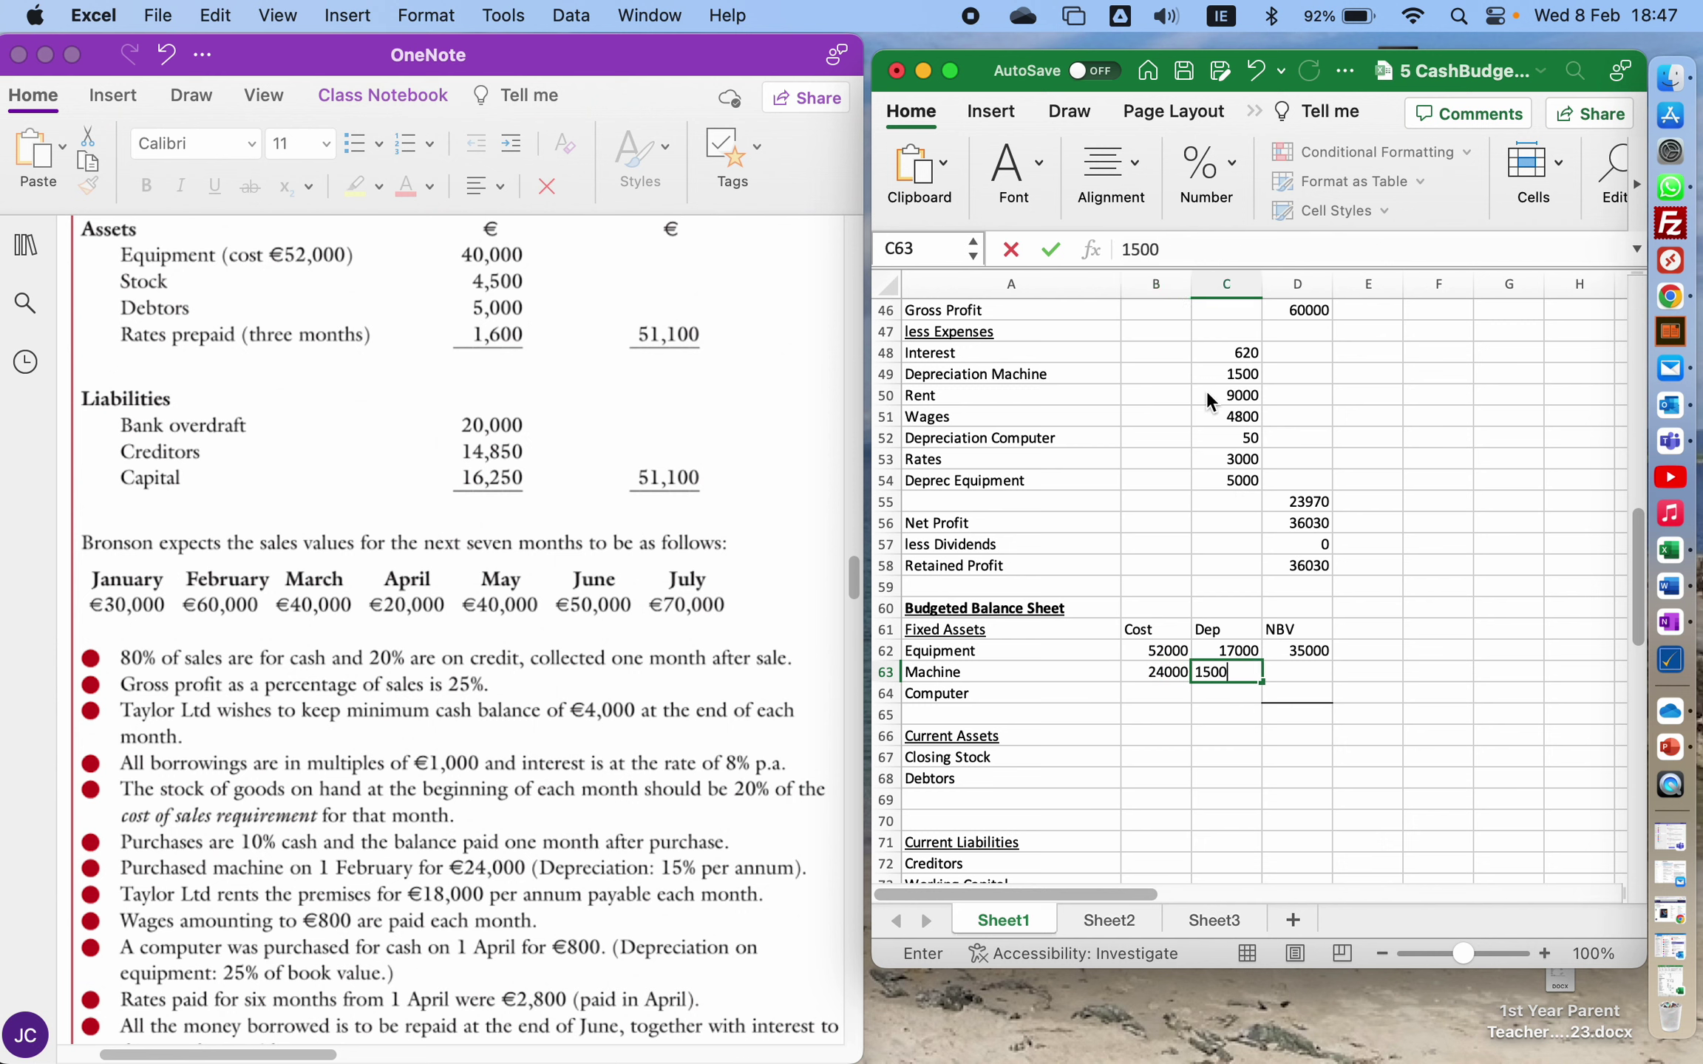
{"action": "key", "text": "Right"}
{"action": "type", "text": "=B63-"}
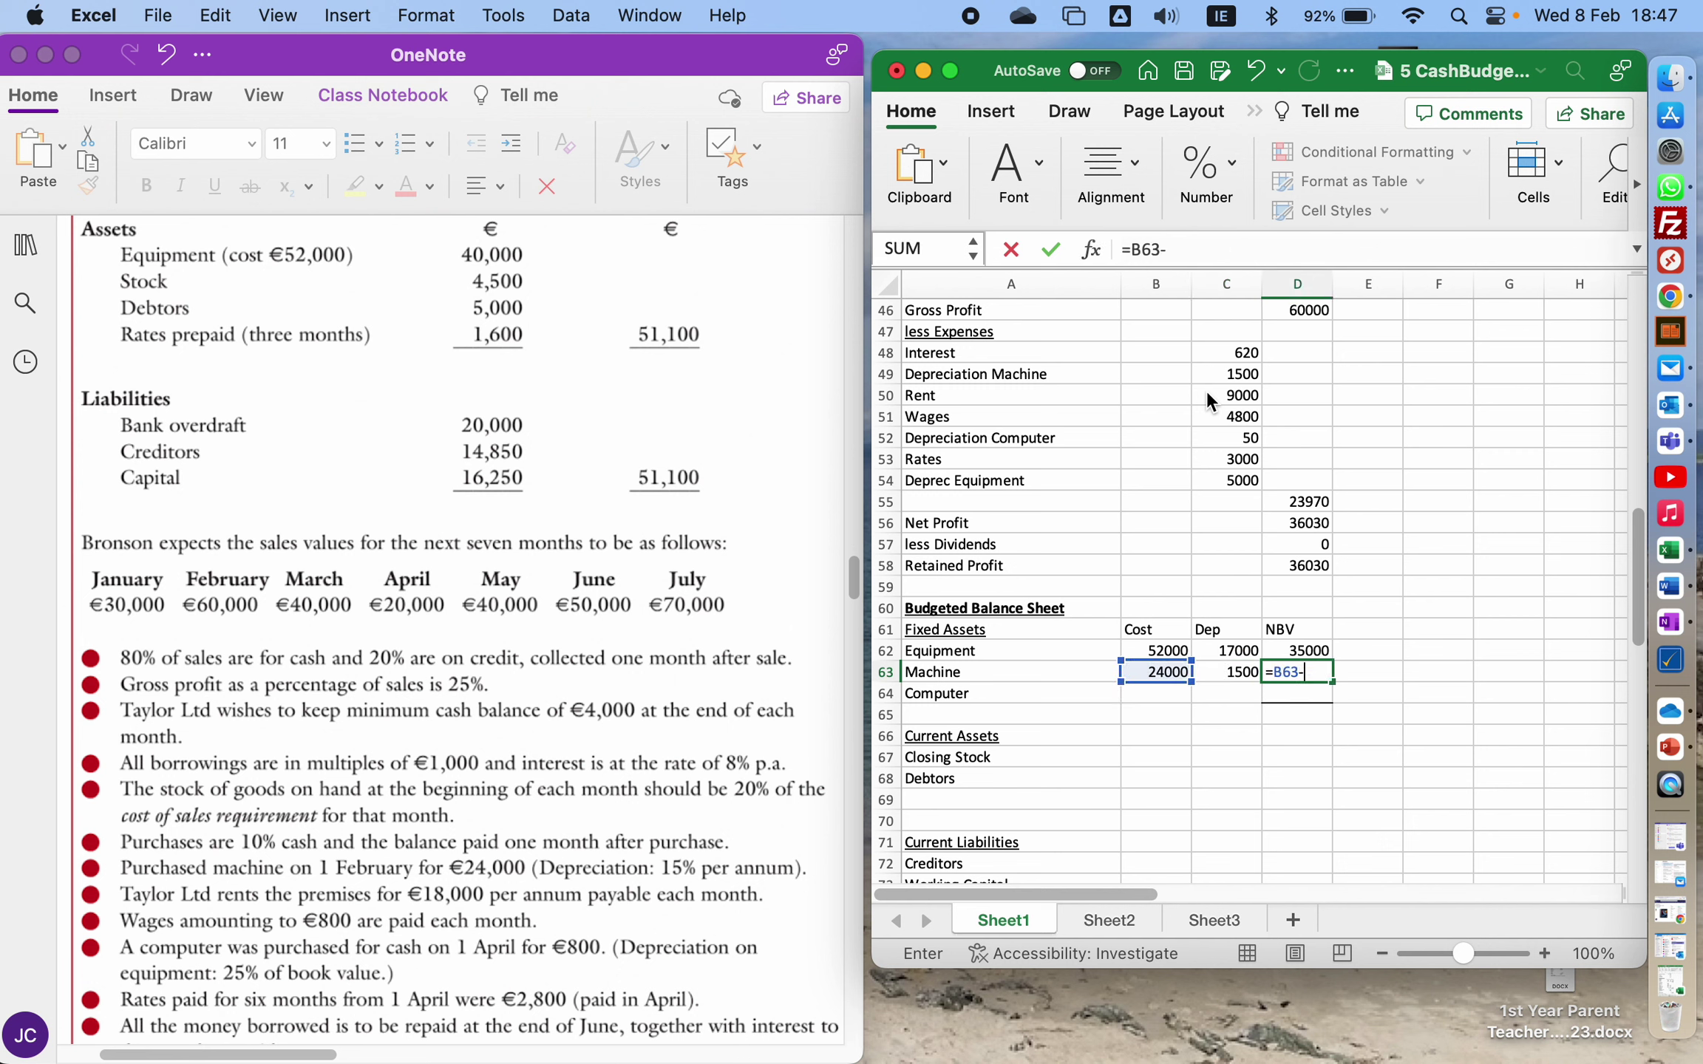
{"action": "key", "text": "Left"}
{"action": "key", "text": "Return"}
- Fill the Computer row with cost 800, depreciation 50 and NBV =B64-C64 (750)
{"action": "key", "text": "Left"}
{"action": "key", "text": "Left"}
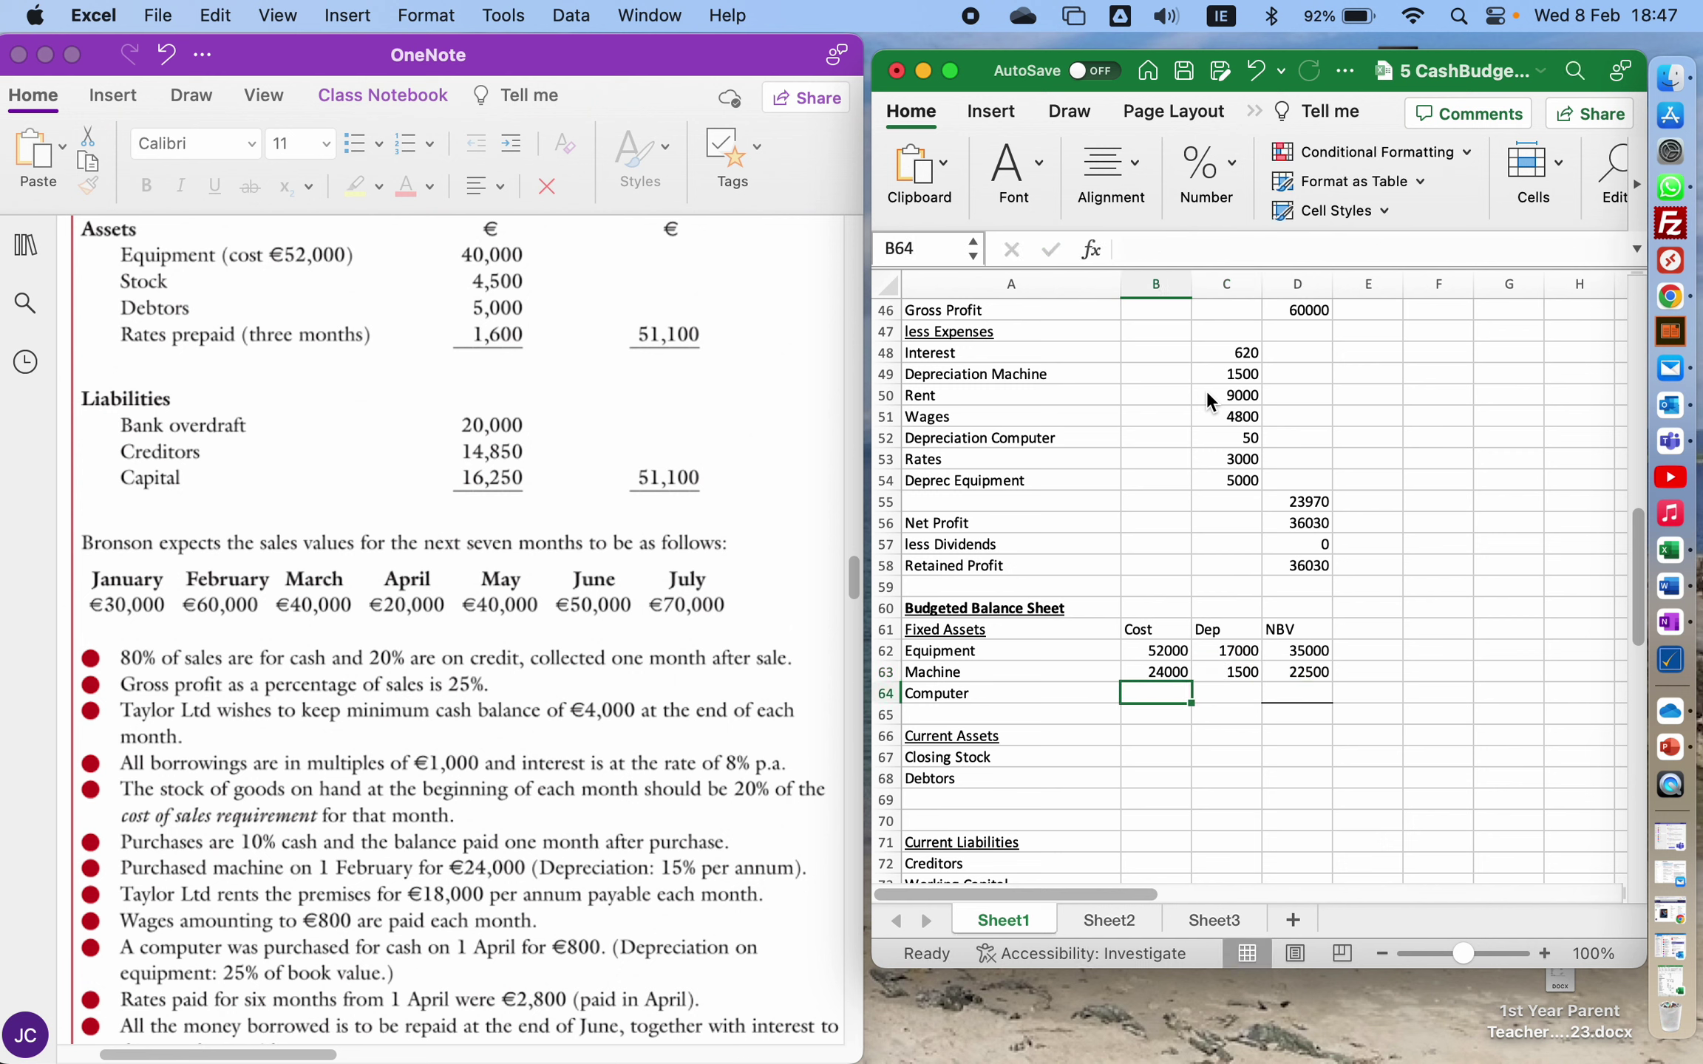
{"action": "type", "text": "800"}
{"action": "key", "text": "Right"}
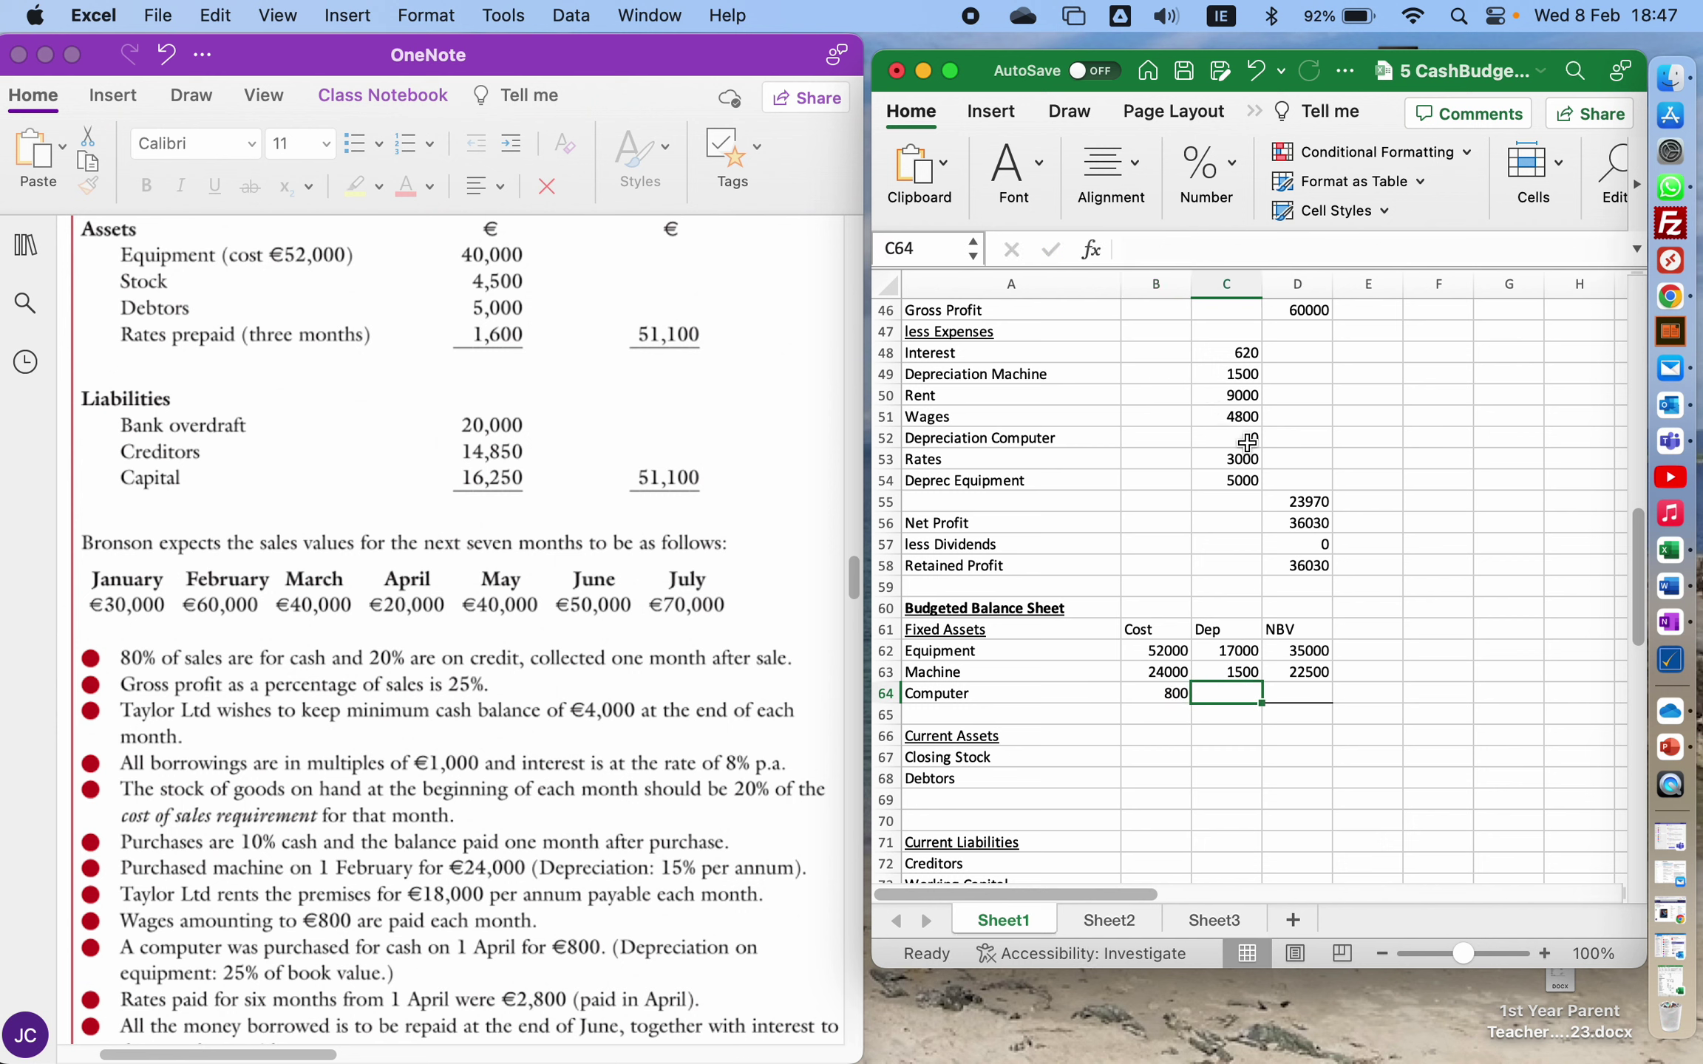
{"action": "type", "text": "50"}
{"action": "key", "text": "Right"}
{"action": "type", "text": "="}
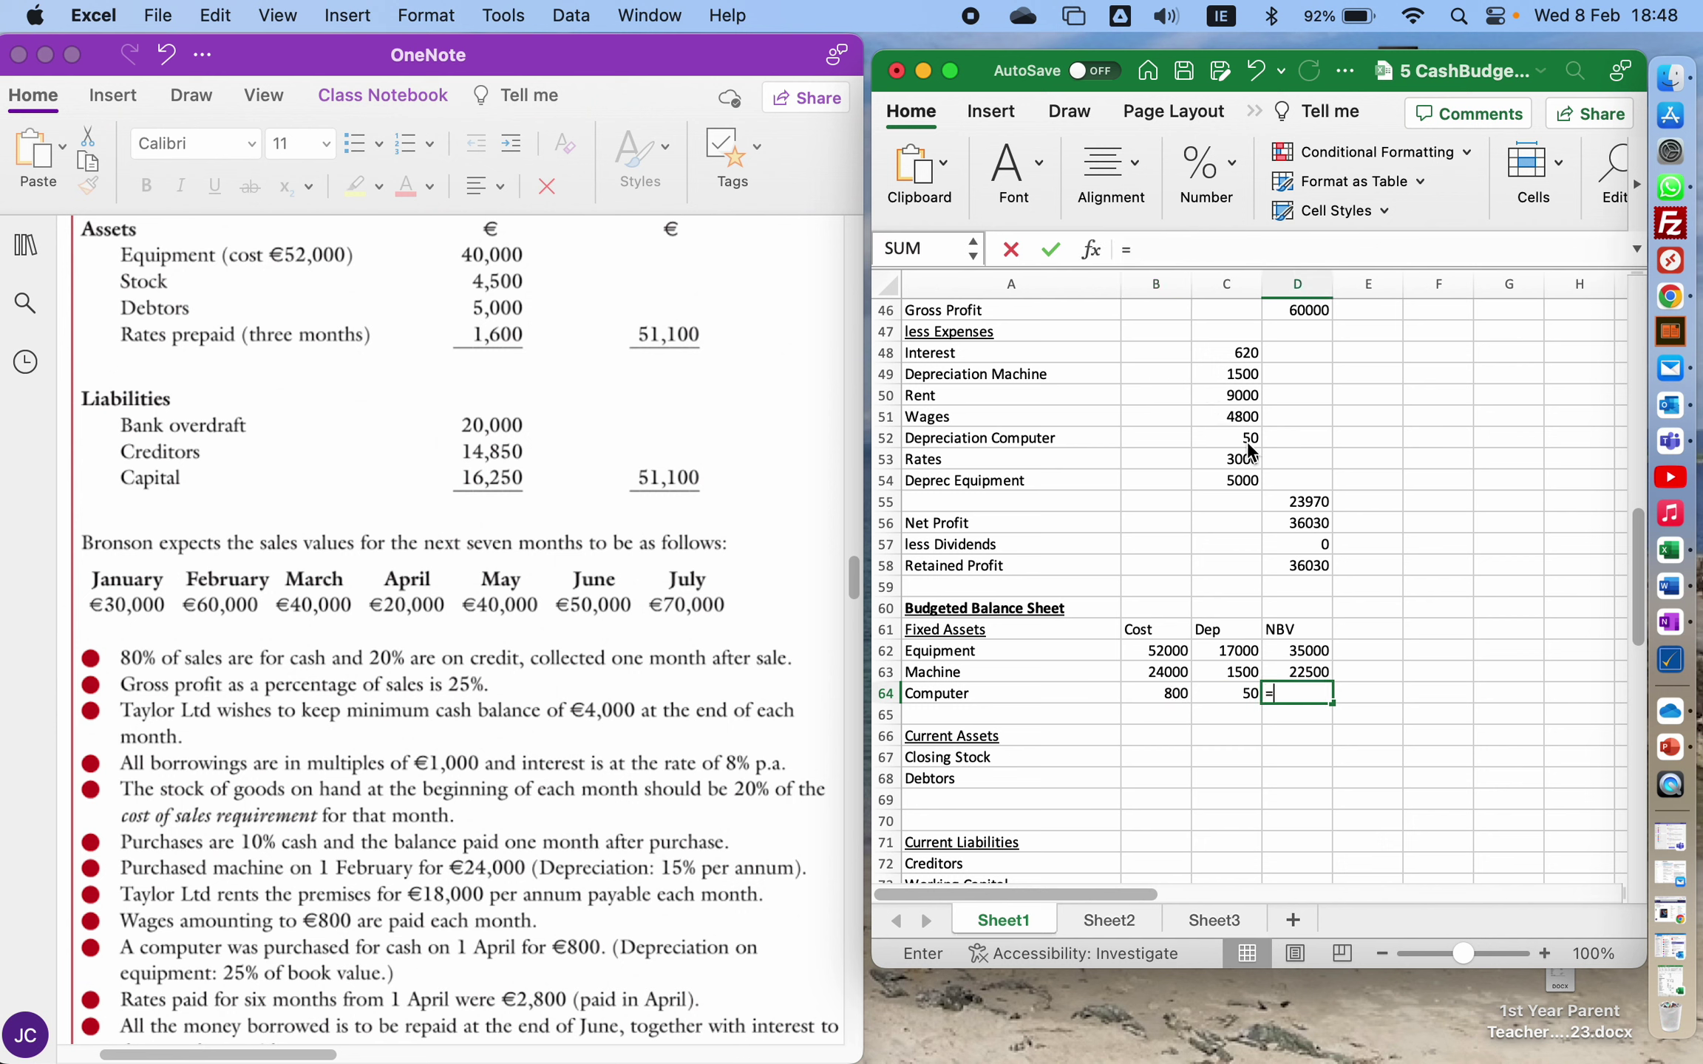
{"action": "key", "text": "Left"}
{"action": "key", "text": "Left"}
{"action": "type", "text": "-"}
{"action": "key", "text": "Left"}
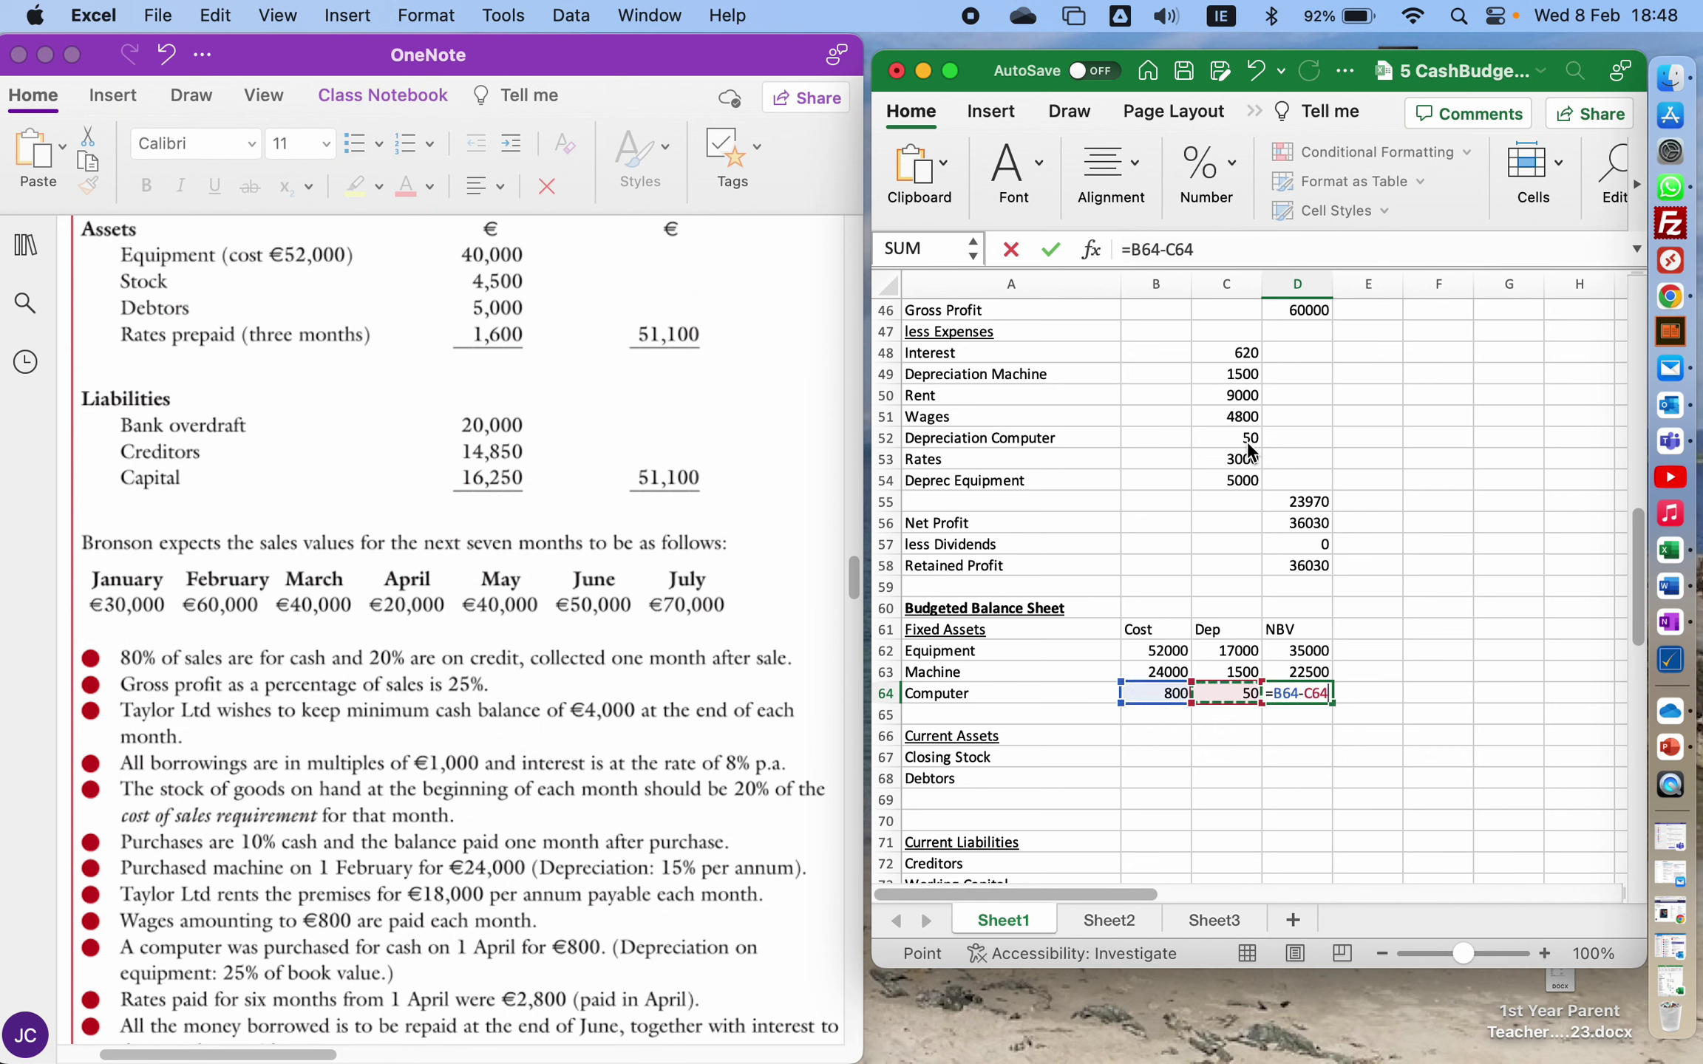
{"action": "key", "text": "Return"}
- Total fixed assets NBV in D65 with =SUM(D62:D64), giving 58250
{"action": "type", "text": "=sum("}
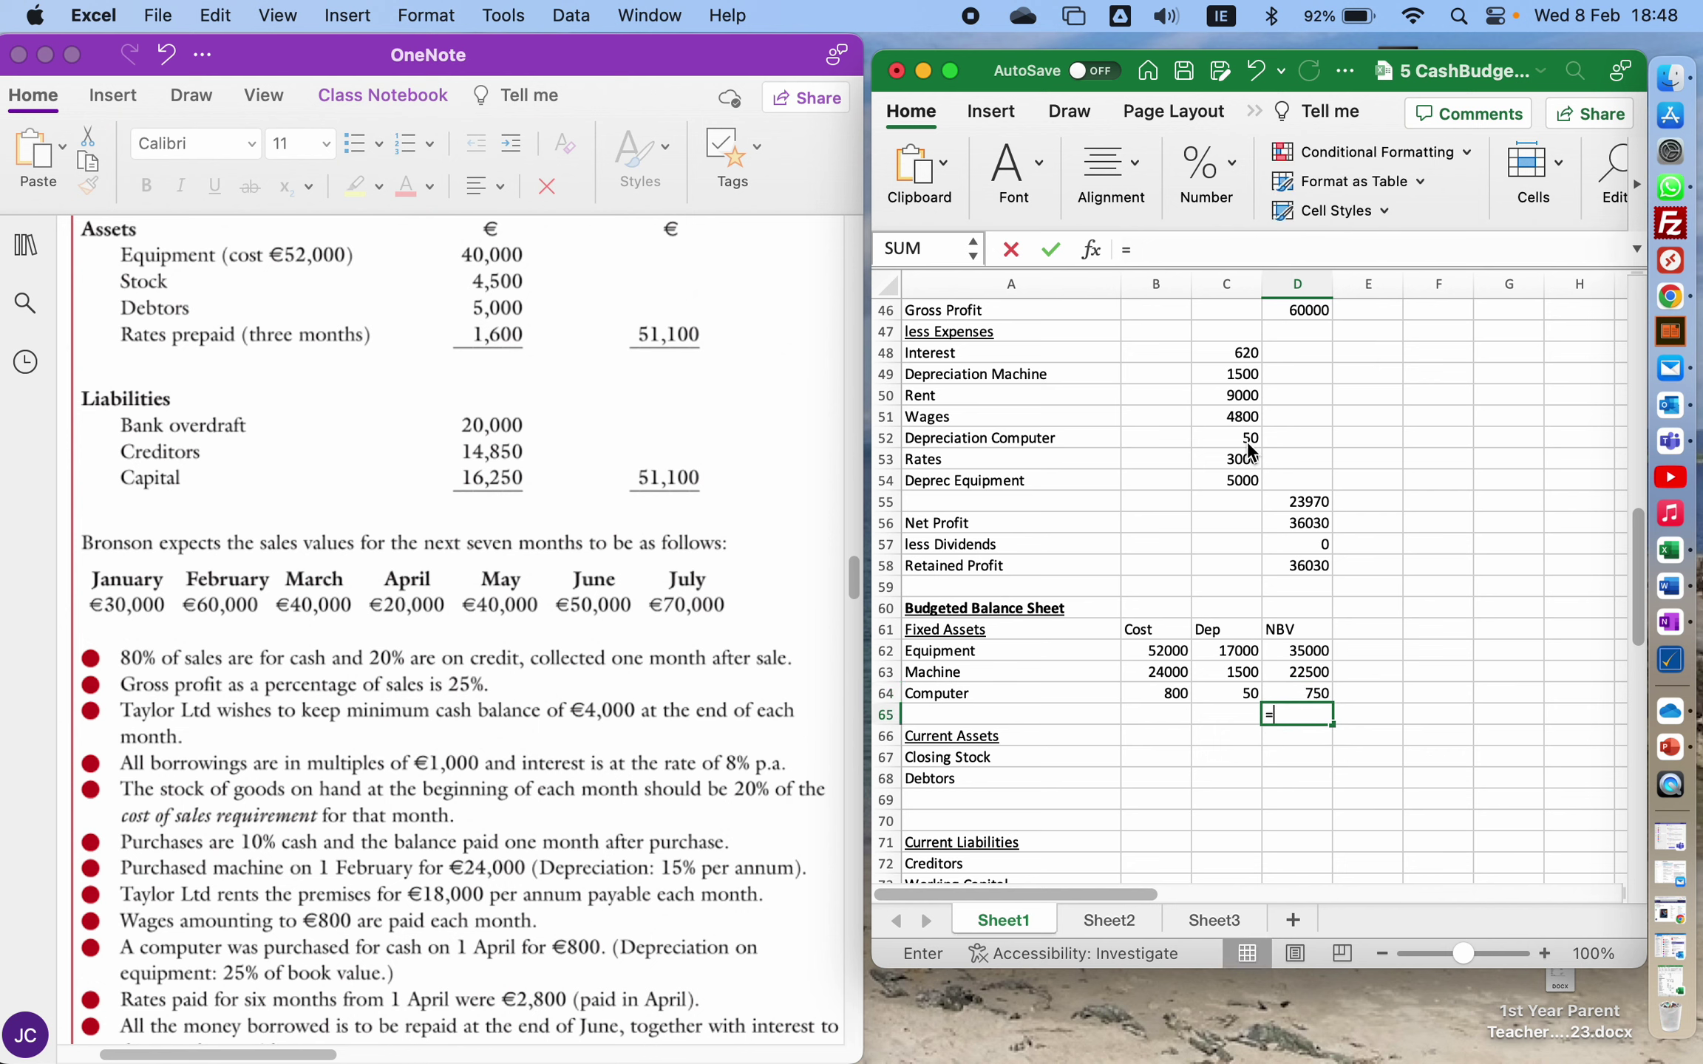
{"action": "key", "text": "Up"}
{"action": "key", "text": "shift+Up"}
{"action": "key", "text": "shift+Up"}
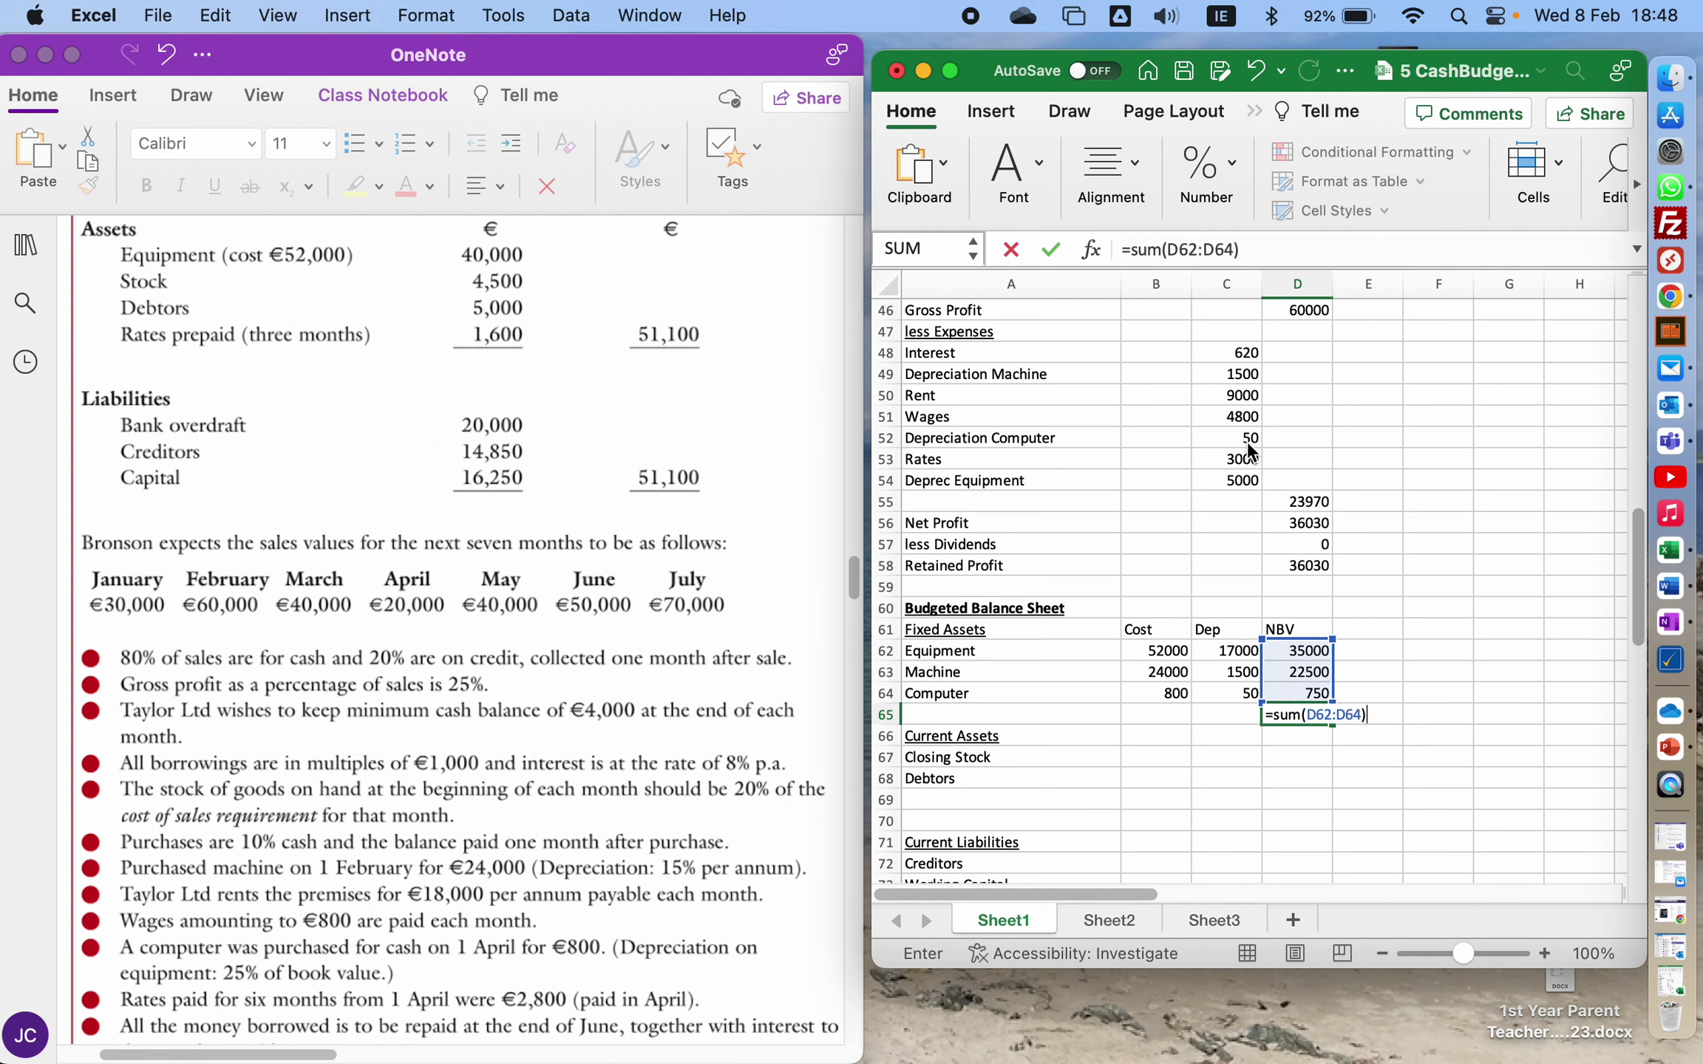
{"action": "key", "text": "Return"}
{"action": "key", "text": "Left"}
{"action": "key", "text": "Left"}
{"action": "key", "text": "Down"}
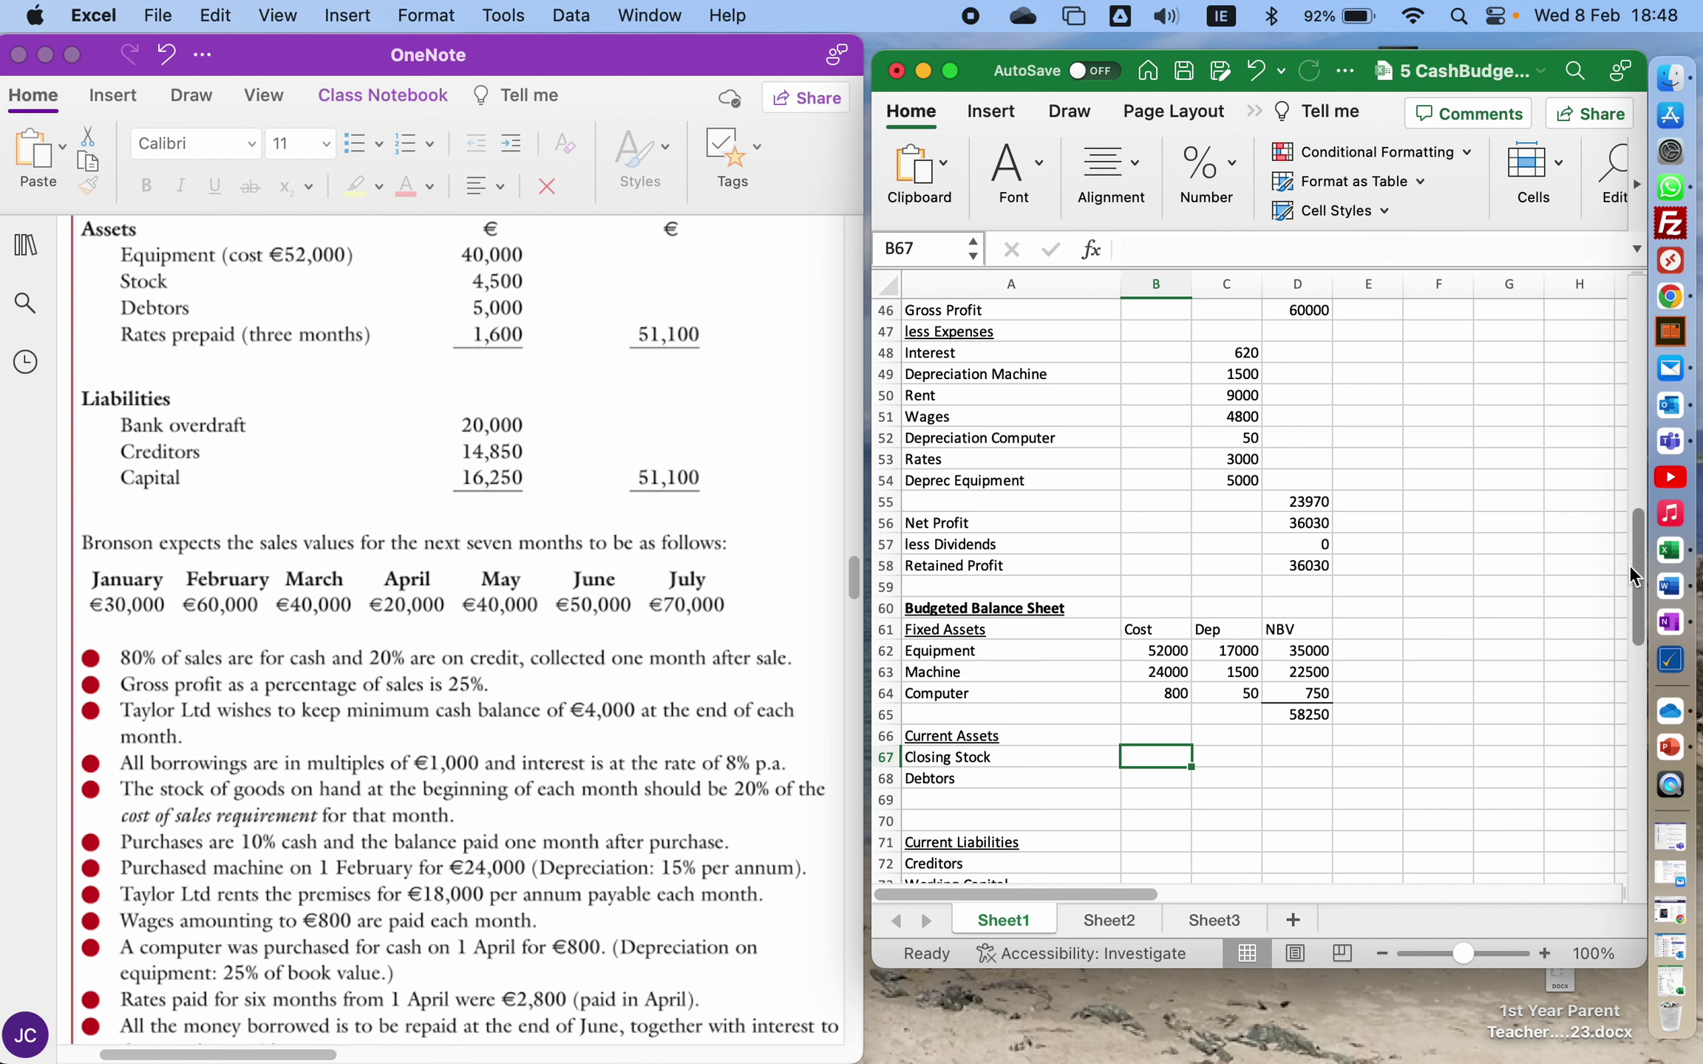
- Enter Closing Stock of 10500 in B67 and Debtors of 10000 in B68
{"action": "left_click_drag", "start_coordinate": [1630, 564], "coordinate": [1631, 551]}
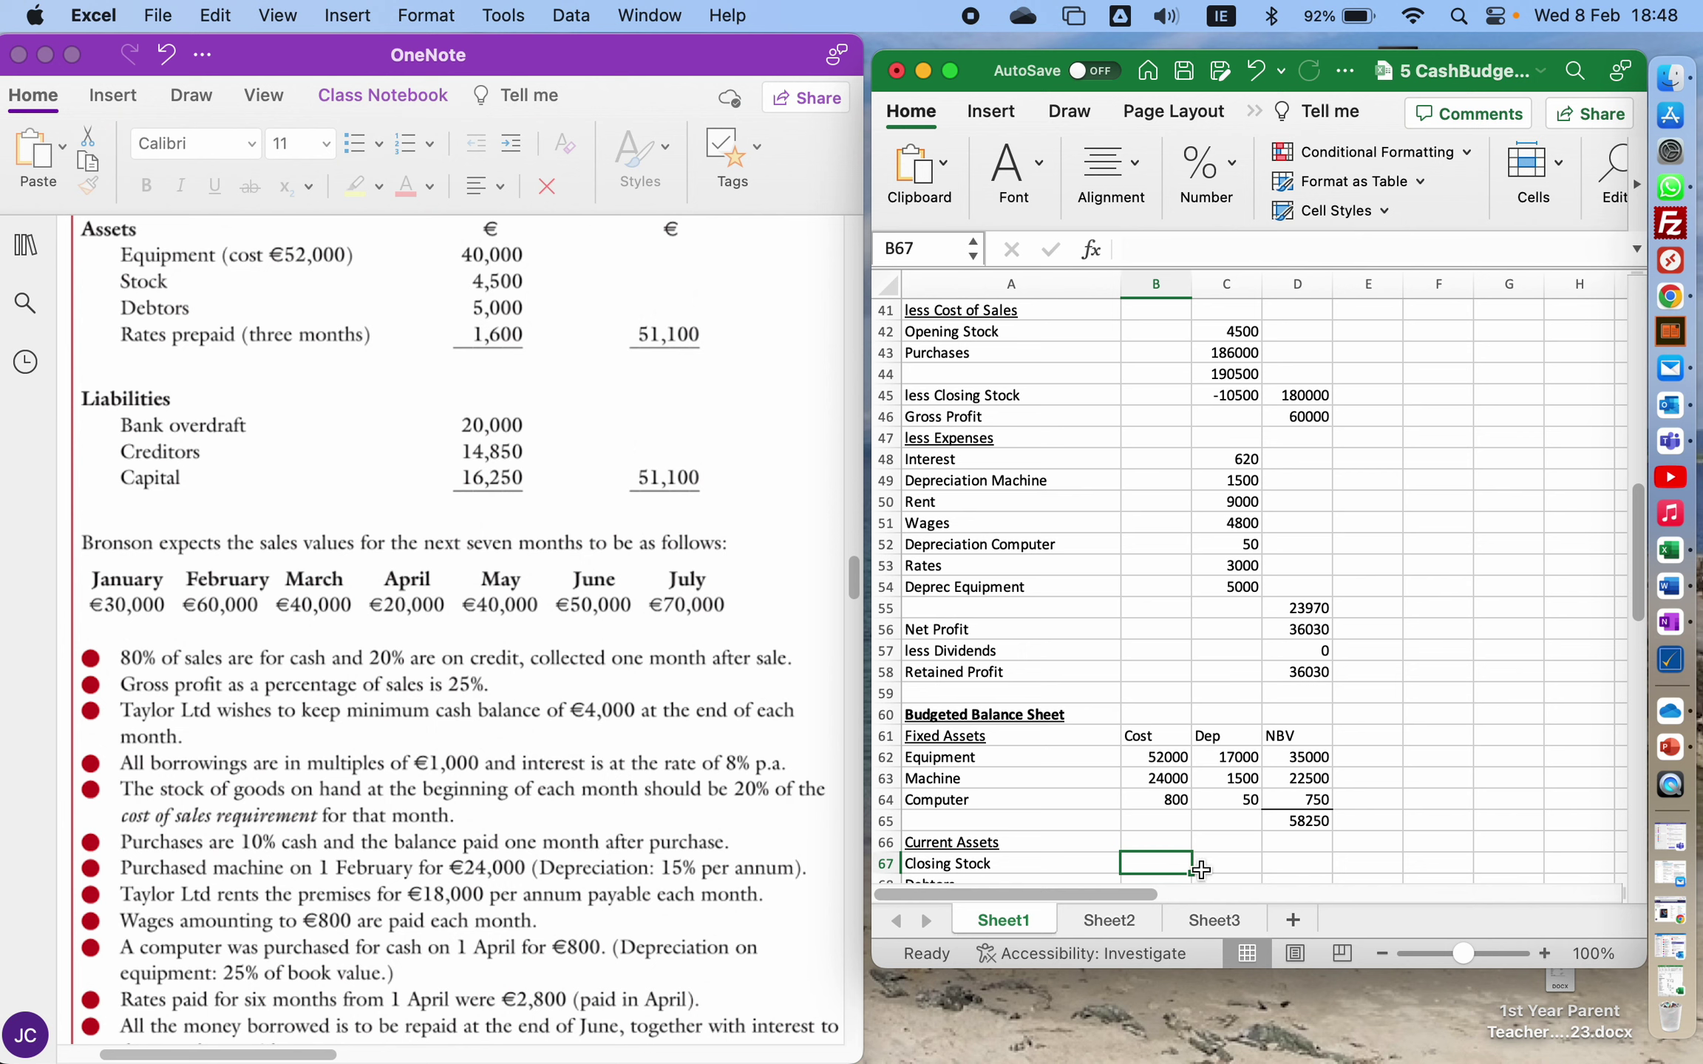
{"action": "type", "text": "10500"}
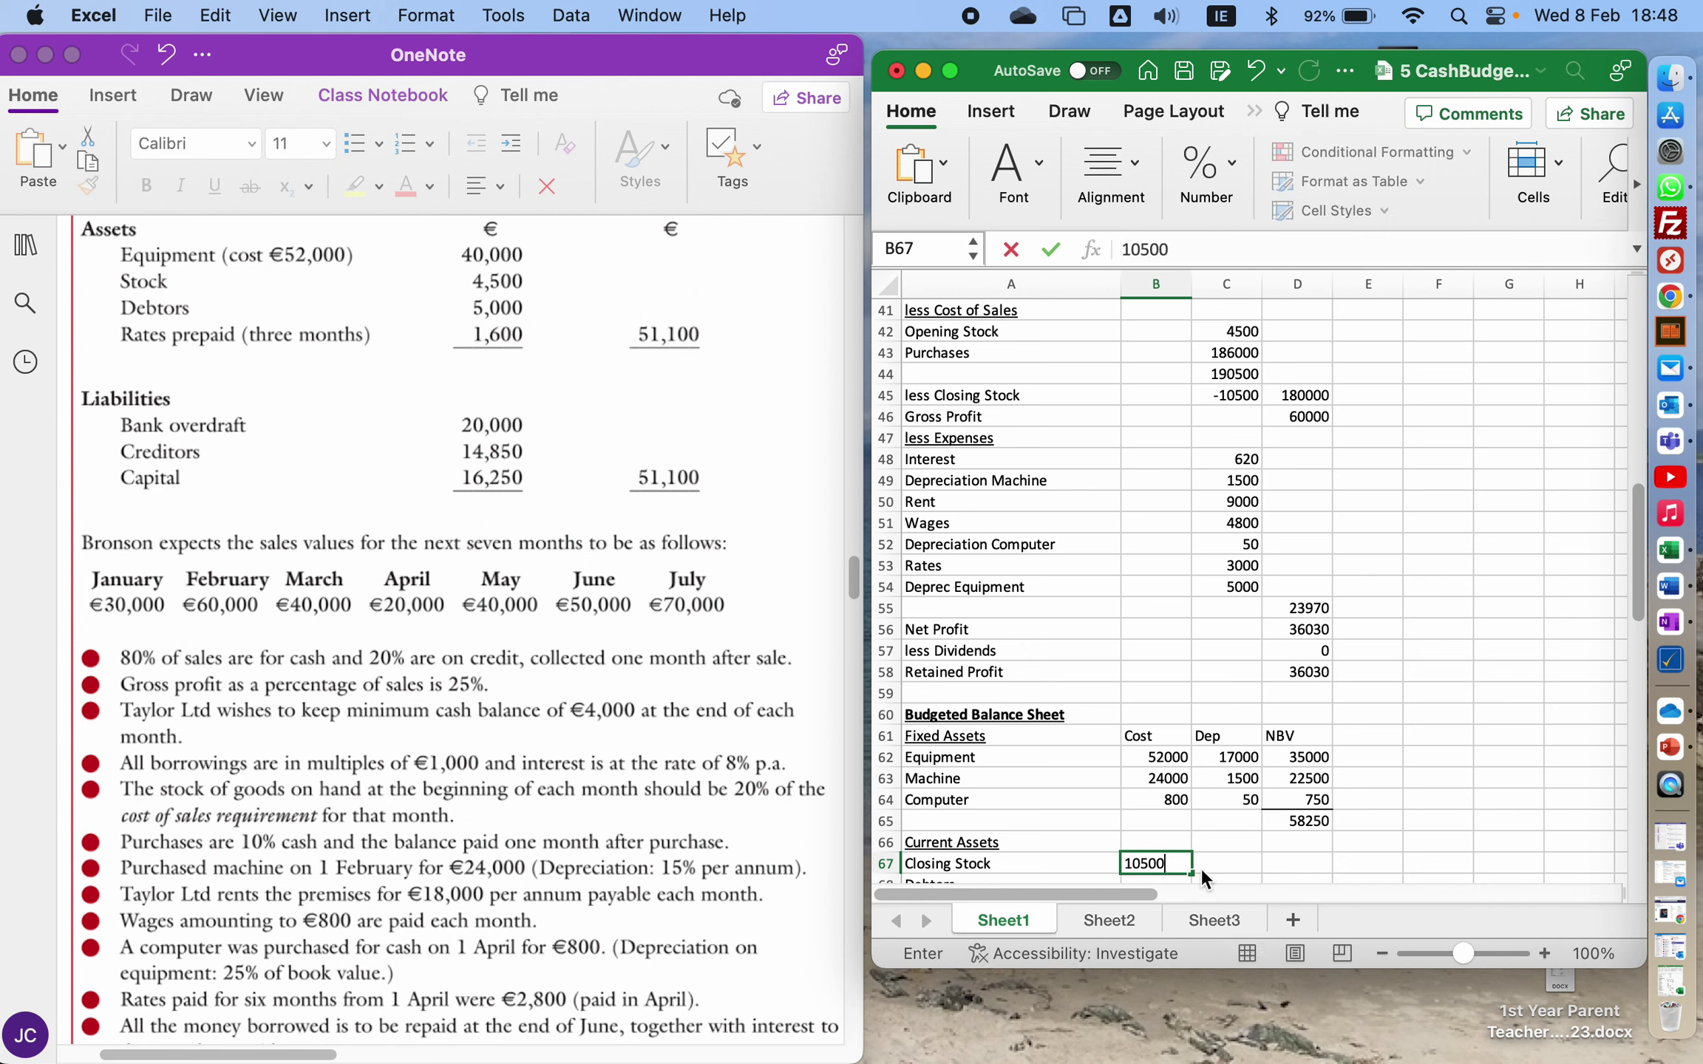
{"action": "key", "text": "Return"}
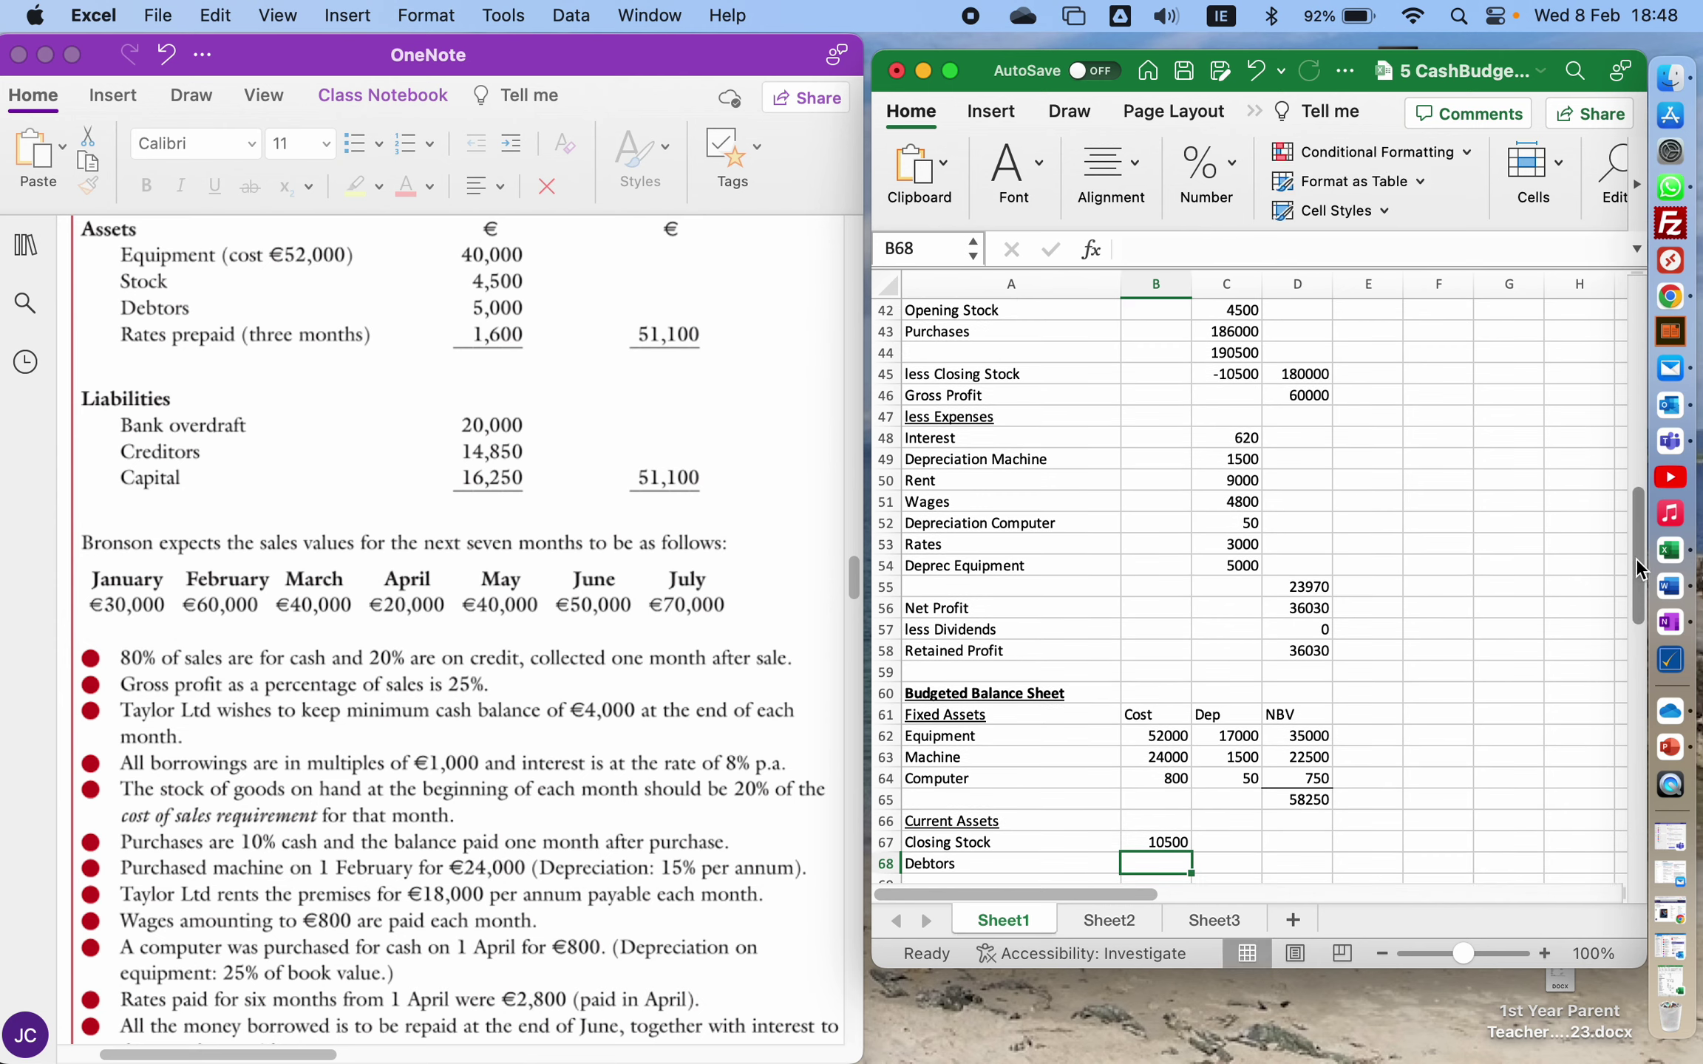
{"action": "left_click_drag", "start_coordinate": [1635, 557], "coordinate": [1613, 357]}
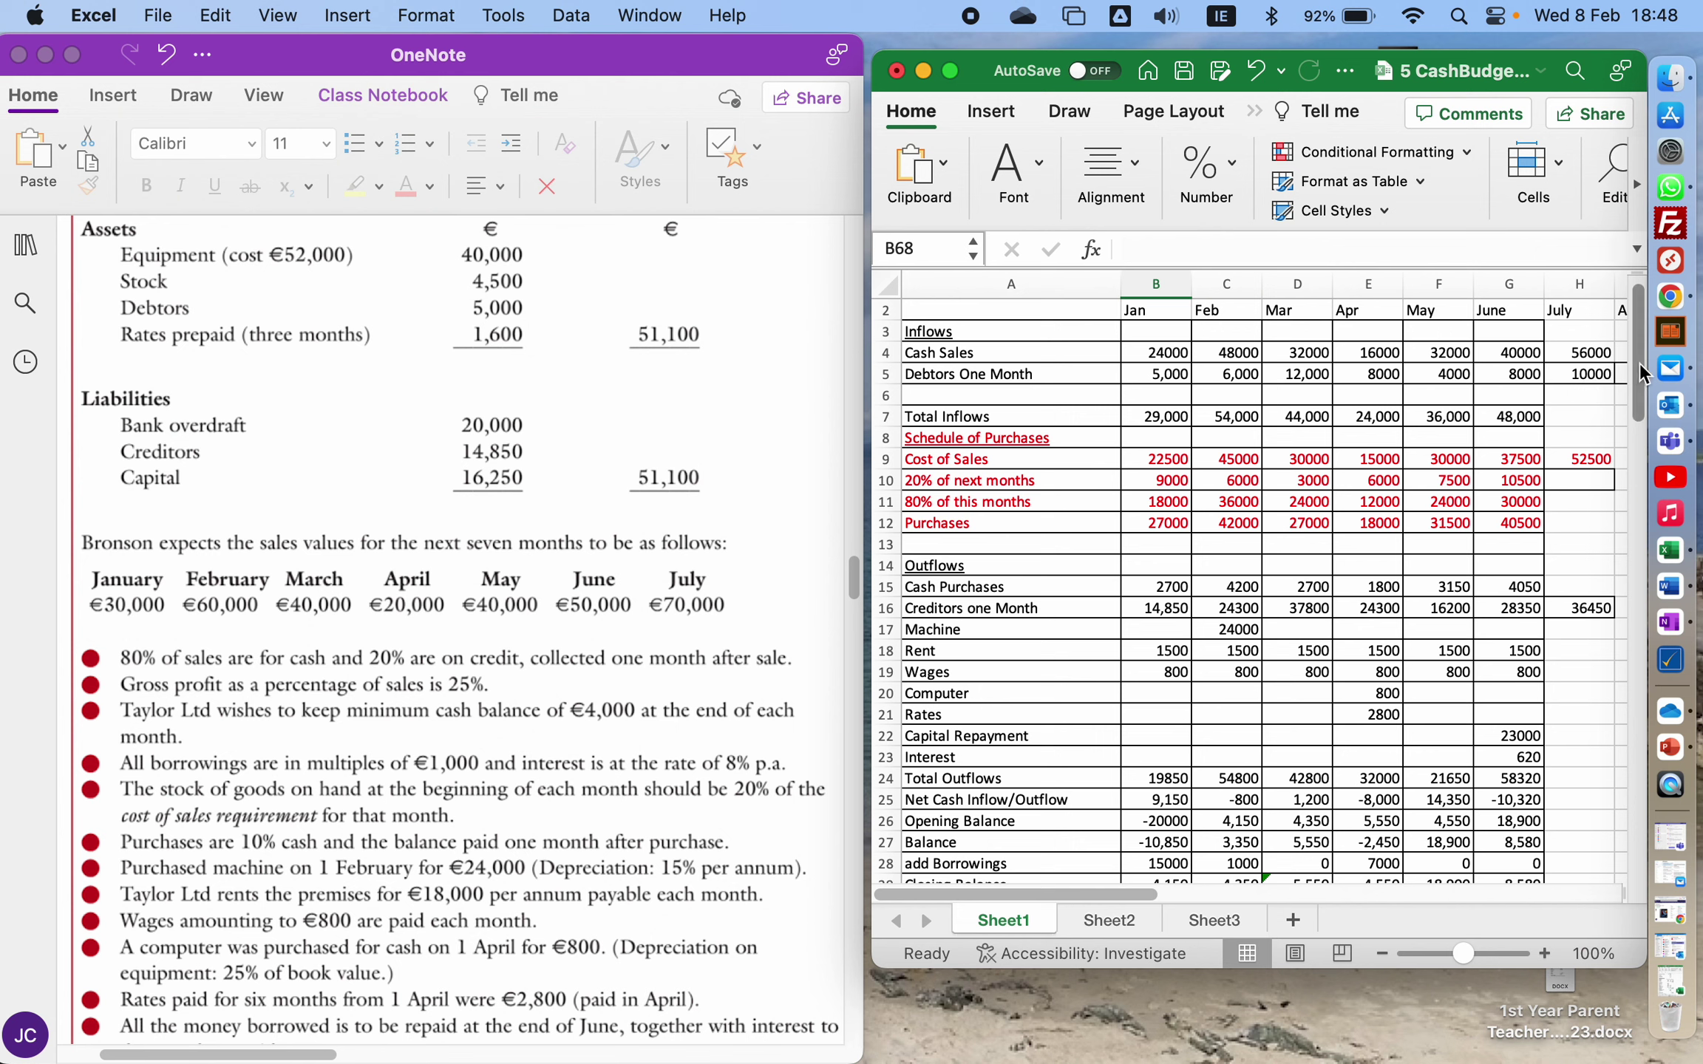
{"action": "left_click_drag", "start_coordinate": [1639, 362], "coordinate": [1666, 625]}
{"action": "type", "text": "10000"}
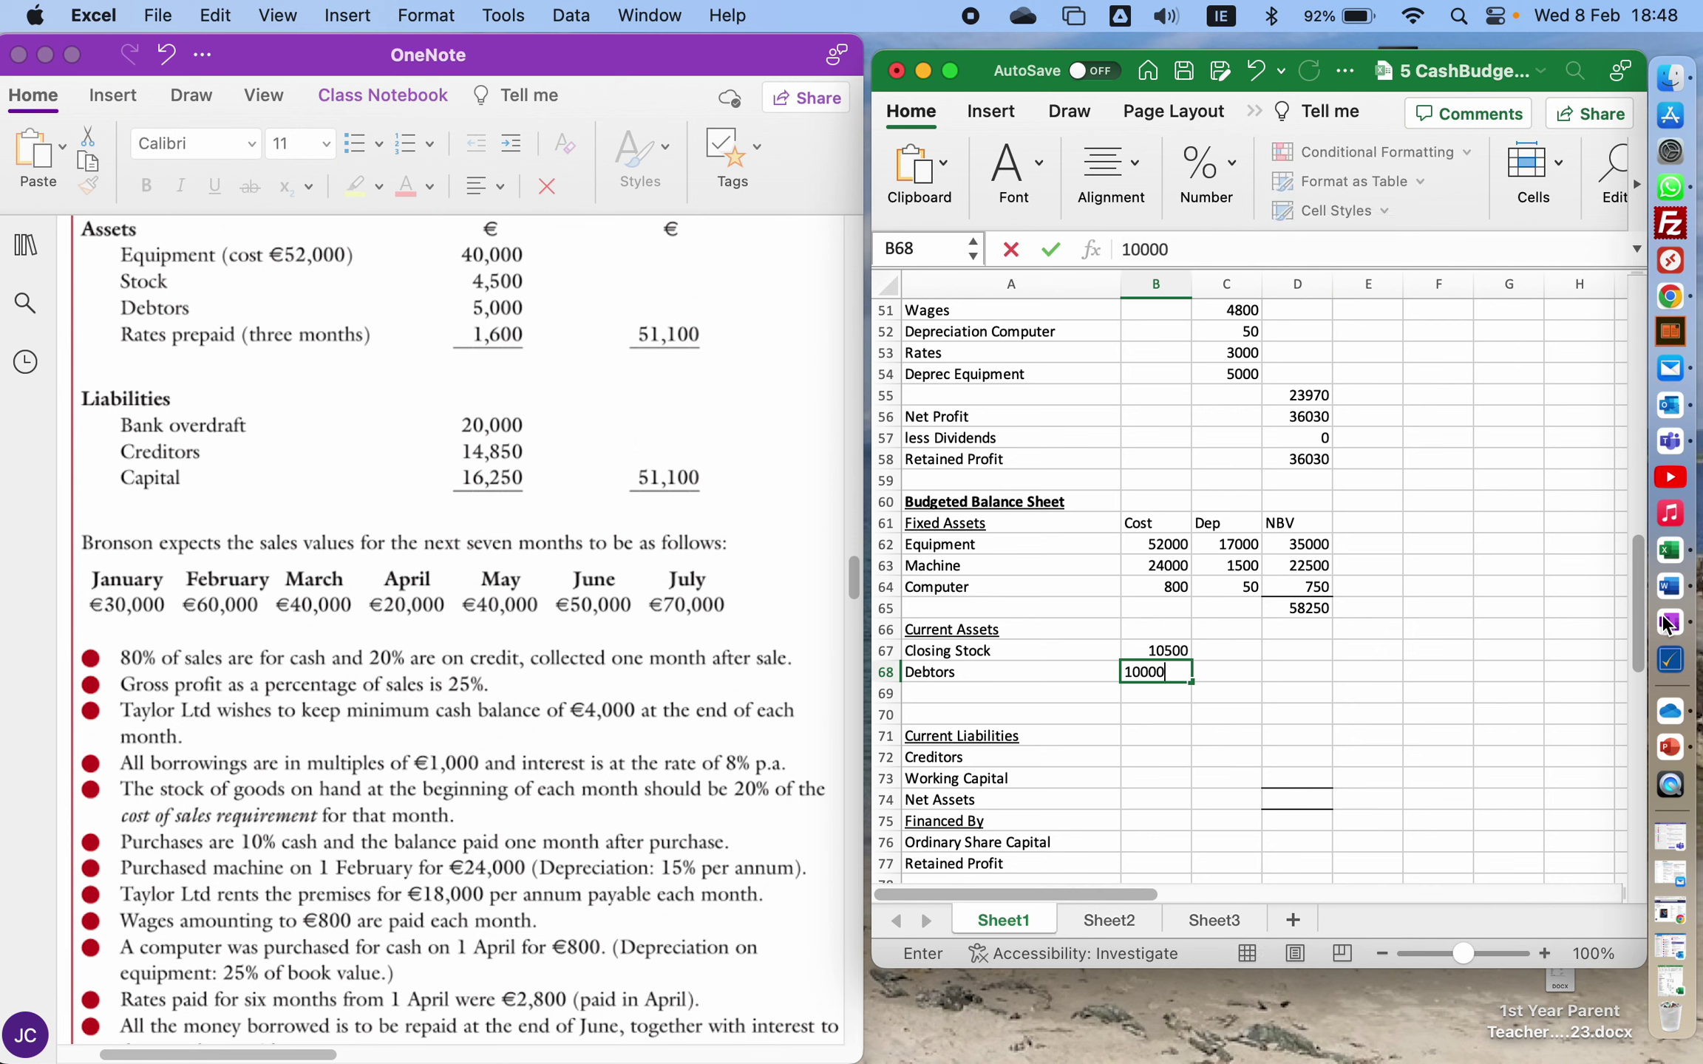
{"action": "key", "text": "Return"}
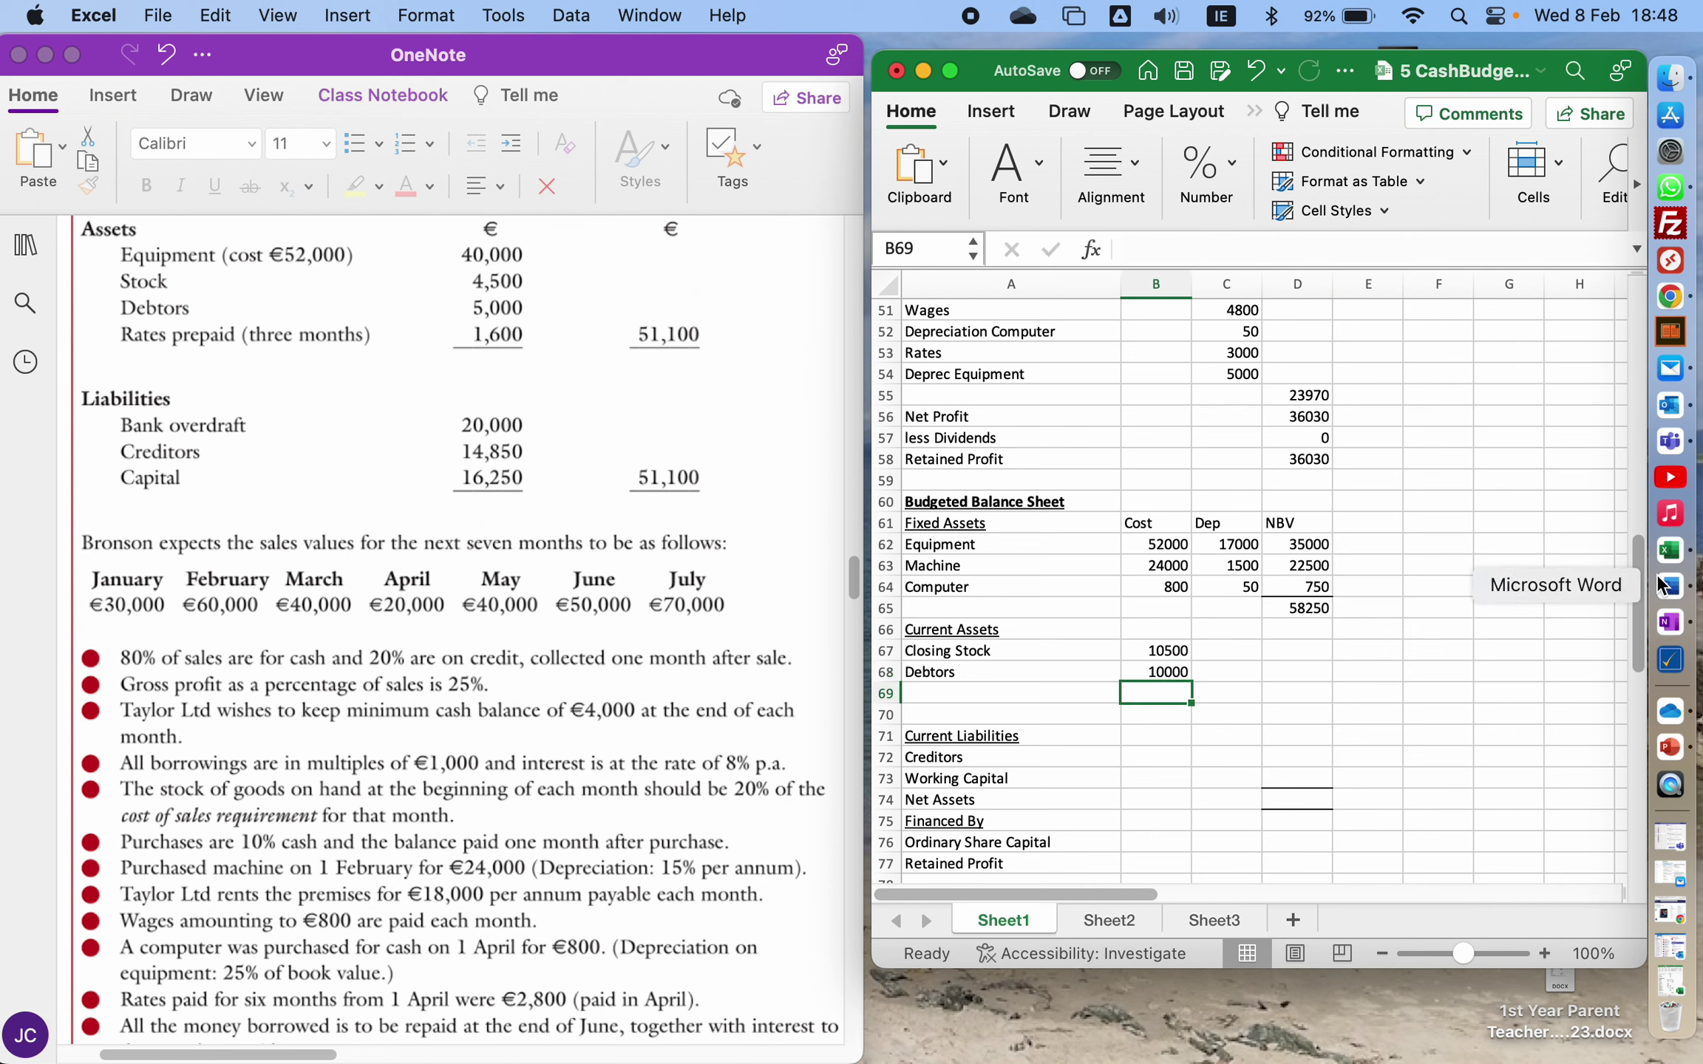
- Check the closing cash balance, then add a Cash row in A69 with 8580
{"action": "left_click_drag", "start_coordinate": [1634, 592], "coordinate": [1624, 411]}
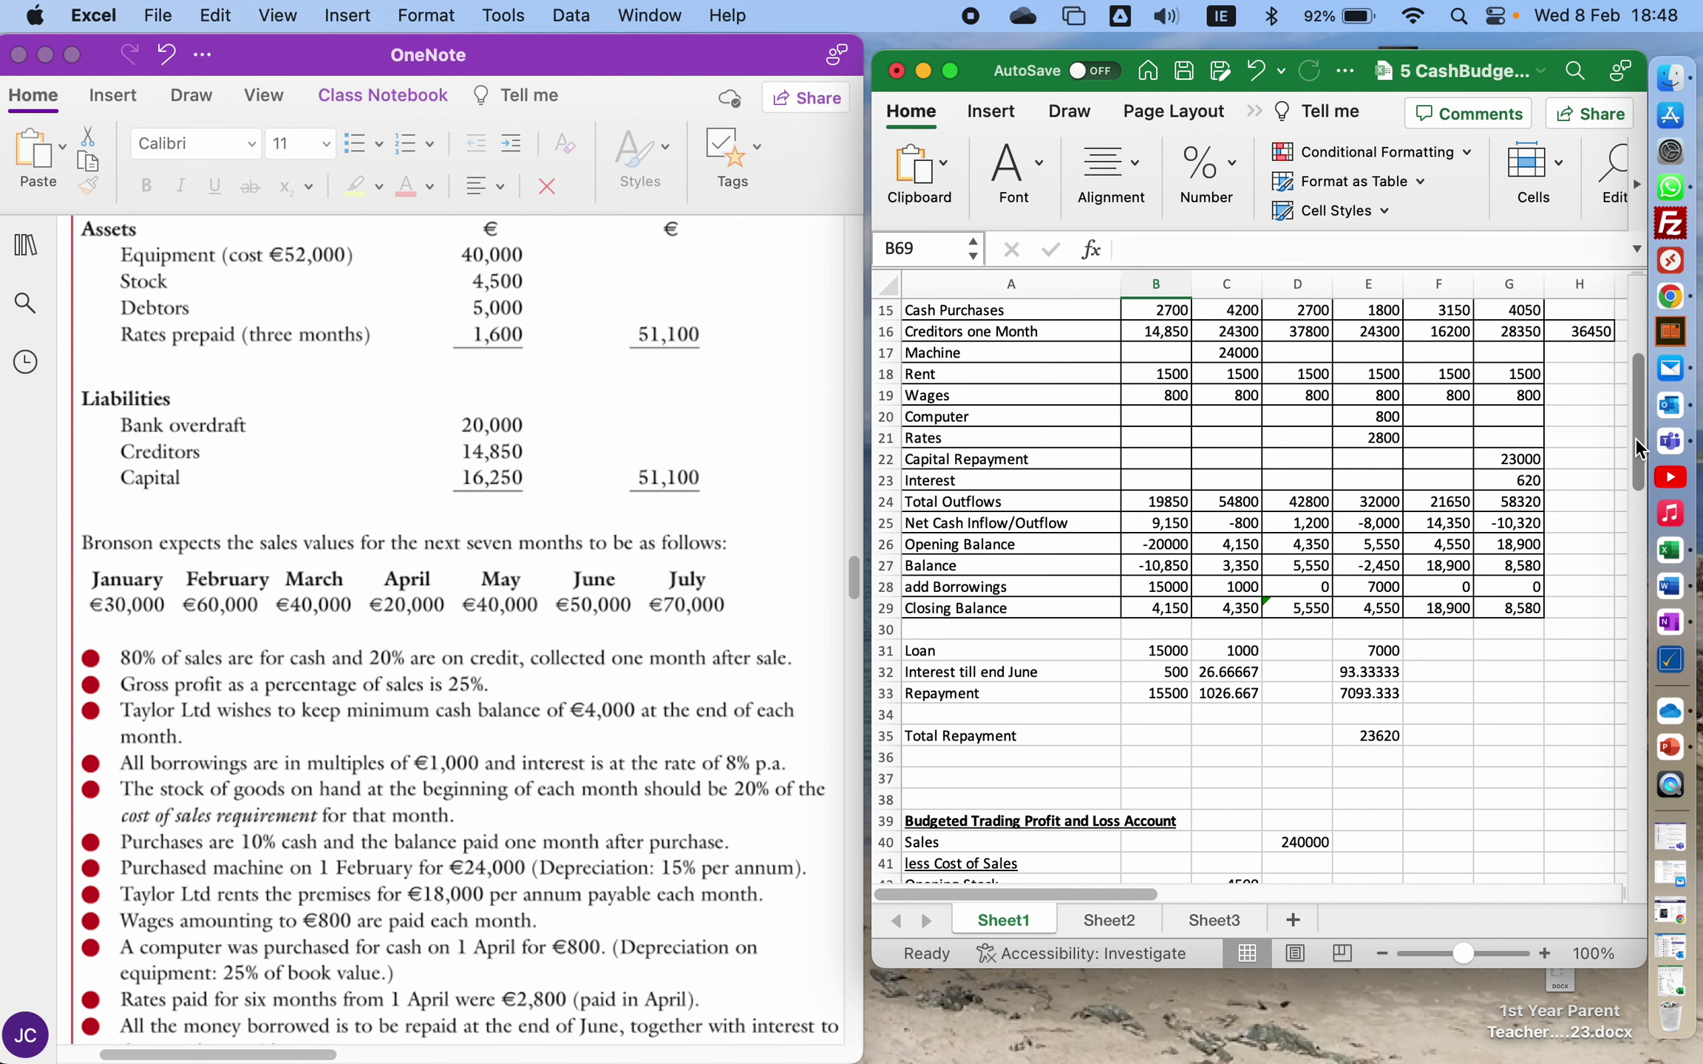
{"action": "left_click_drag", "start_coordinate": [1635, 438], "coordinate": [1640, 648]}
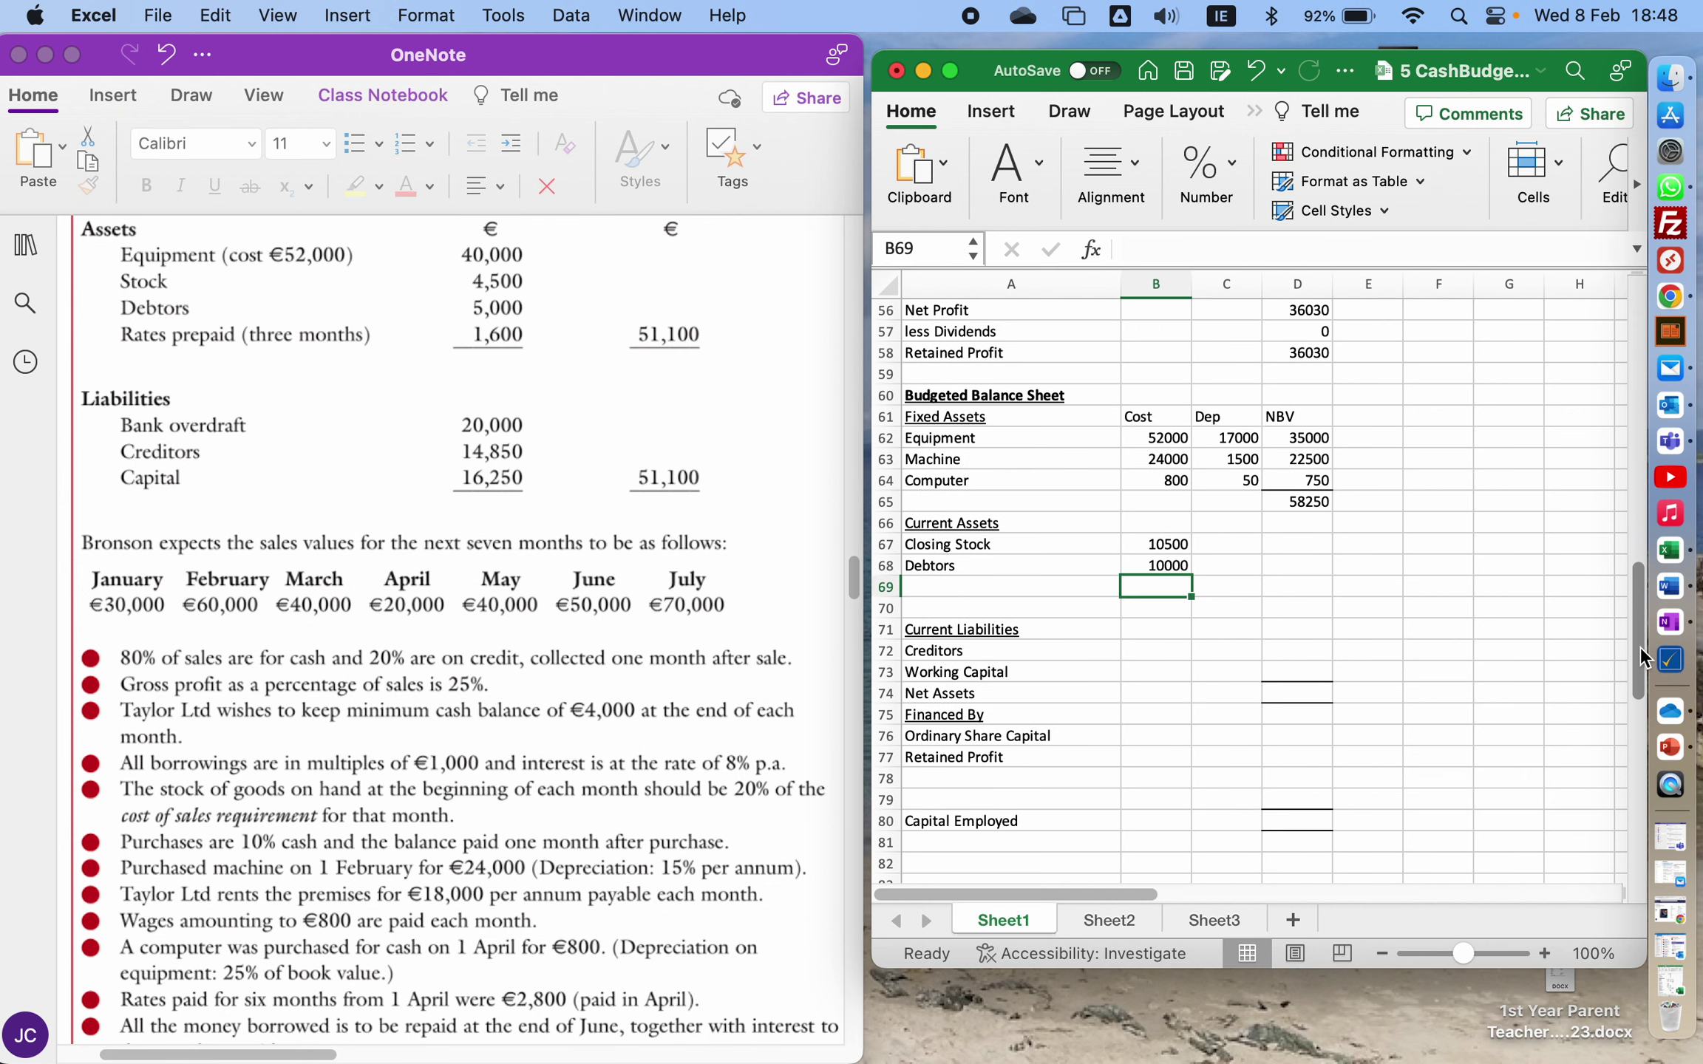
{"action": "type", "text": "8580"}
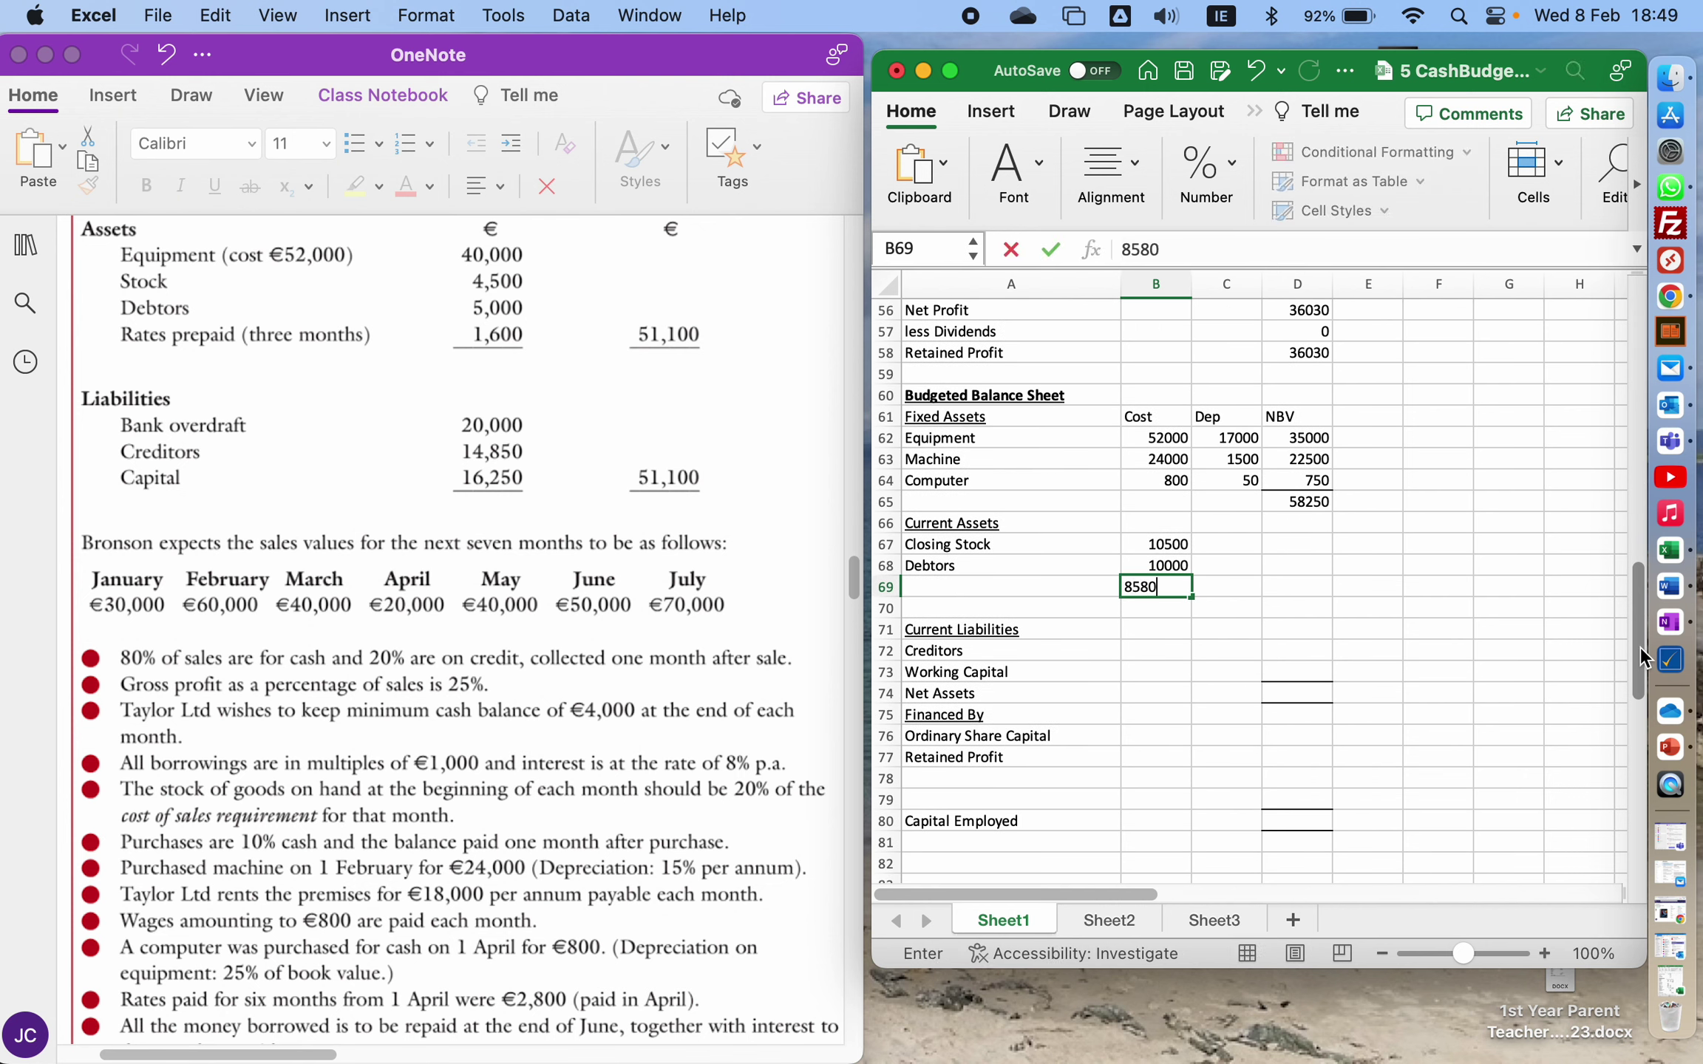
{"action": "key", "text": "Left"}
{"action": "type", "text": "Cash"}
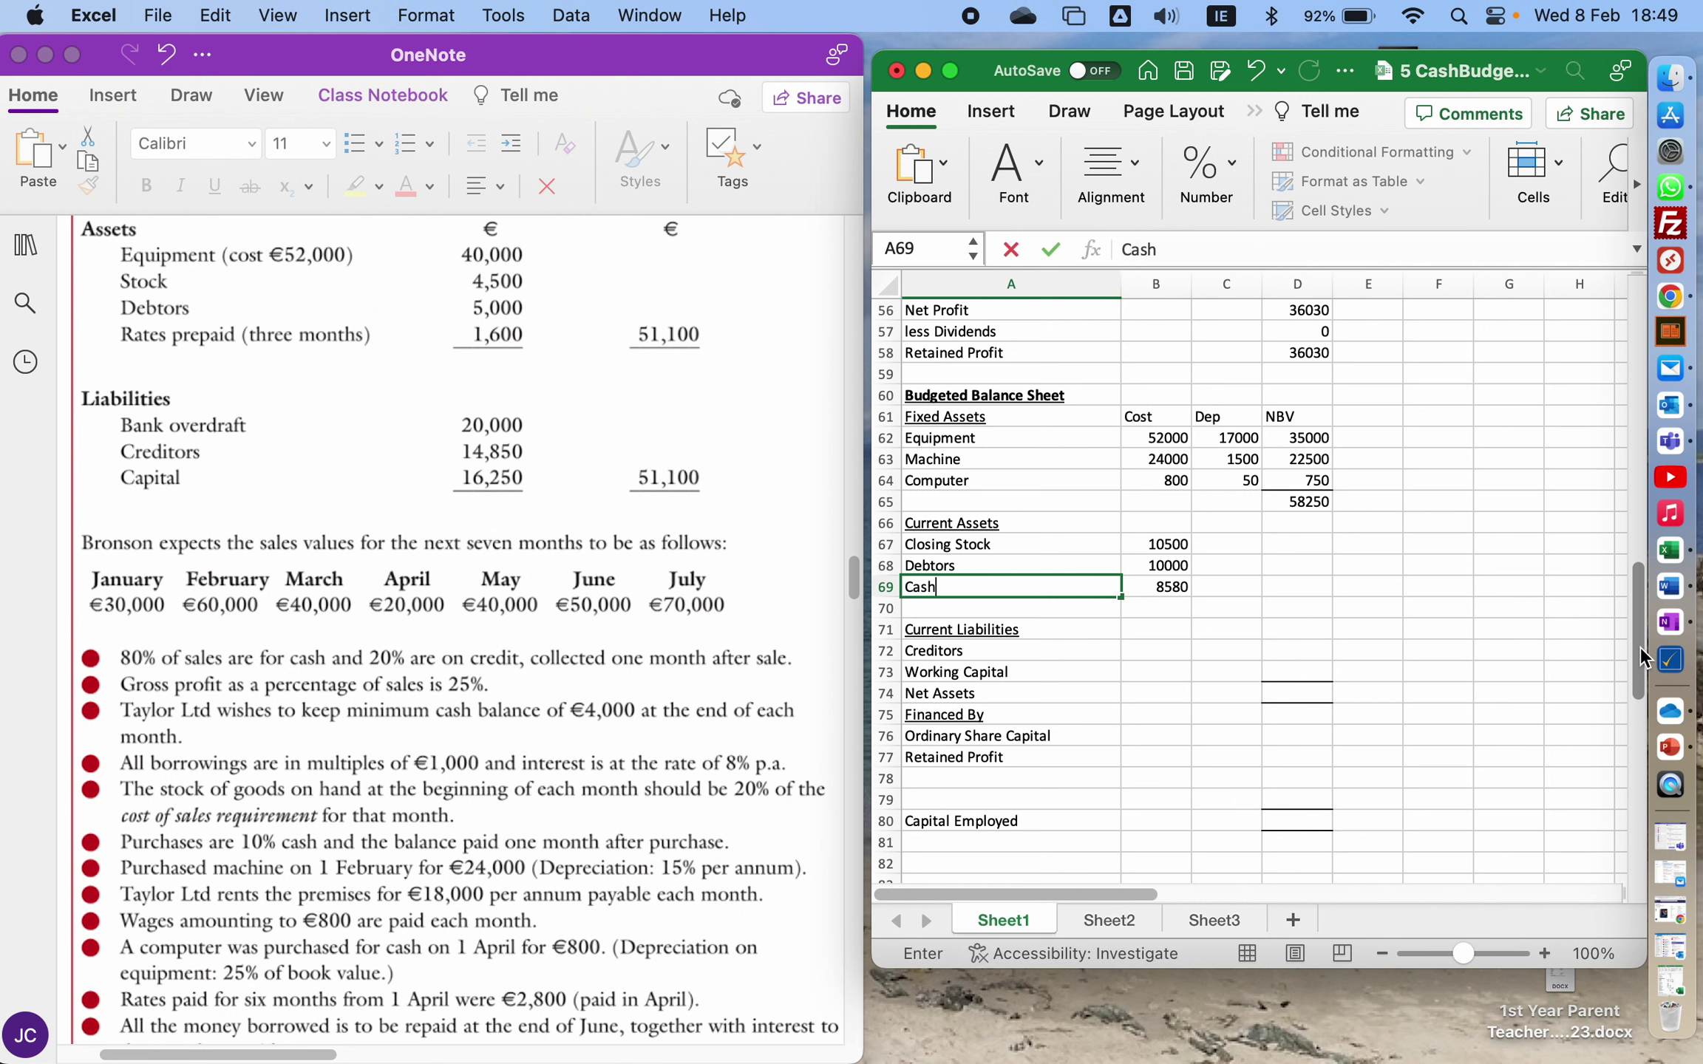
{"action": "key", "text": "Return"}
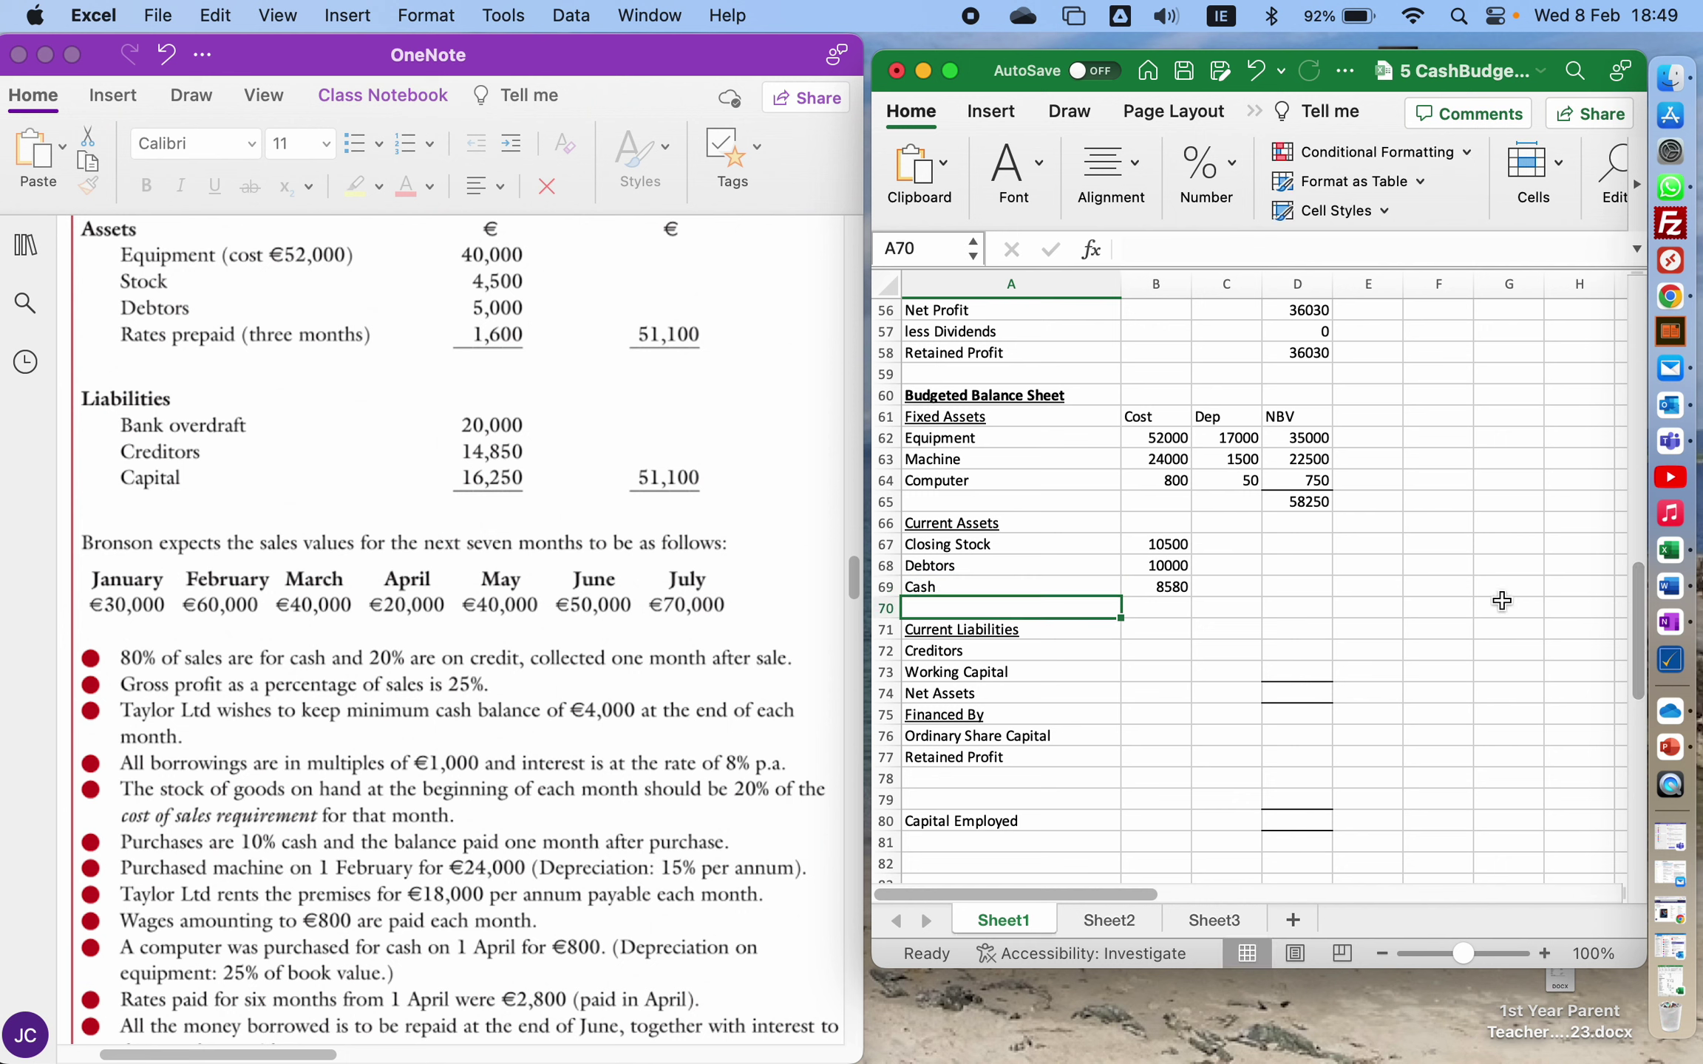
- Add a Rates Prepaid row whose formula based on 2800 gives 1400
{"action": "left_click_drag", "start_coordinate": [1640, 621], "coordinate": [1621, 544]}
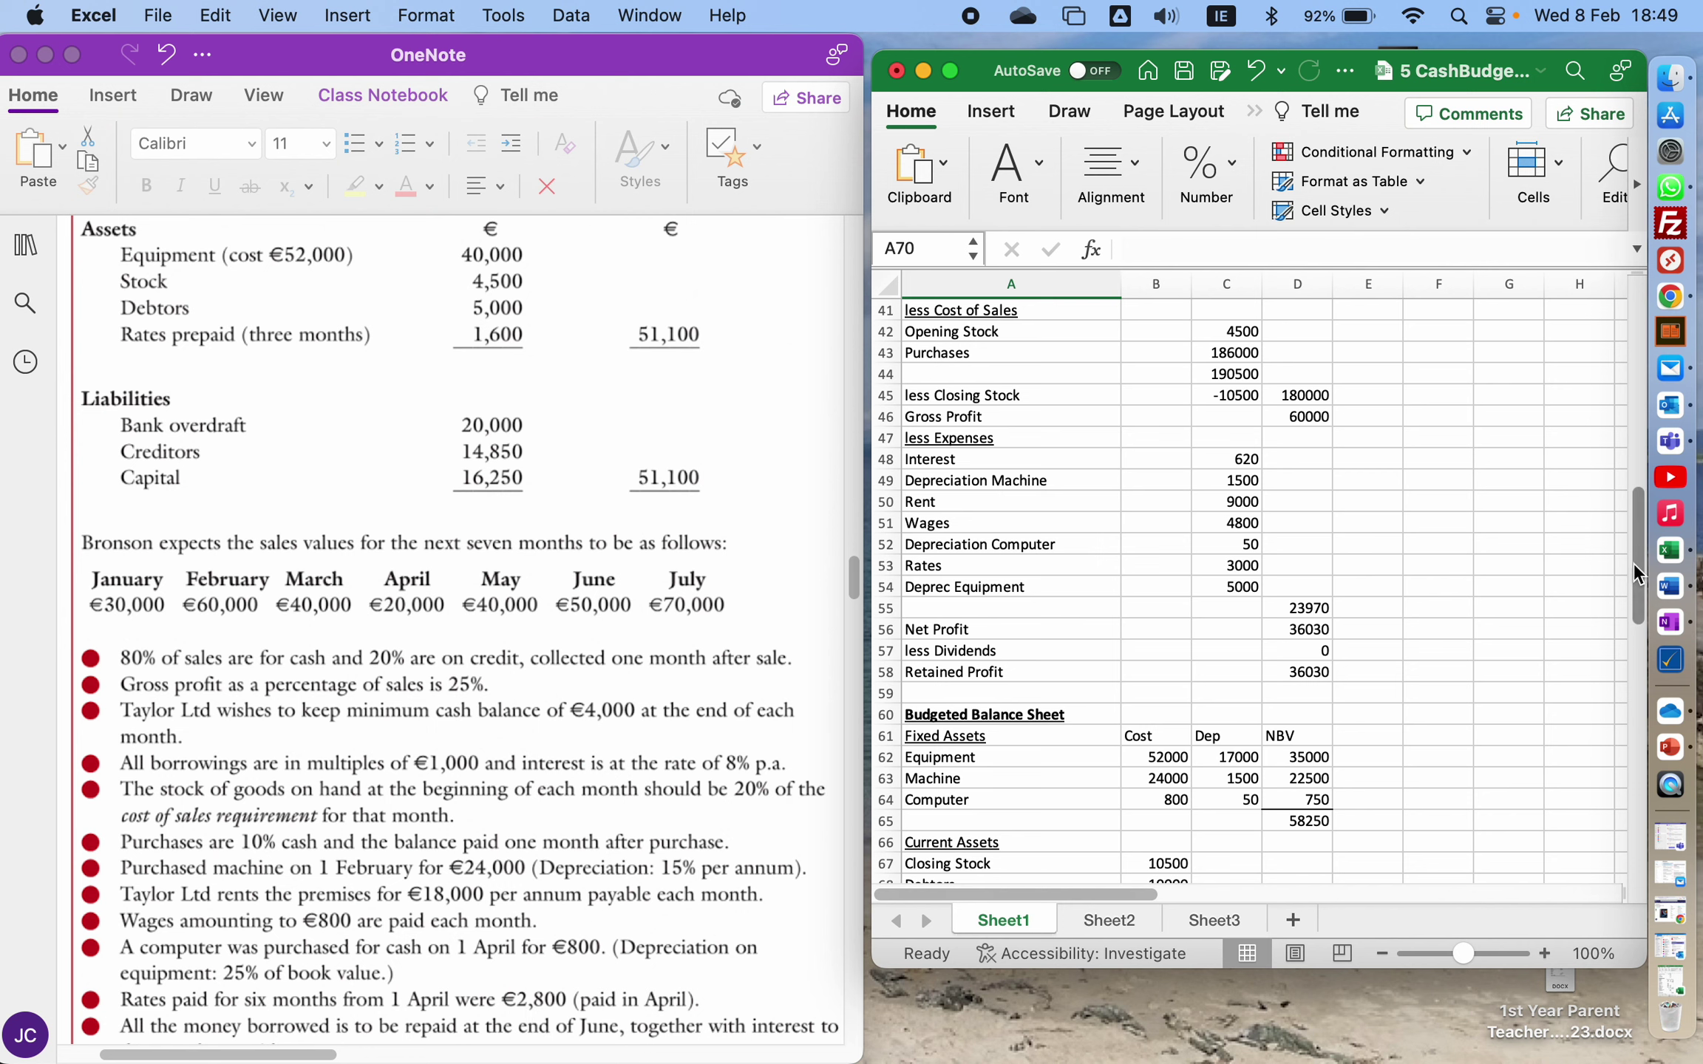
{"action": "left_click_drag", "start_coordinate": [1633, 563], "coordinate": [1635, 637]}
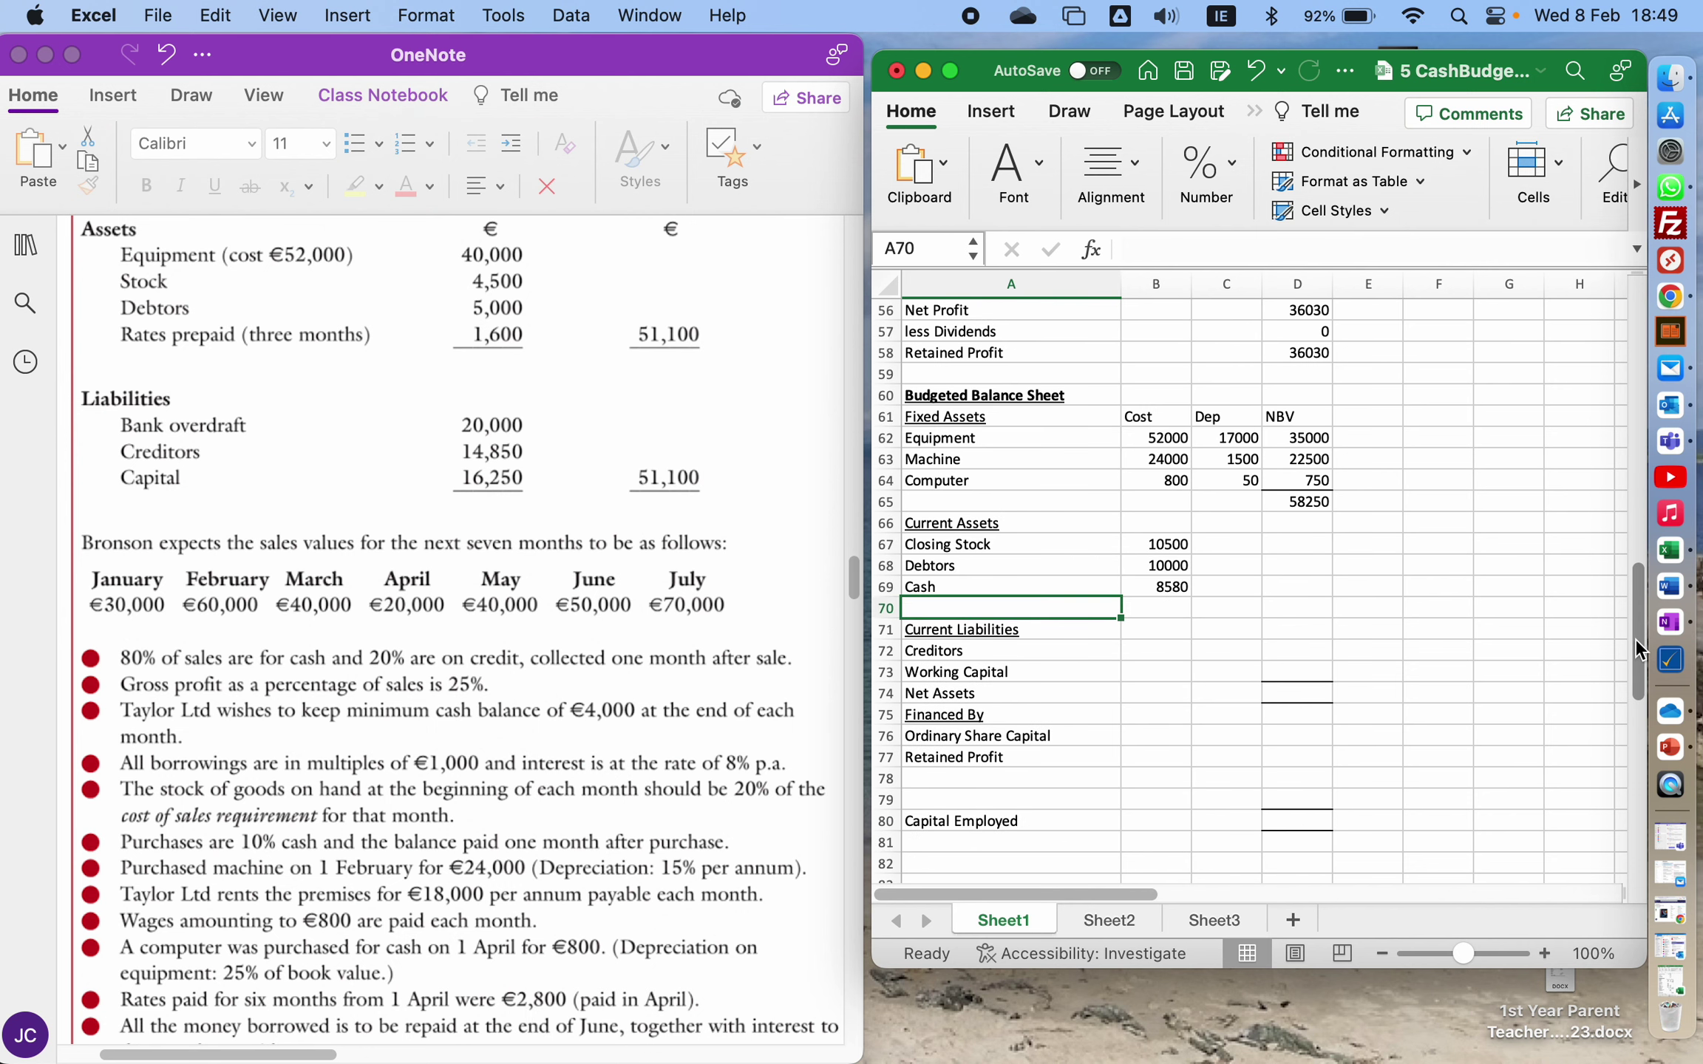
{"action": "type", "text": "R"}
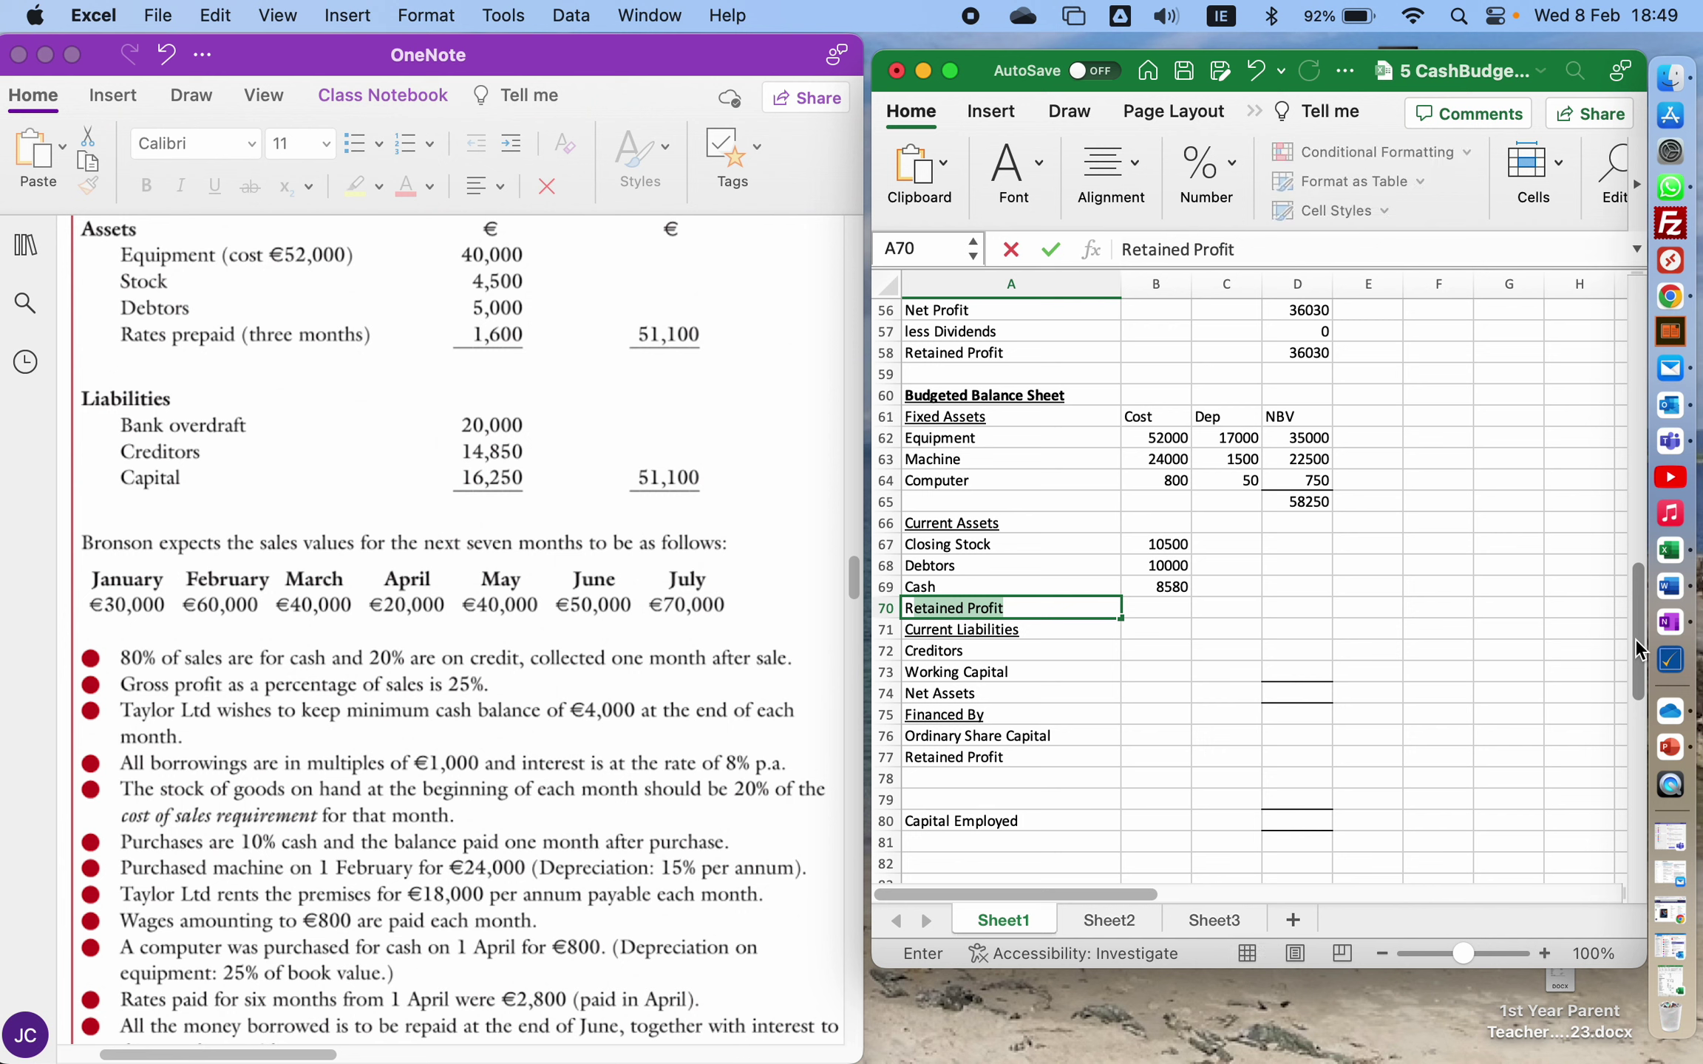
{"action": "type", "text": "ates Prep"}
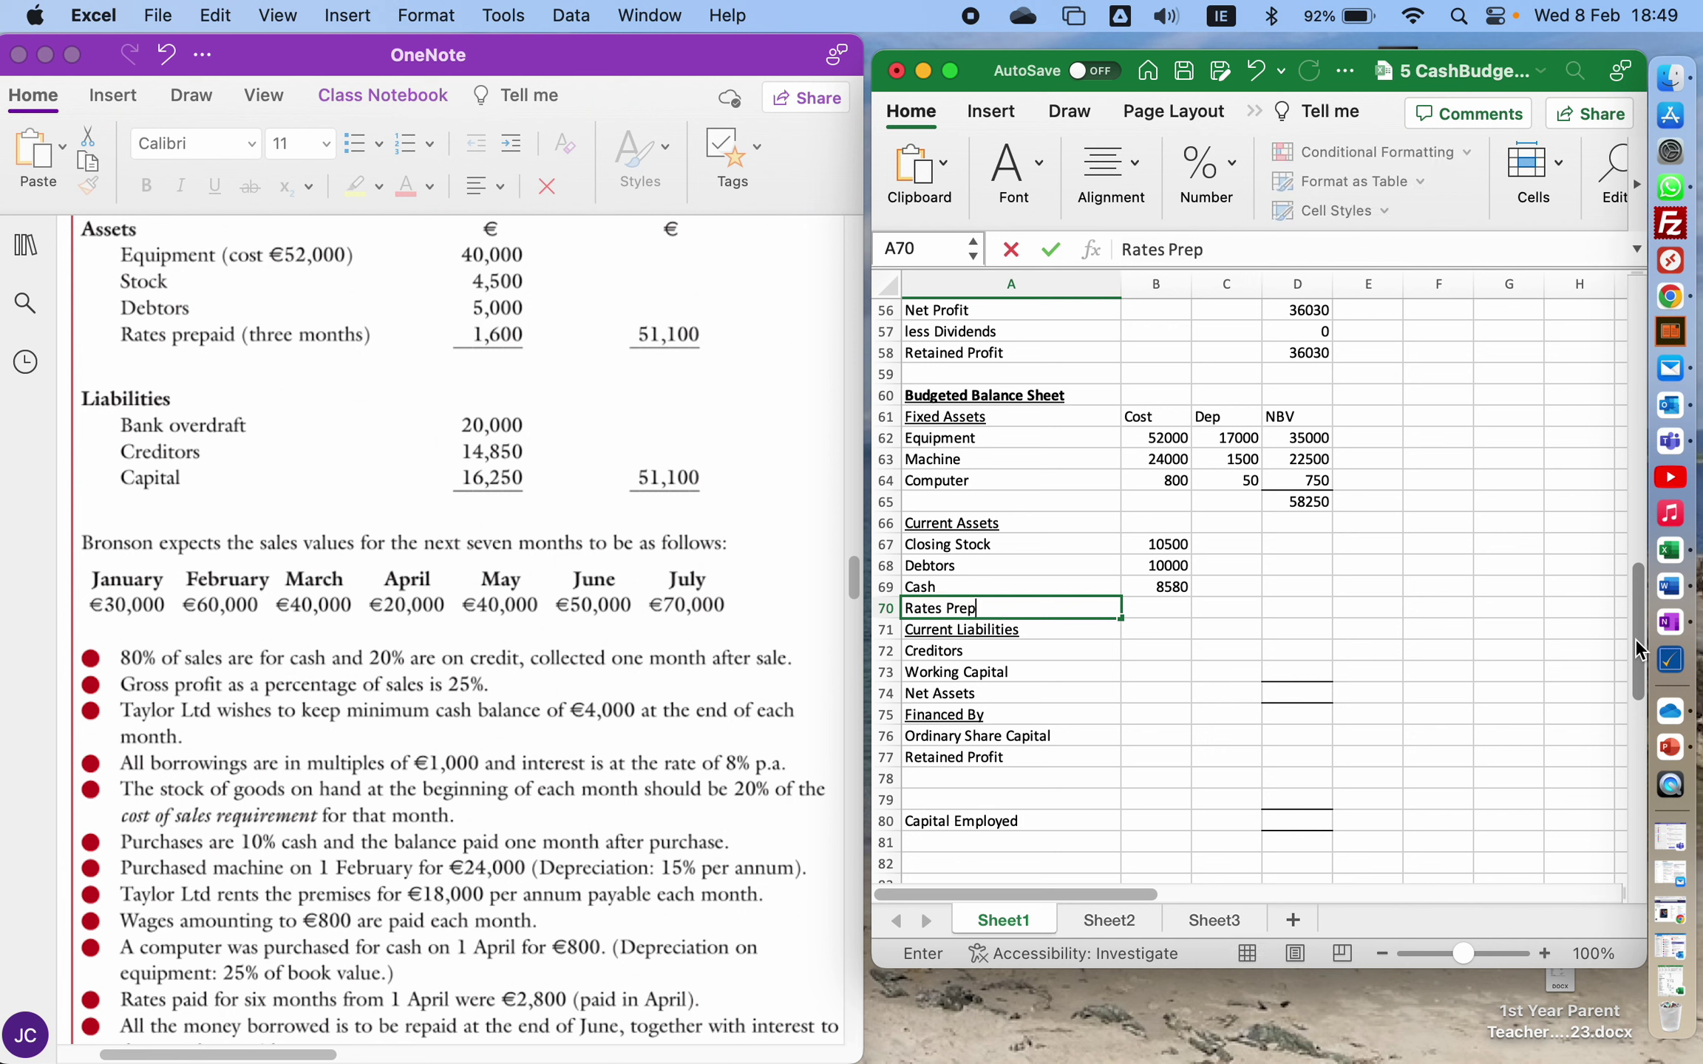
{"action": "type", "text": "aid"}
{"action": "key", "text": "BackSpace"}
{"action": "type", "text": "d"}
{"action": "key", "text": "Tab"}
{"action": "type", "text": "="}
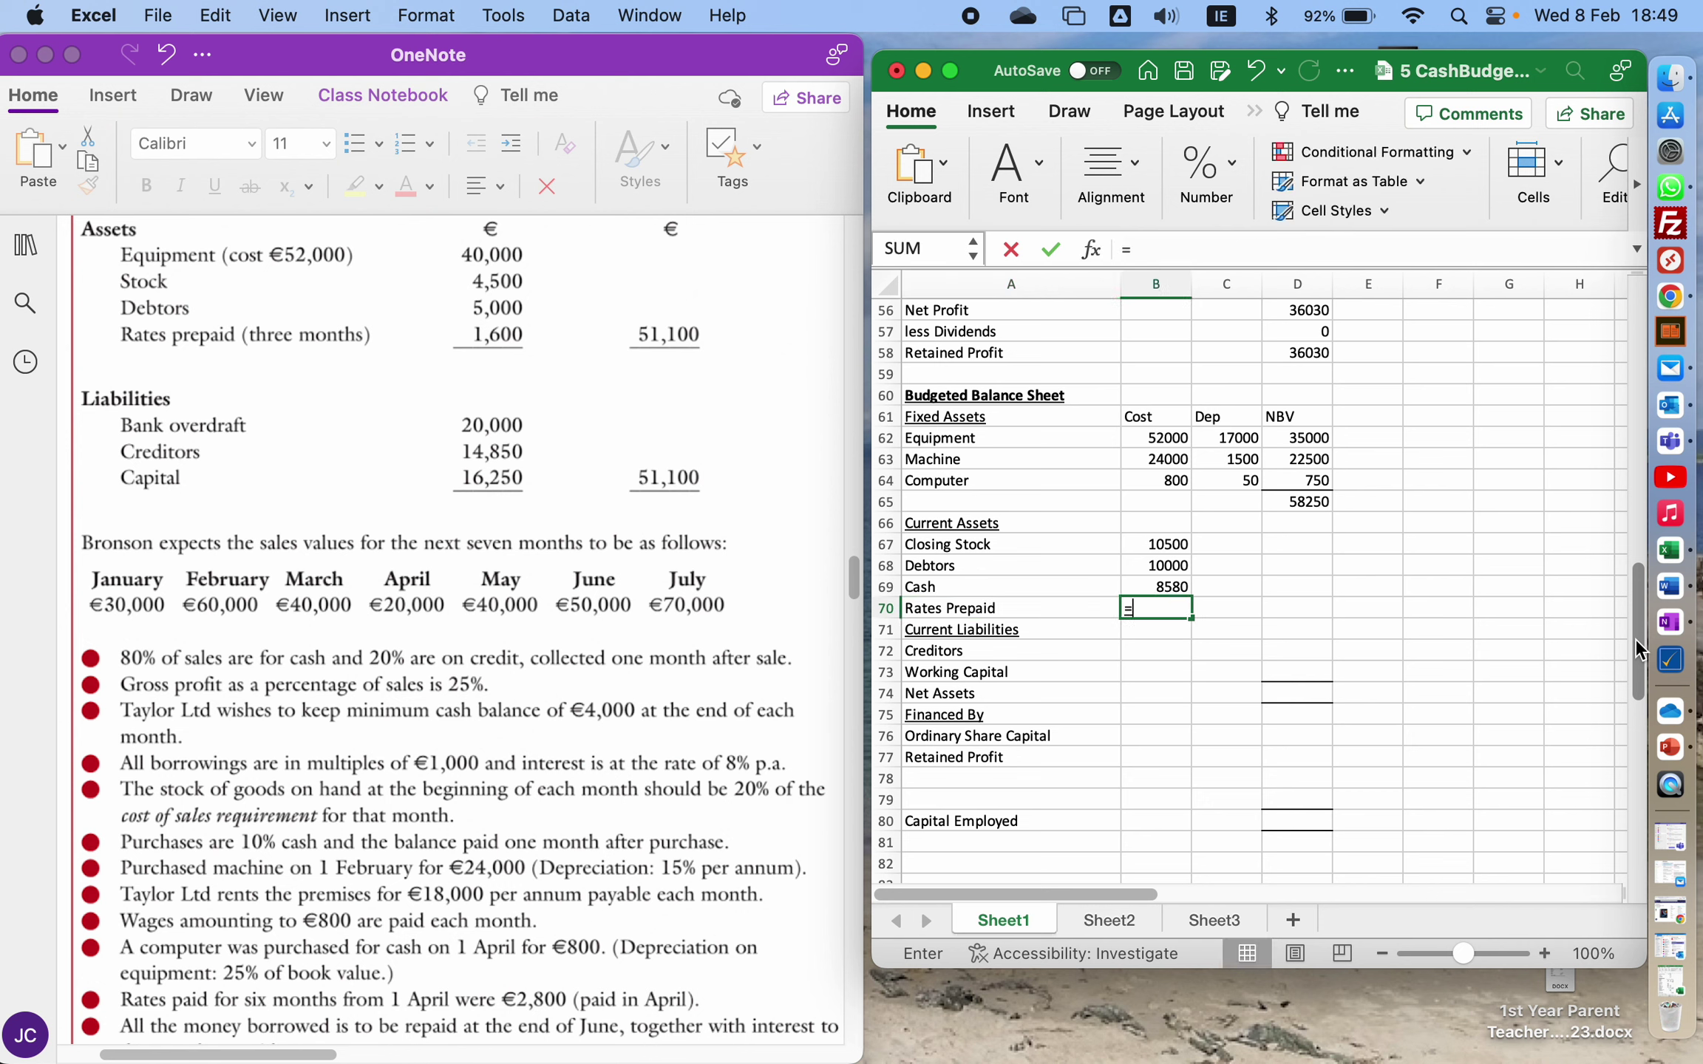
{"action": "type", "text": "2800"}
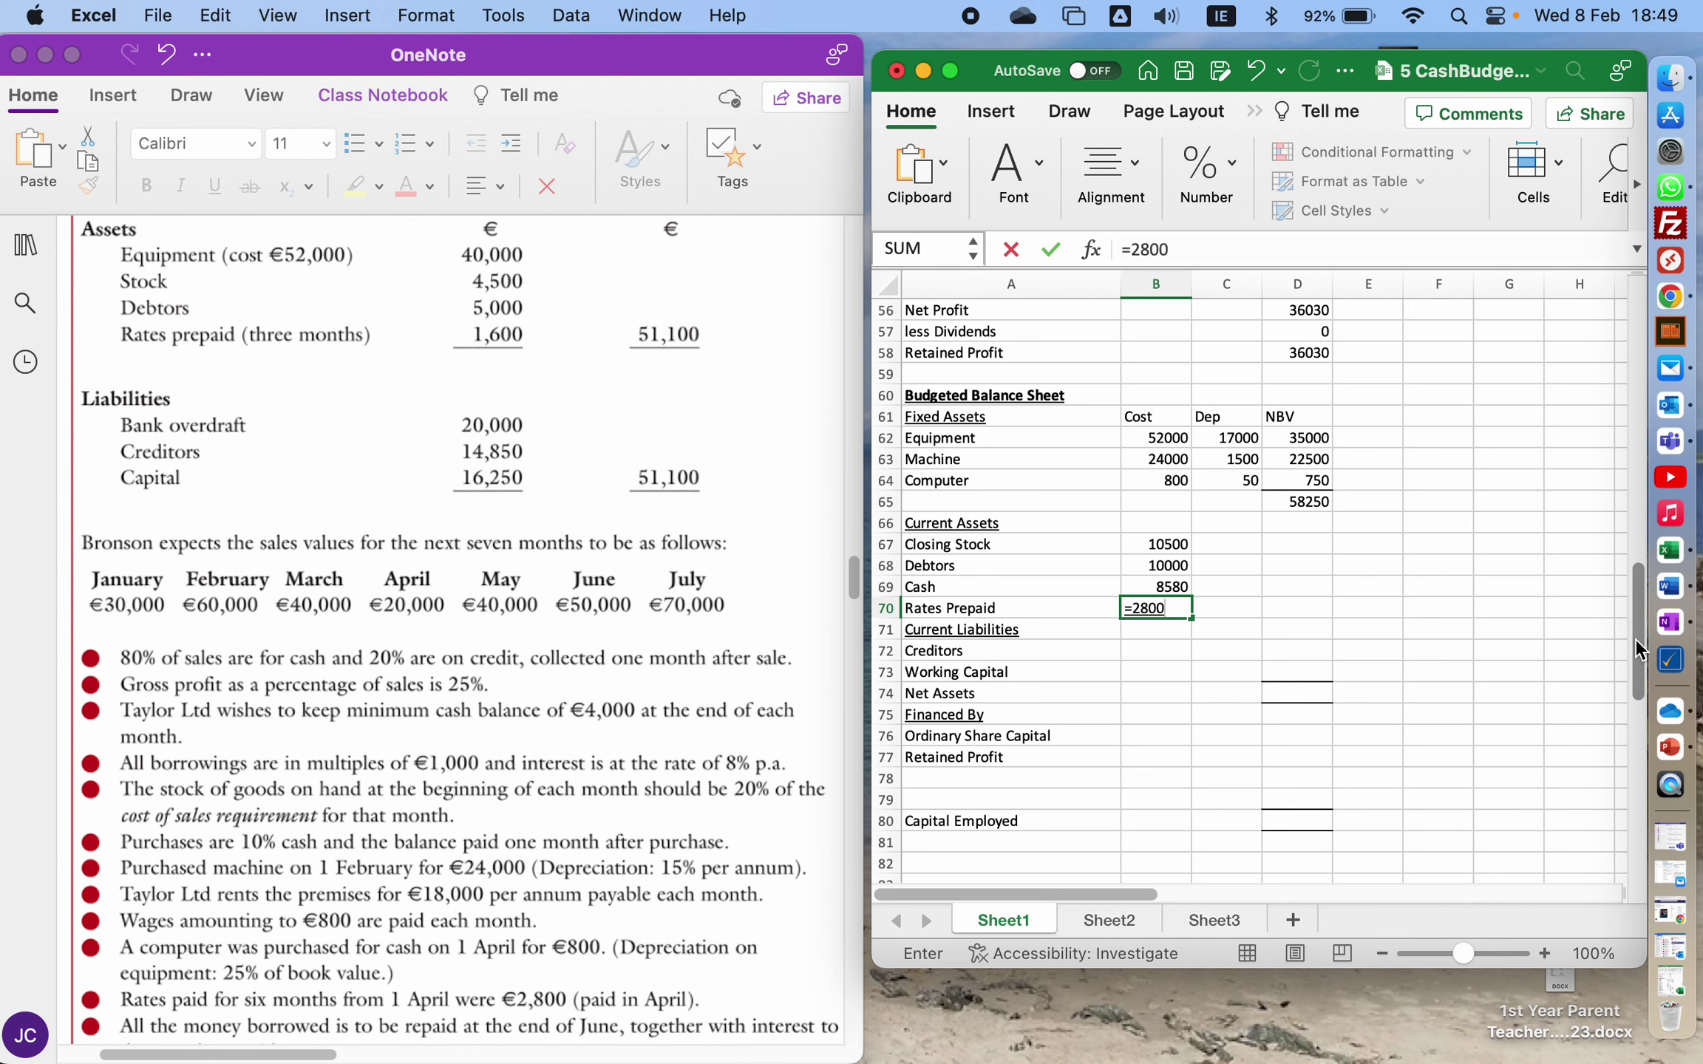
{"action": "type", "text": "*"}
{"action": "type", "text": "6"}
{"action": "key", "text": "Return"}
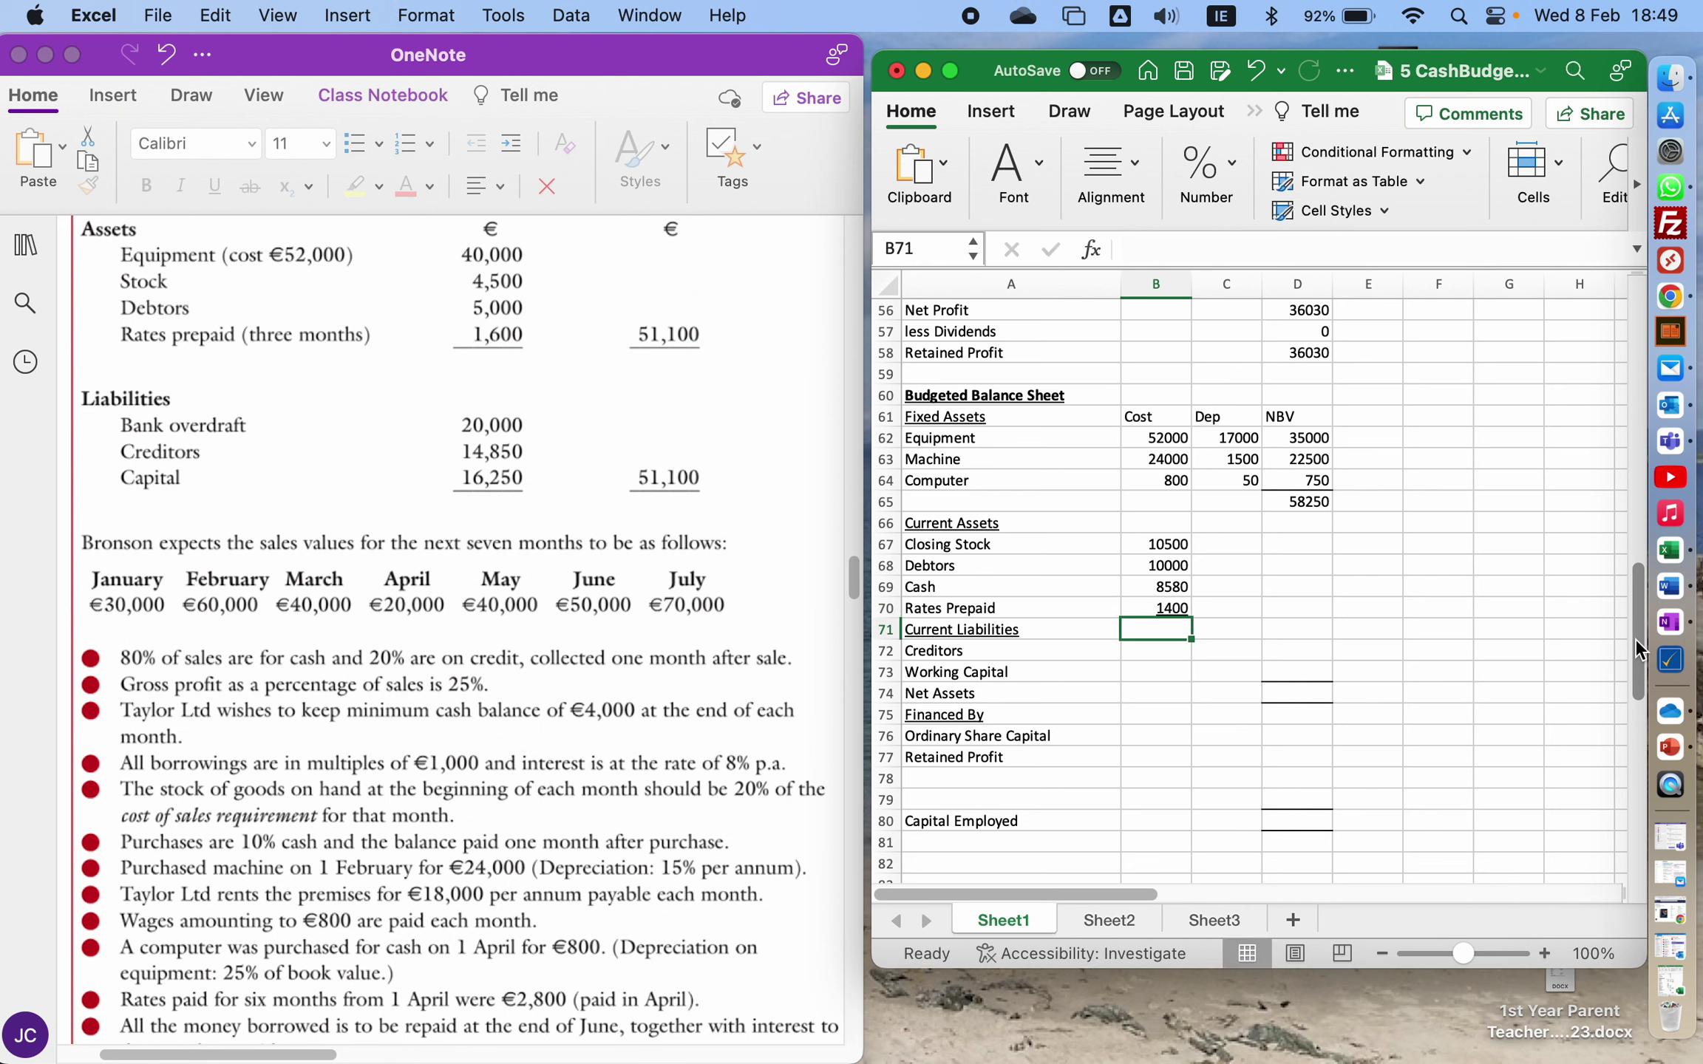
- Sum current assets B67:B70 in C70, giving 30480
{"action": "key", "text": "Right"}
{"action": "key", "text": "Up"}
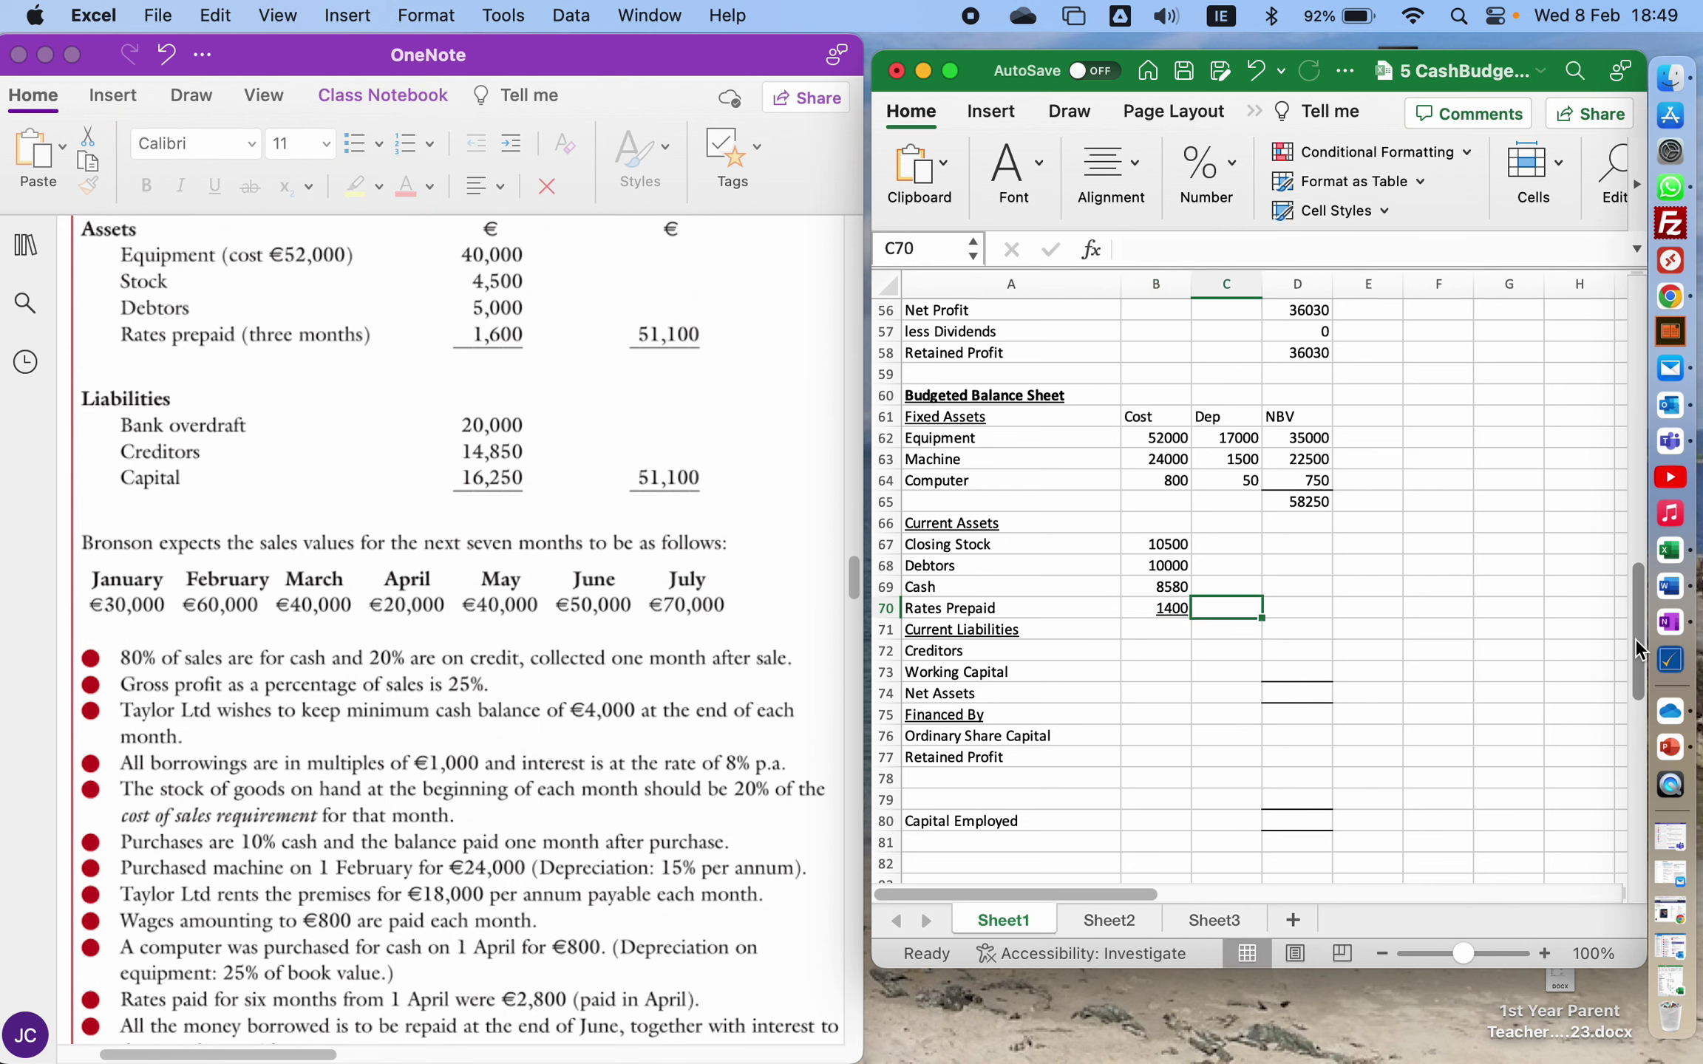
{"action": "type", "text": "=sum("}
{"action": "key", "text": "Left"}
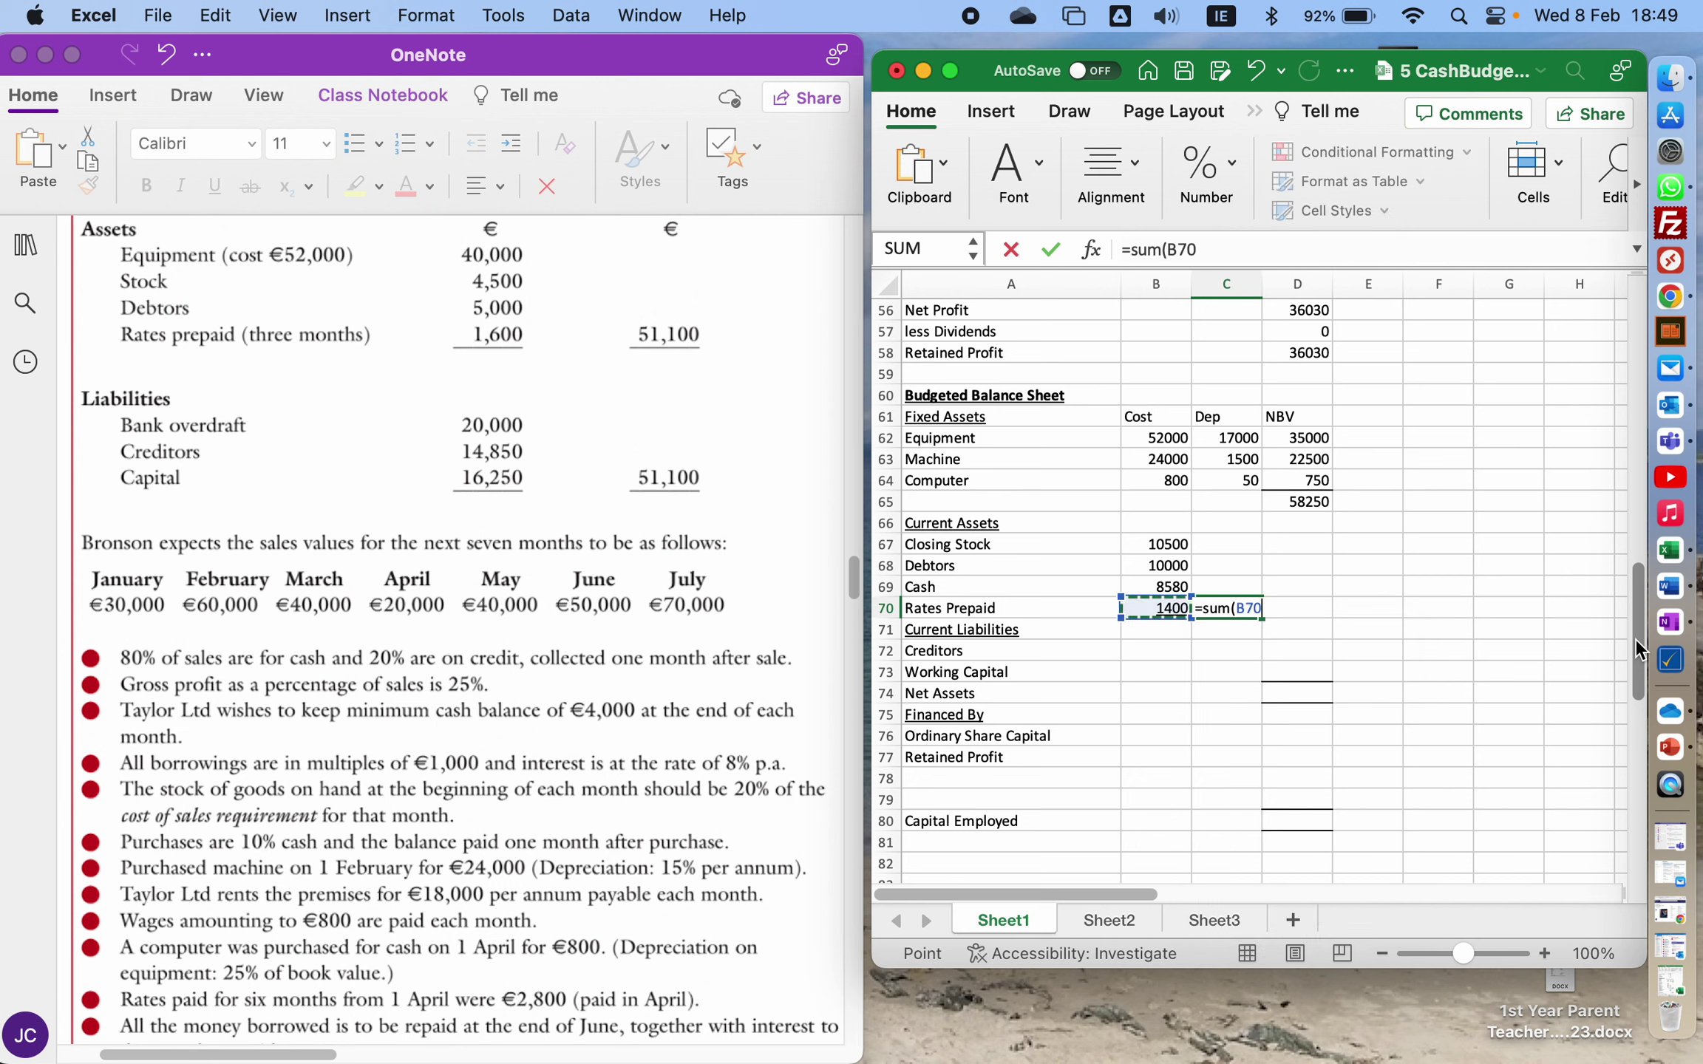
{"action": "key", "text": "Up"}
{"action": "key", "text": "Up"}
{"action": "key", "text": "Up"}
{"action": "key", "text": "shift+Down"}
{"action": "key", "text": "shift+Down"}
{"action": "key", "text": "shift+Down"}
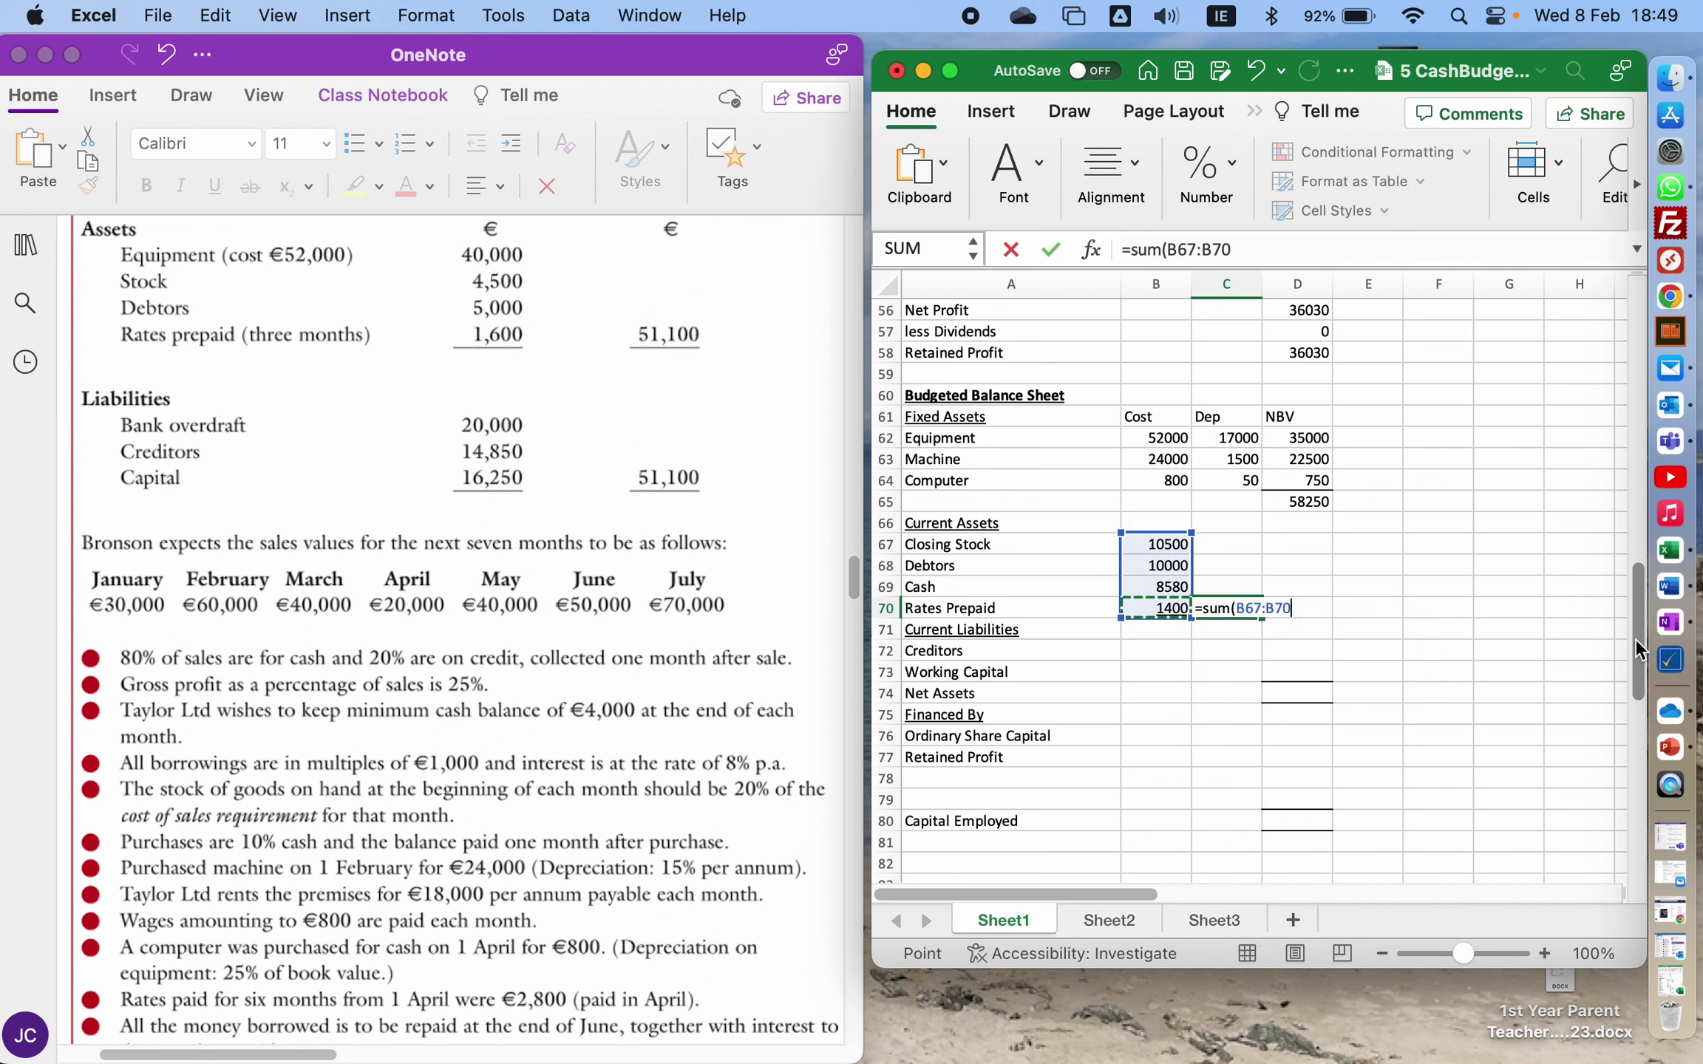
{"action": "key", "text": "Return"}
- Check the cash budget's creditors figure and enter 36450 in C72
{"action": "key", "text": "Down"}
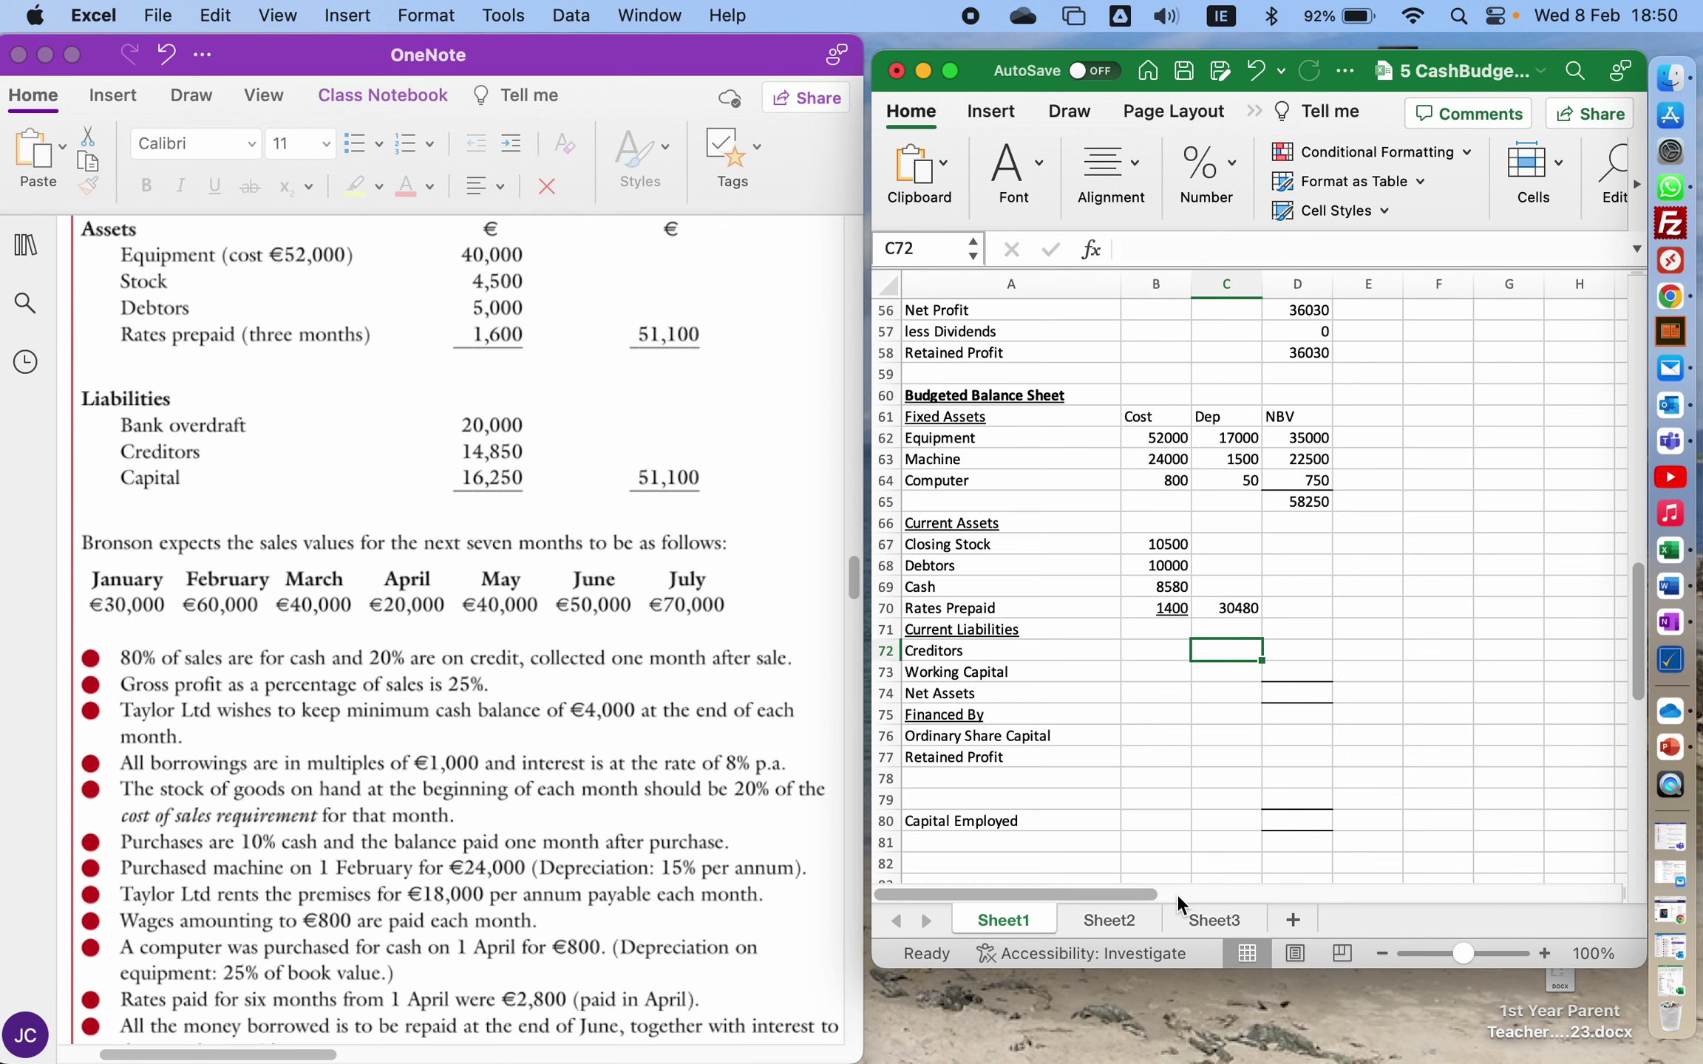
{"action": "left_click_drag", "start_coordinate": [1634, 675], "coordinate": [1601, 424]}
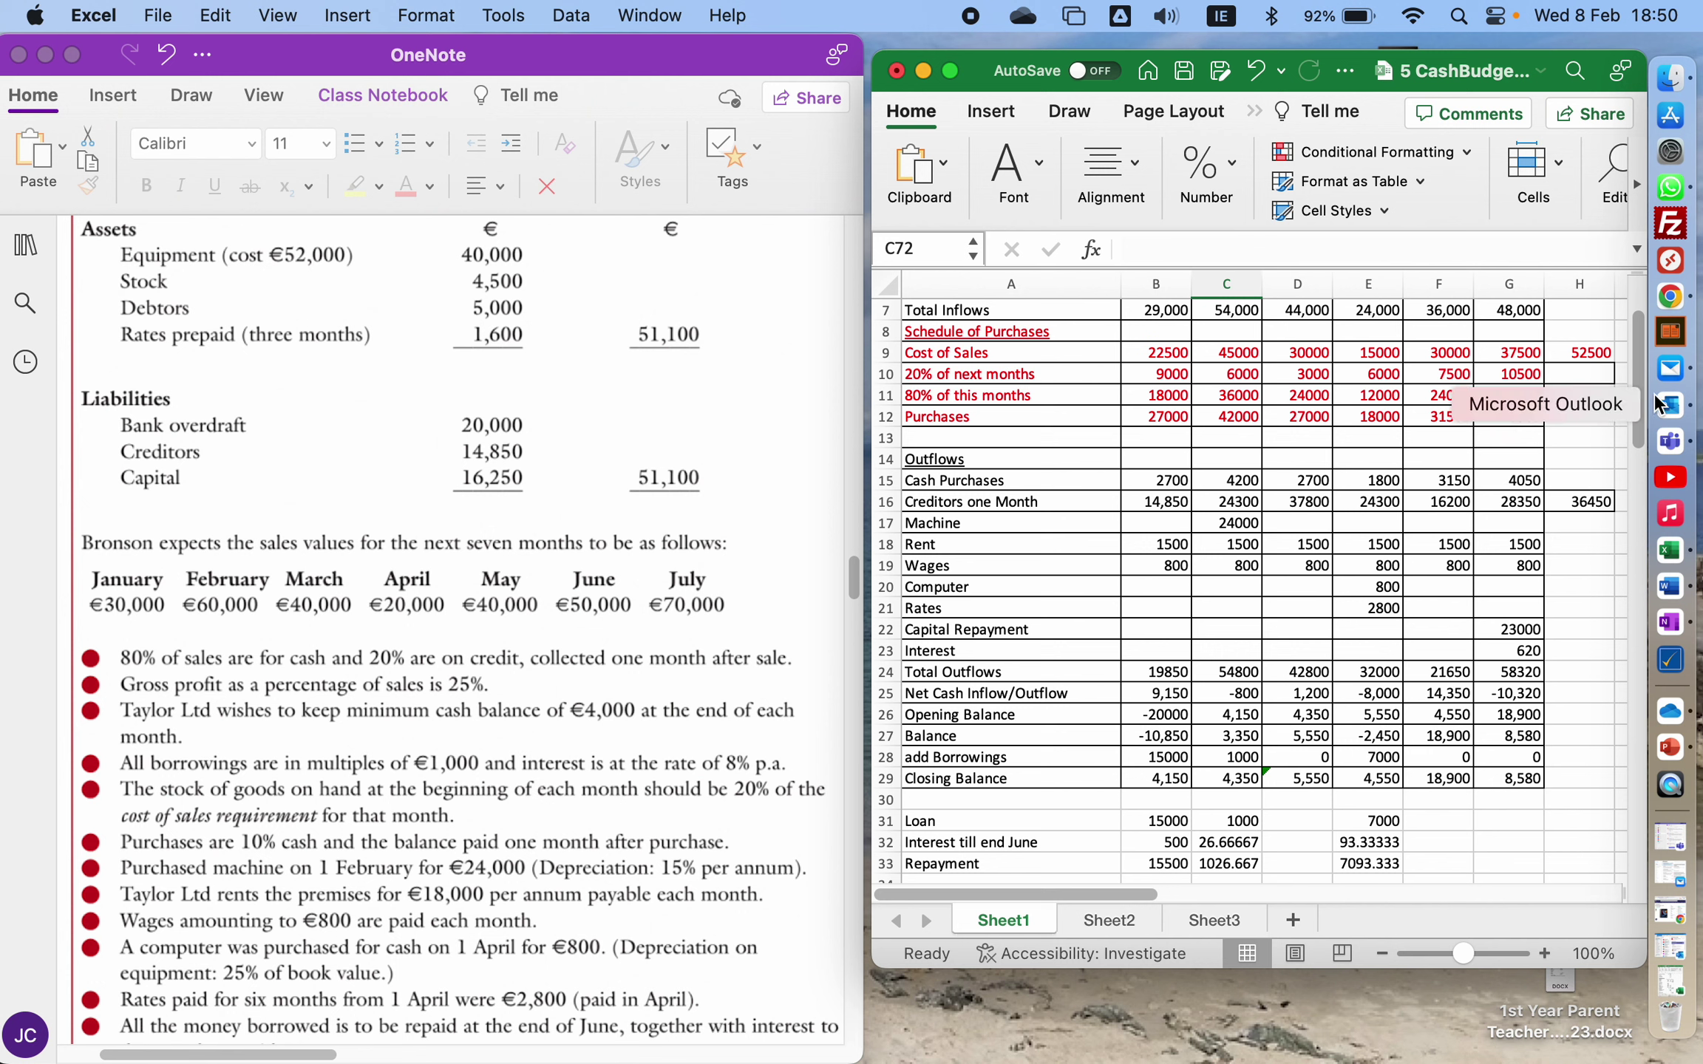
{"action": "left_click_drag", "start_coordinate": [1638, 387], "coordinate": [1626, 647]}
{"action": "type", "text": "3"}
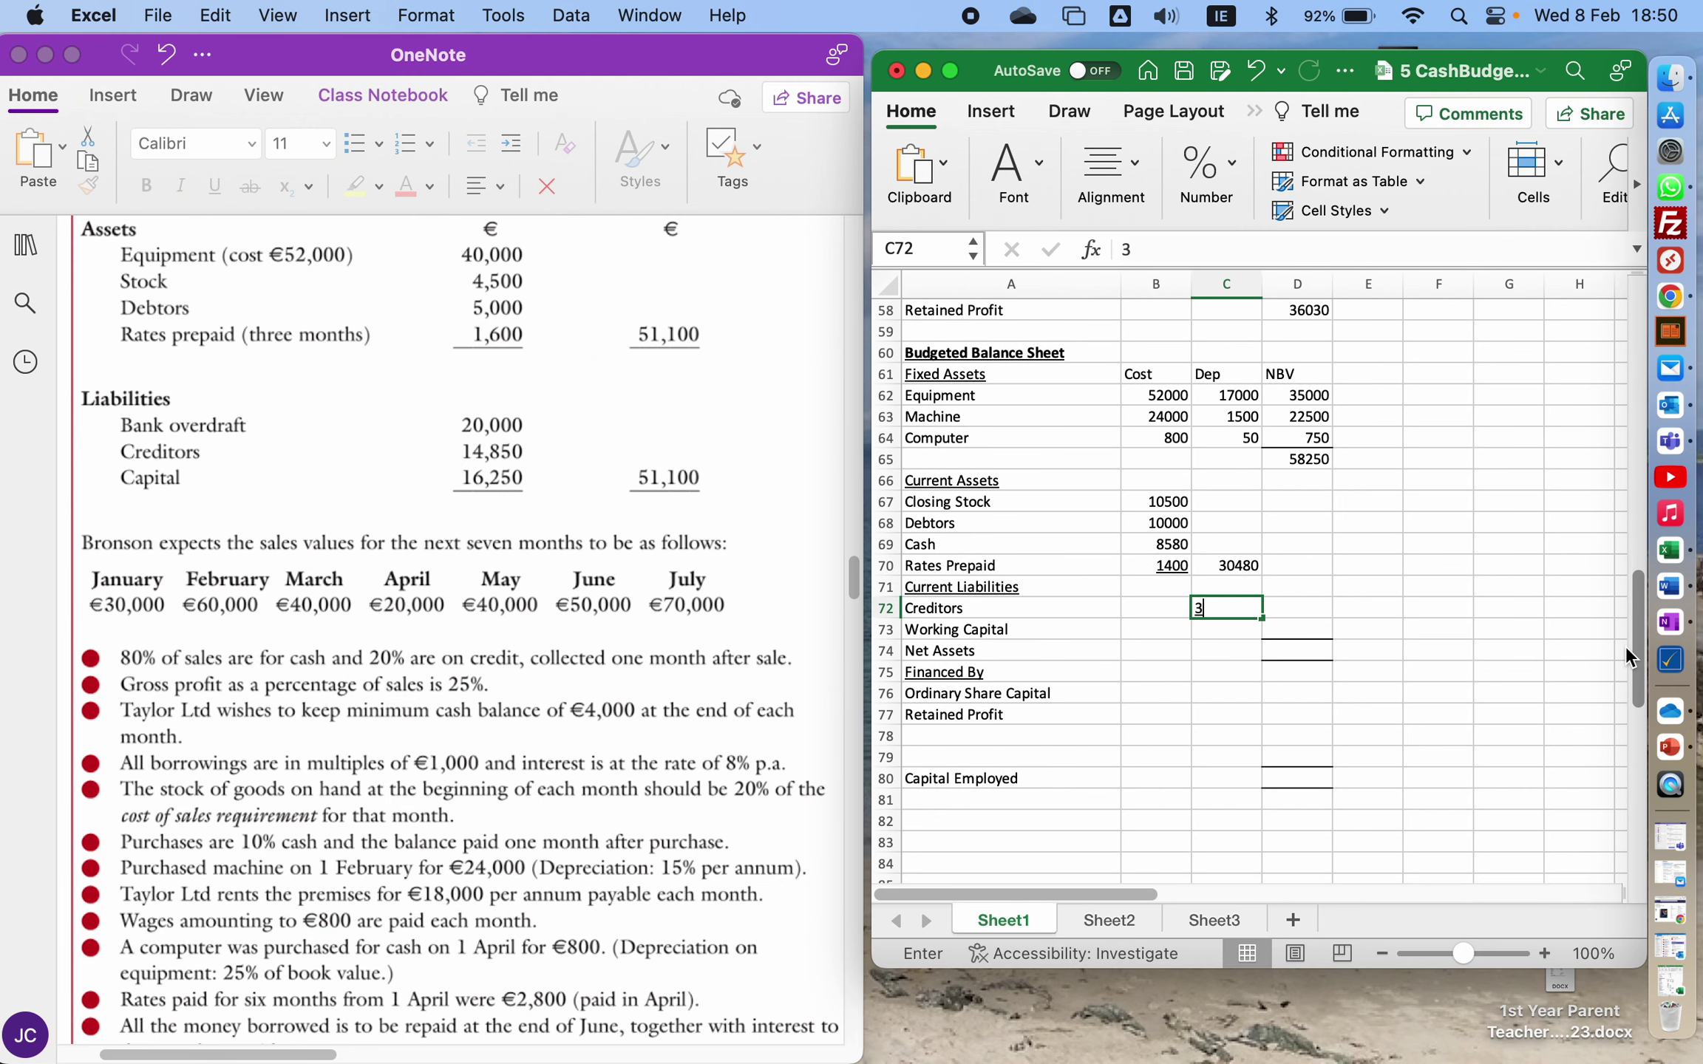
{"action": "type", "text": "6450"}
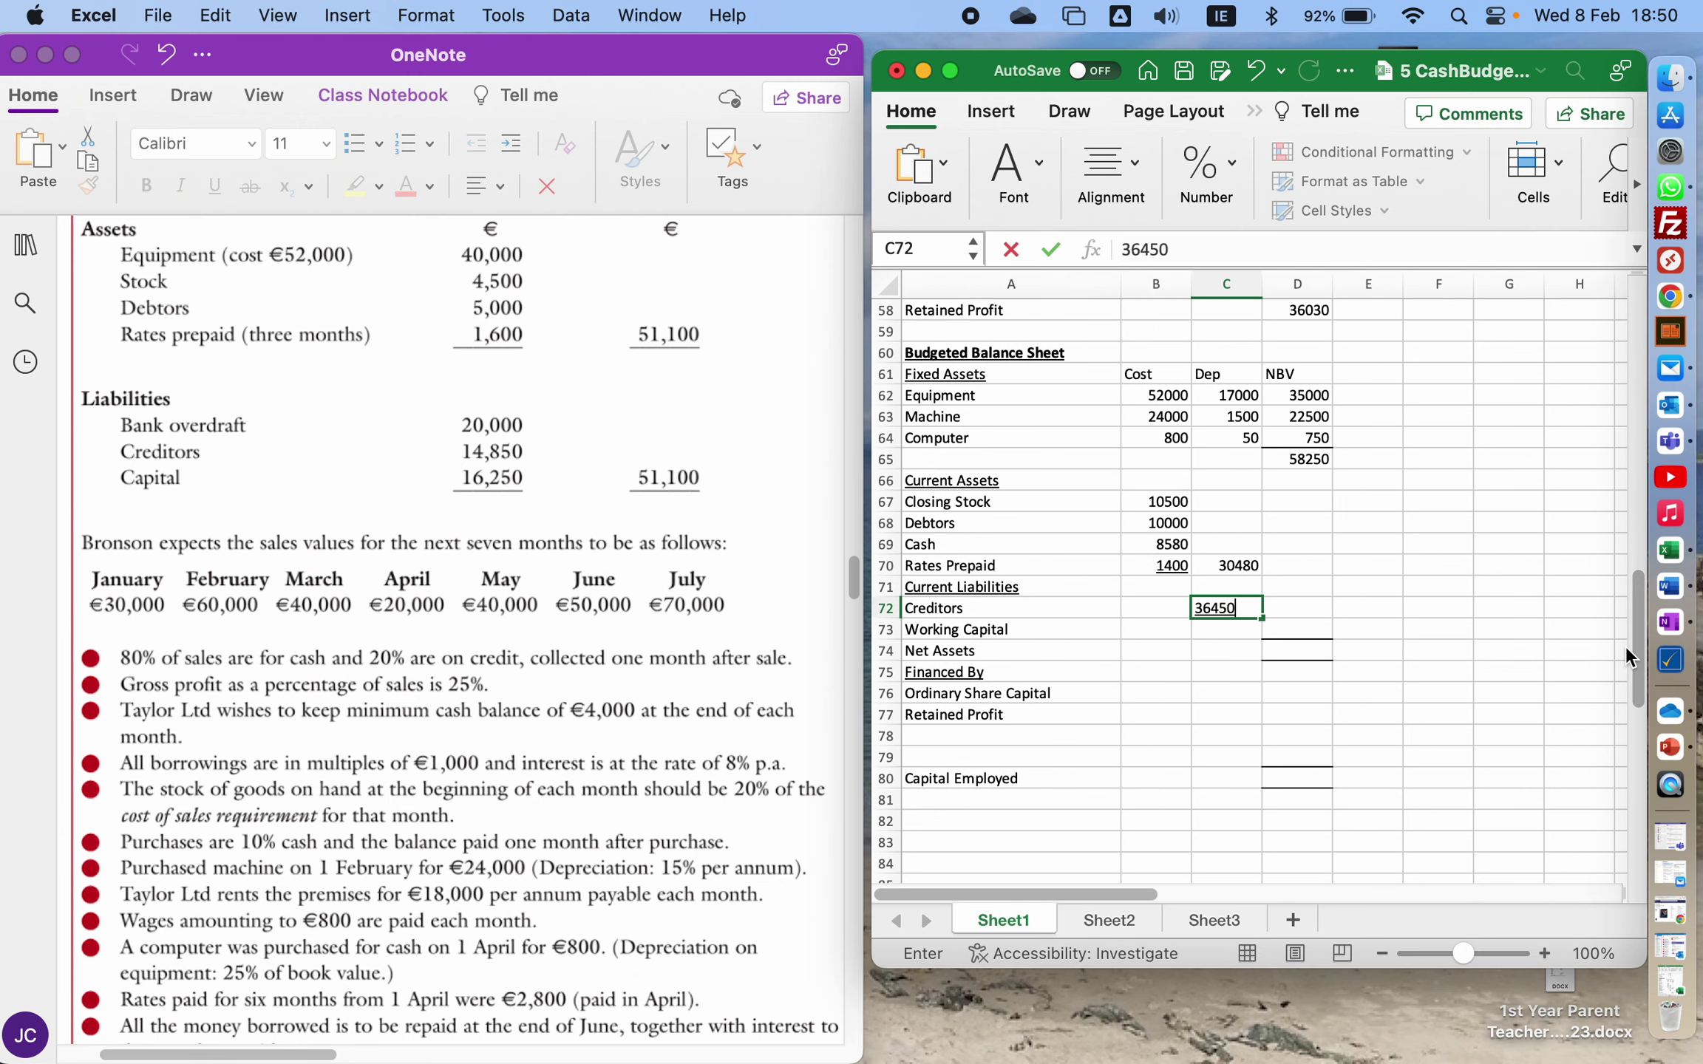
{"action": "key", "text": "Return"}
{"action": "key", "text": "Up"}
{"action": "key", "text": "Left"}
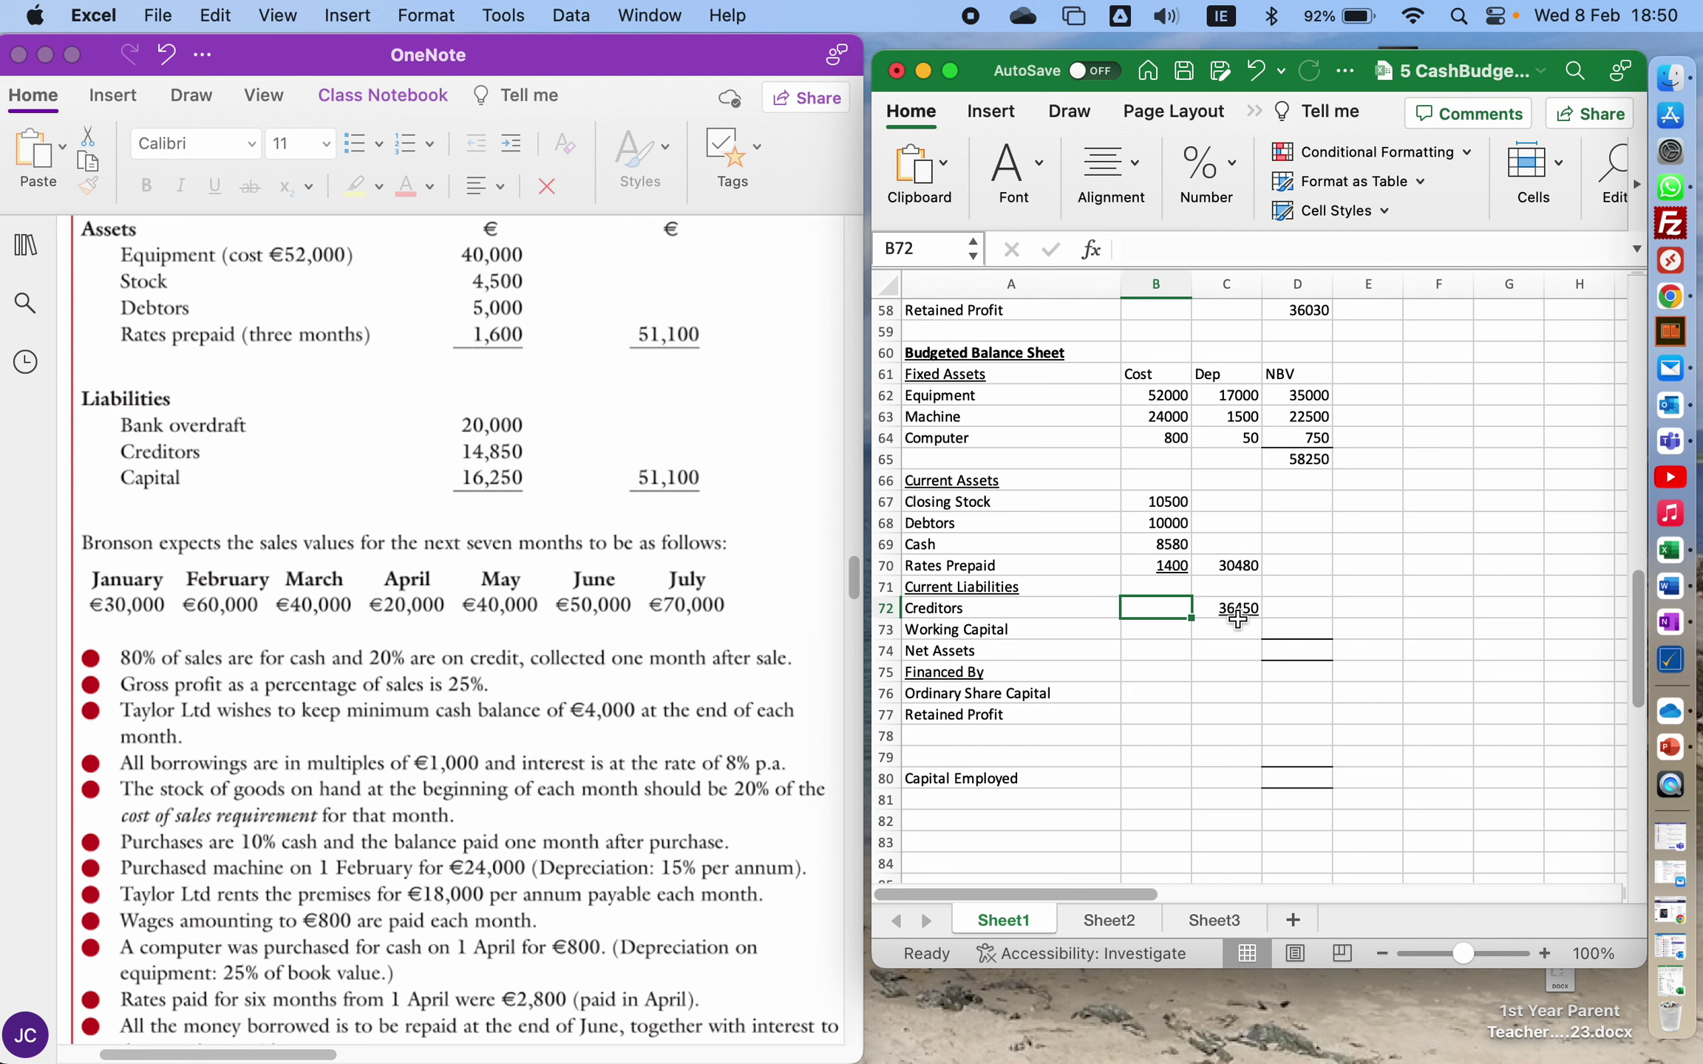
- Calculate working capital in D73 as =C70-C72, giving -5970
{"action": "key", "text": "Right"}
{"action": "key", "text": "Right"}
{"action": "key", "text": "Down"}
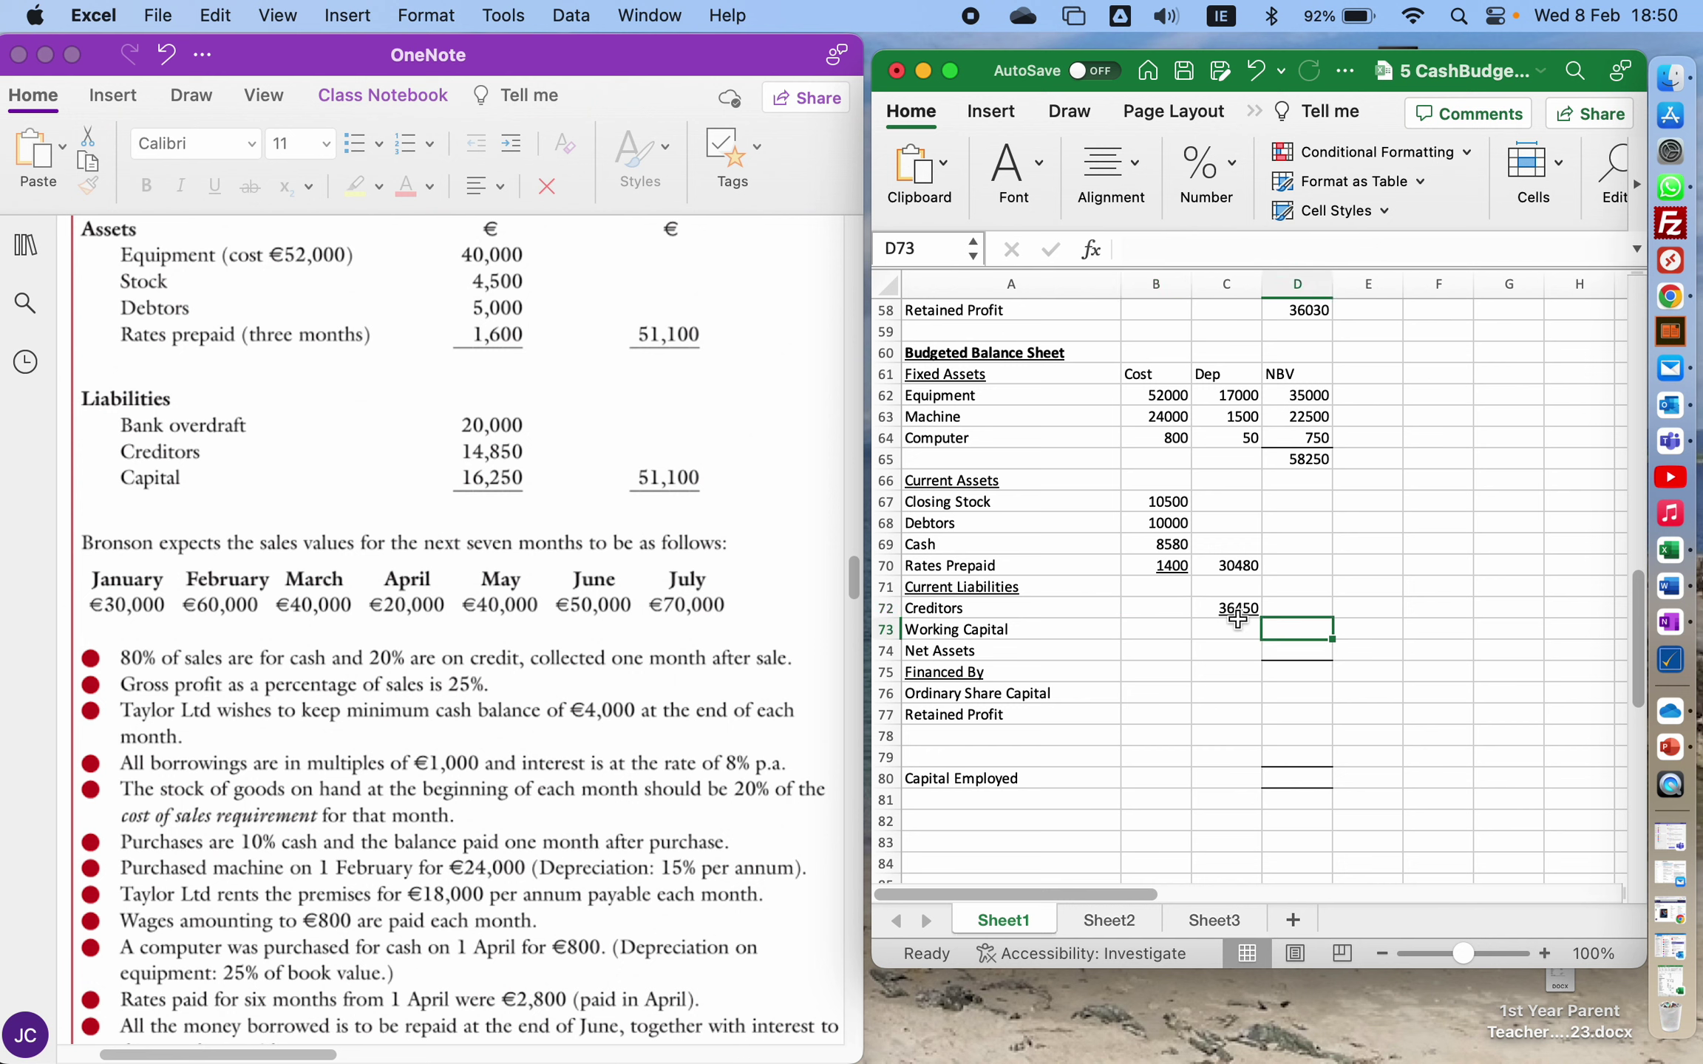
{"action": "type", "text": "="}
{"action": "key", "text": "Left"}
{"action": "key", "text": "Up"}
{"action": "key", "text": "Up"}
{"action": "key", "text": "Up"}
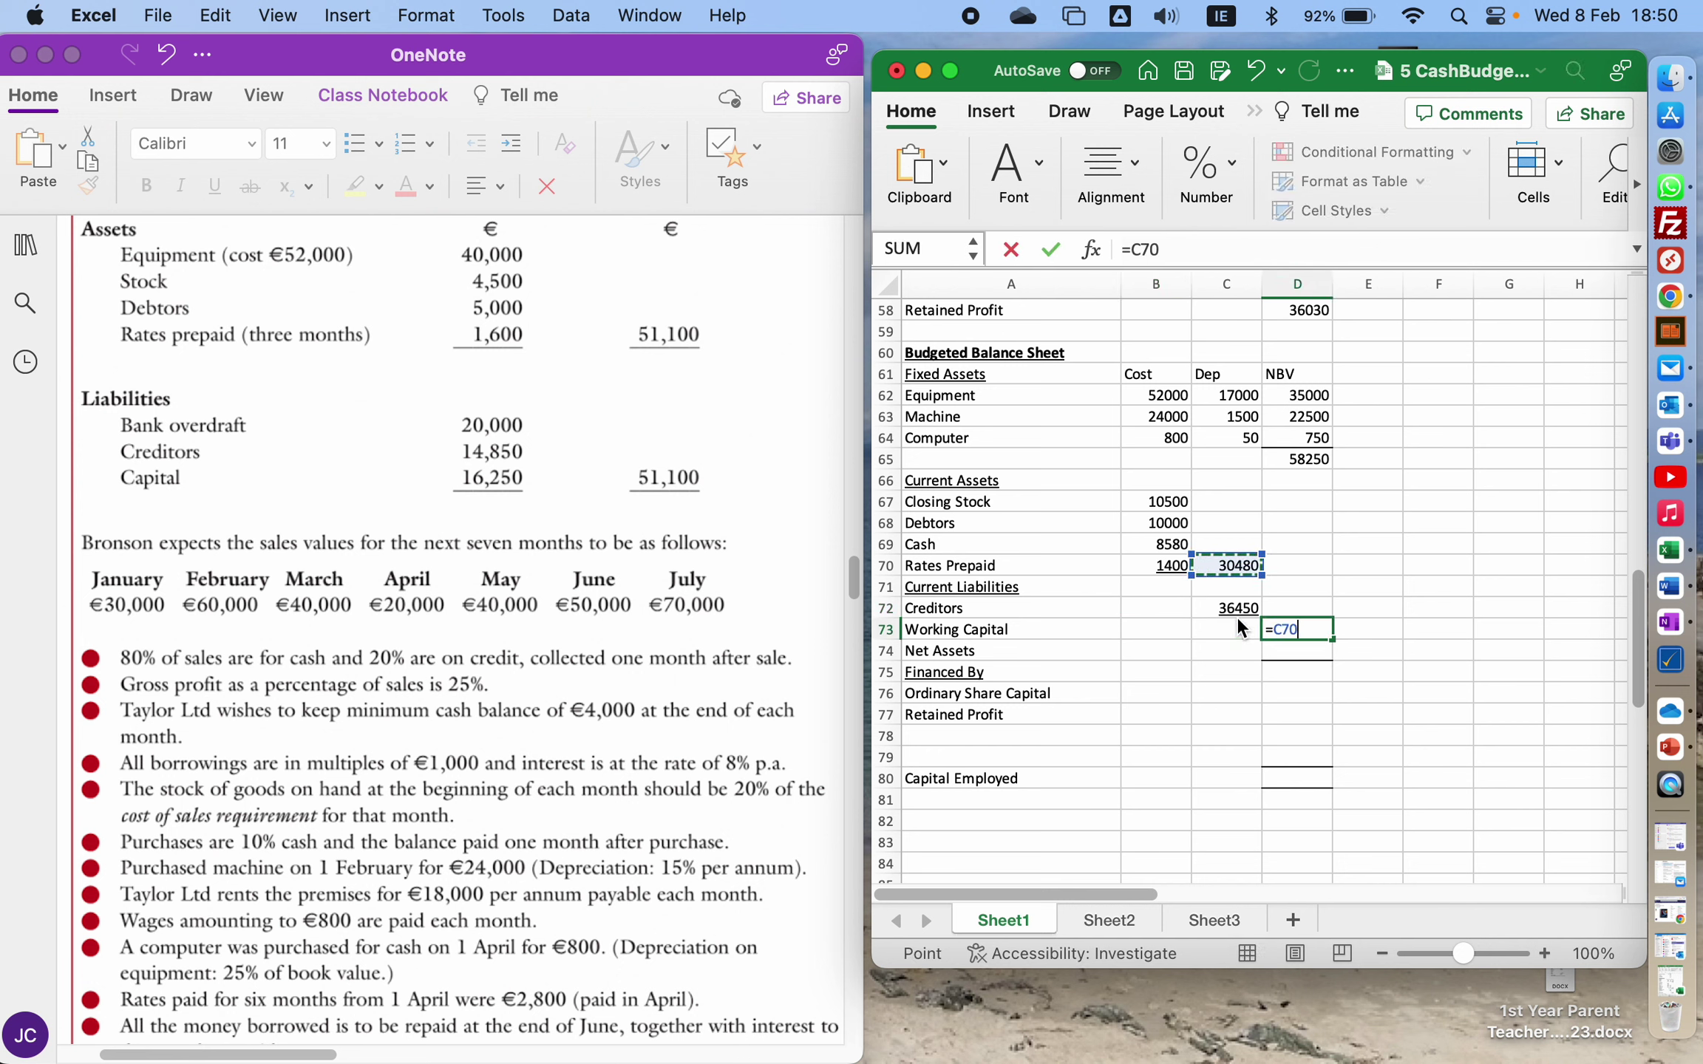
{"action": "type", "text": "-"}
{"action": "key", "text": "Left"}
{"action": "key", "text": "Up"}
{"action": "key", "text": "Return"}
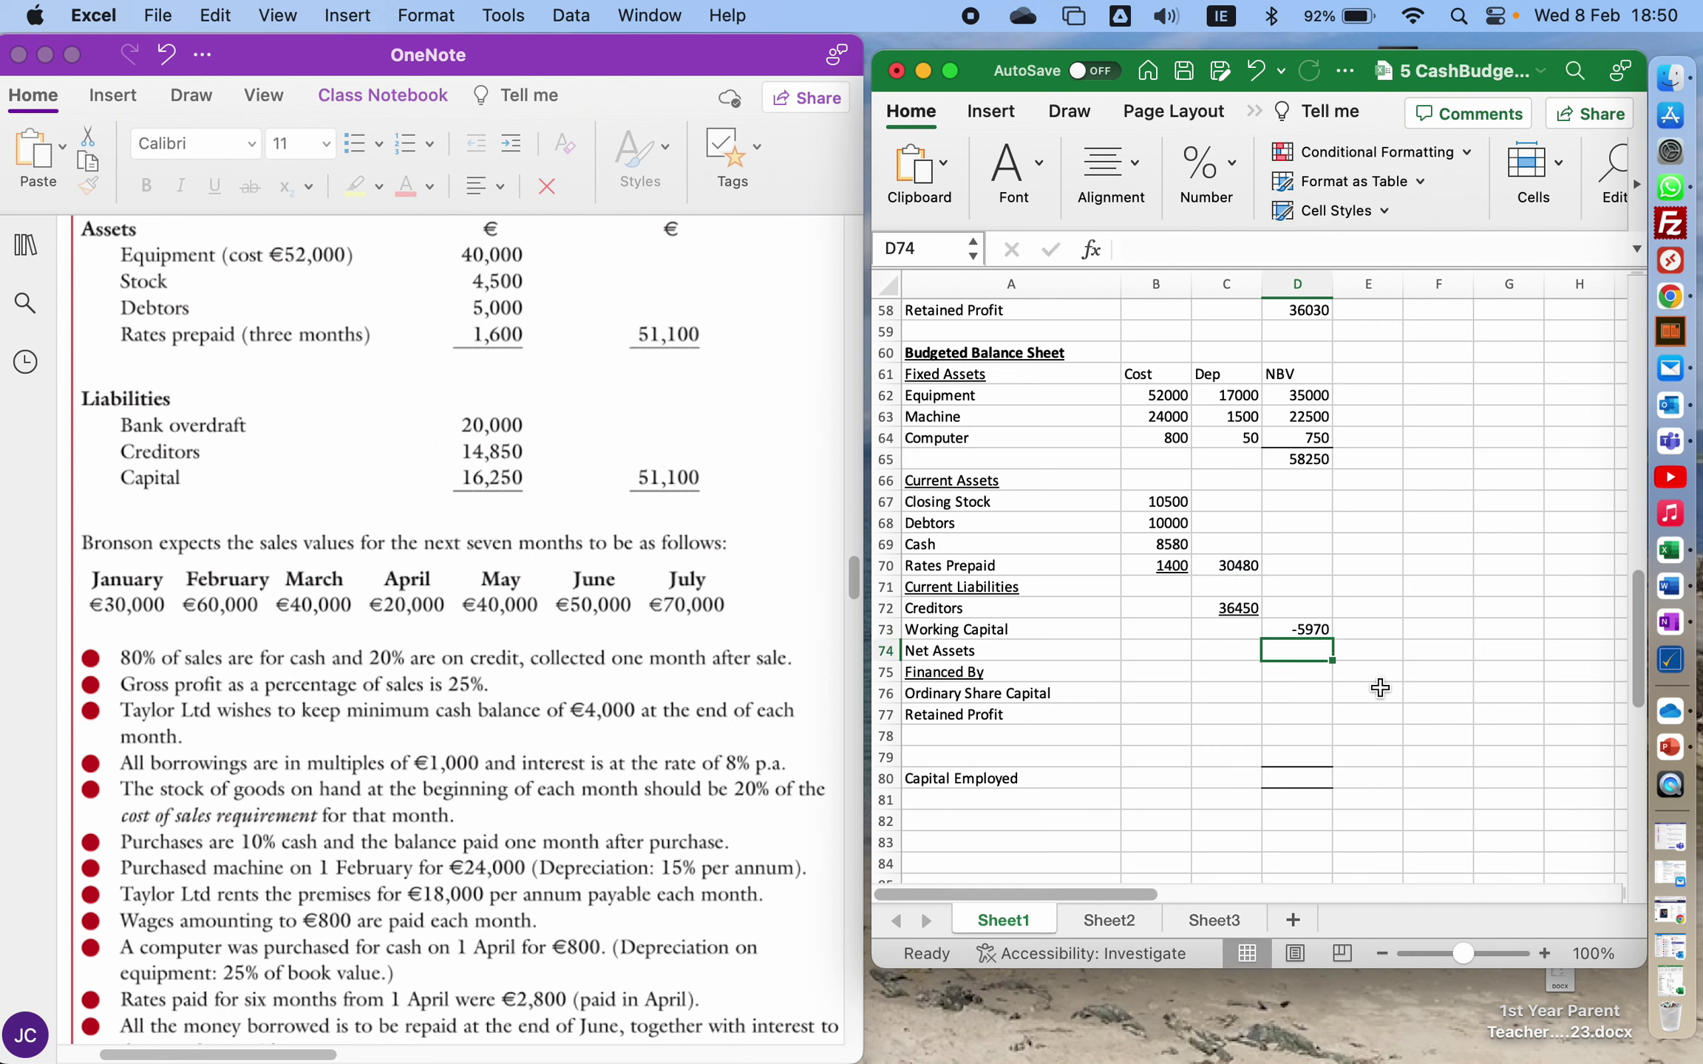
- Calculate net assets in D74 as =D65+D73, giving 52280
{"action": "type", "text": "="}
{"action": "key", "text": "Up"}
{"action": "key", "text": "Up"}
{"action": "key", "text": "Up"}
{"action": "key", "text": "Up"}
{"action": "key", "text": "Up"}
{"action": "key", "text": "Up"}
{"action": "key", "text": "Up"}
{"action": "key", "text": "Up"}
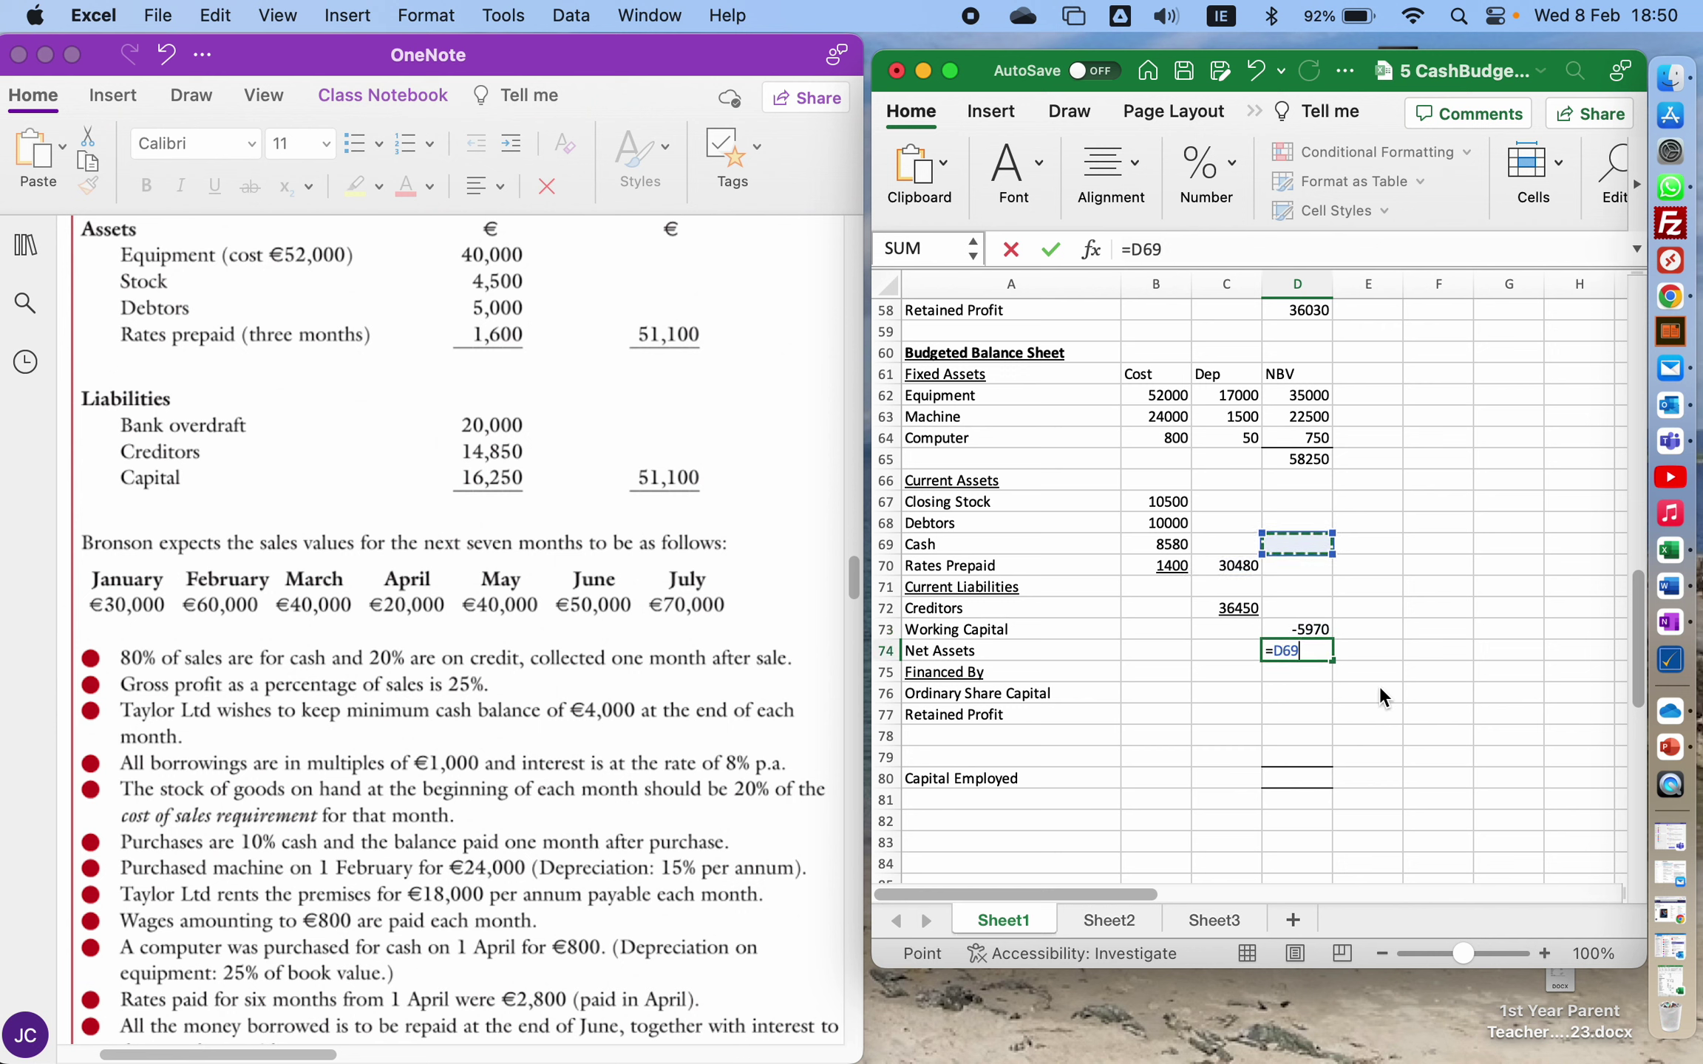
{"action": "key", "text": "Up"}
{"action": "type", "text": "+"}
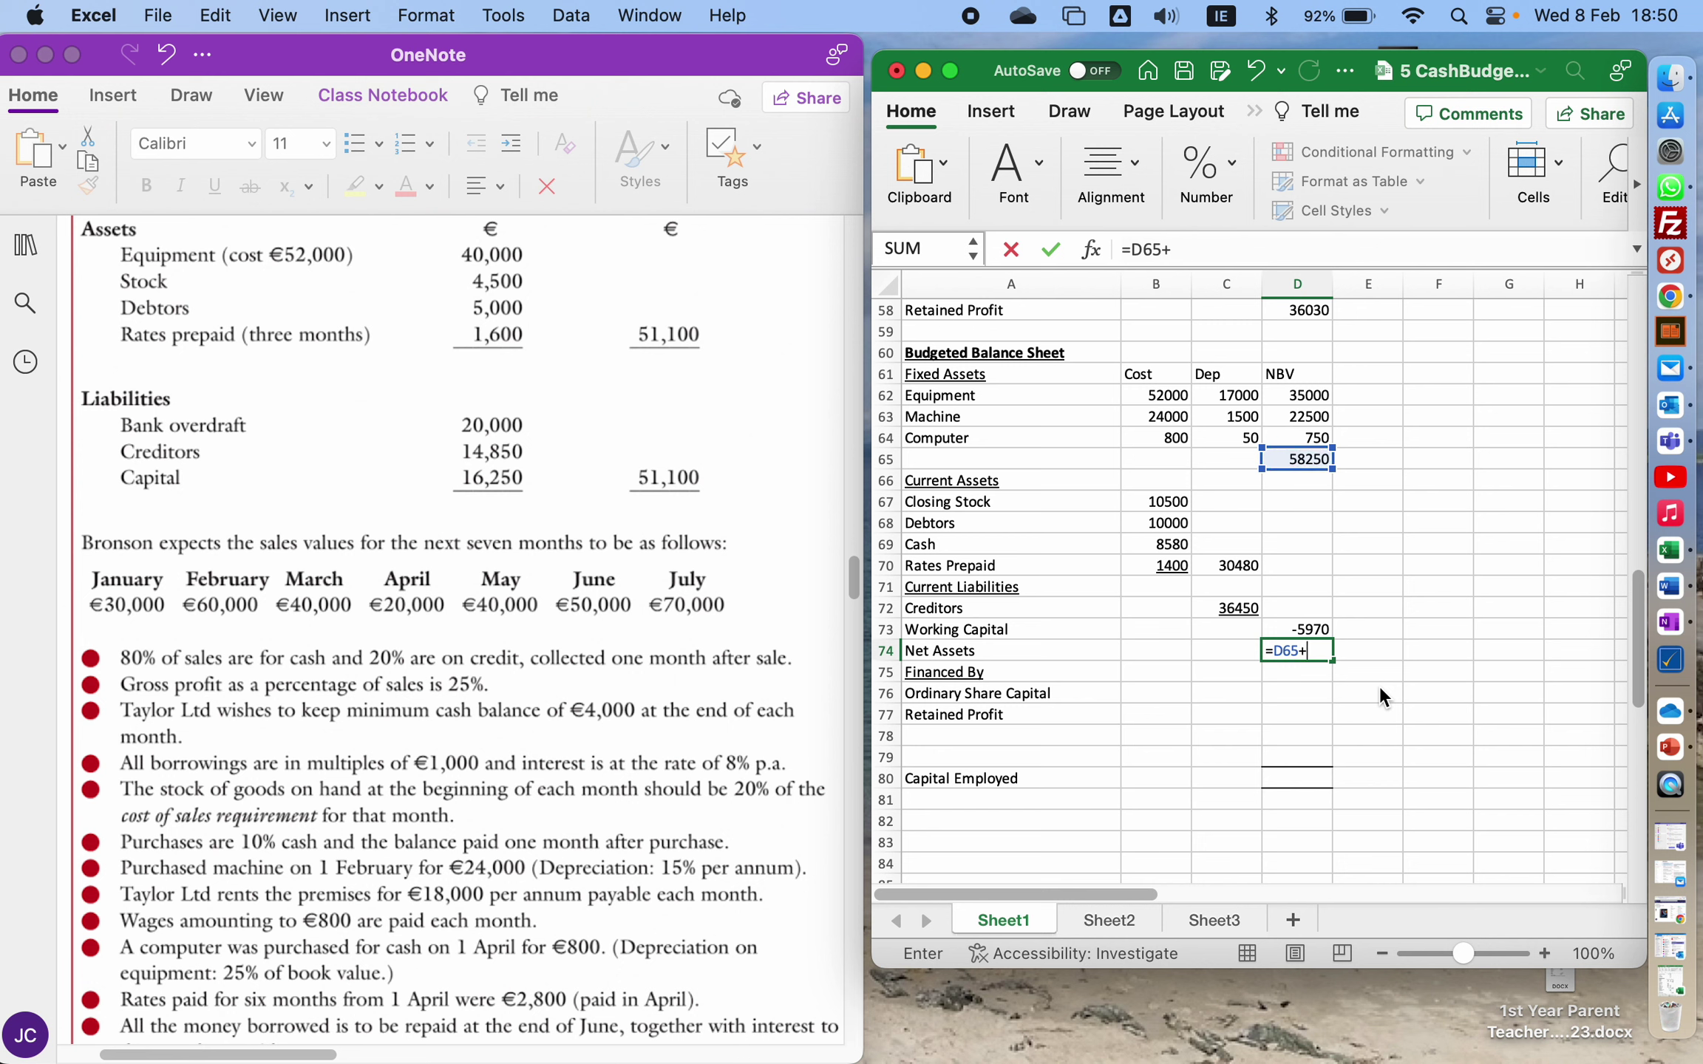
{"action": "key", "text": "Up"}
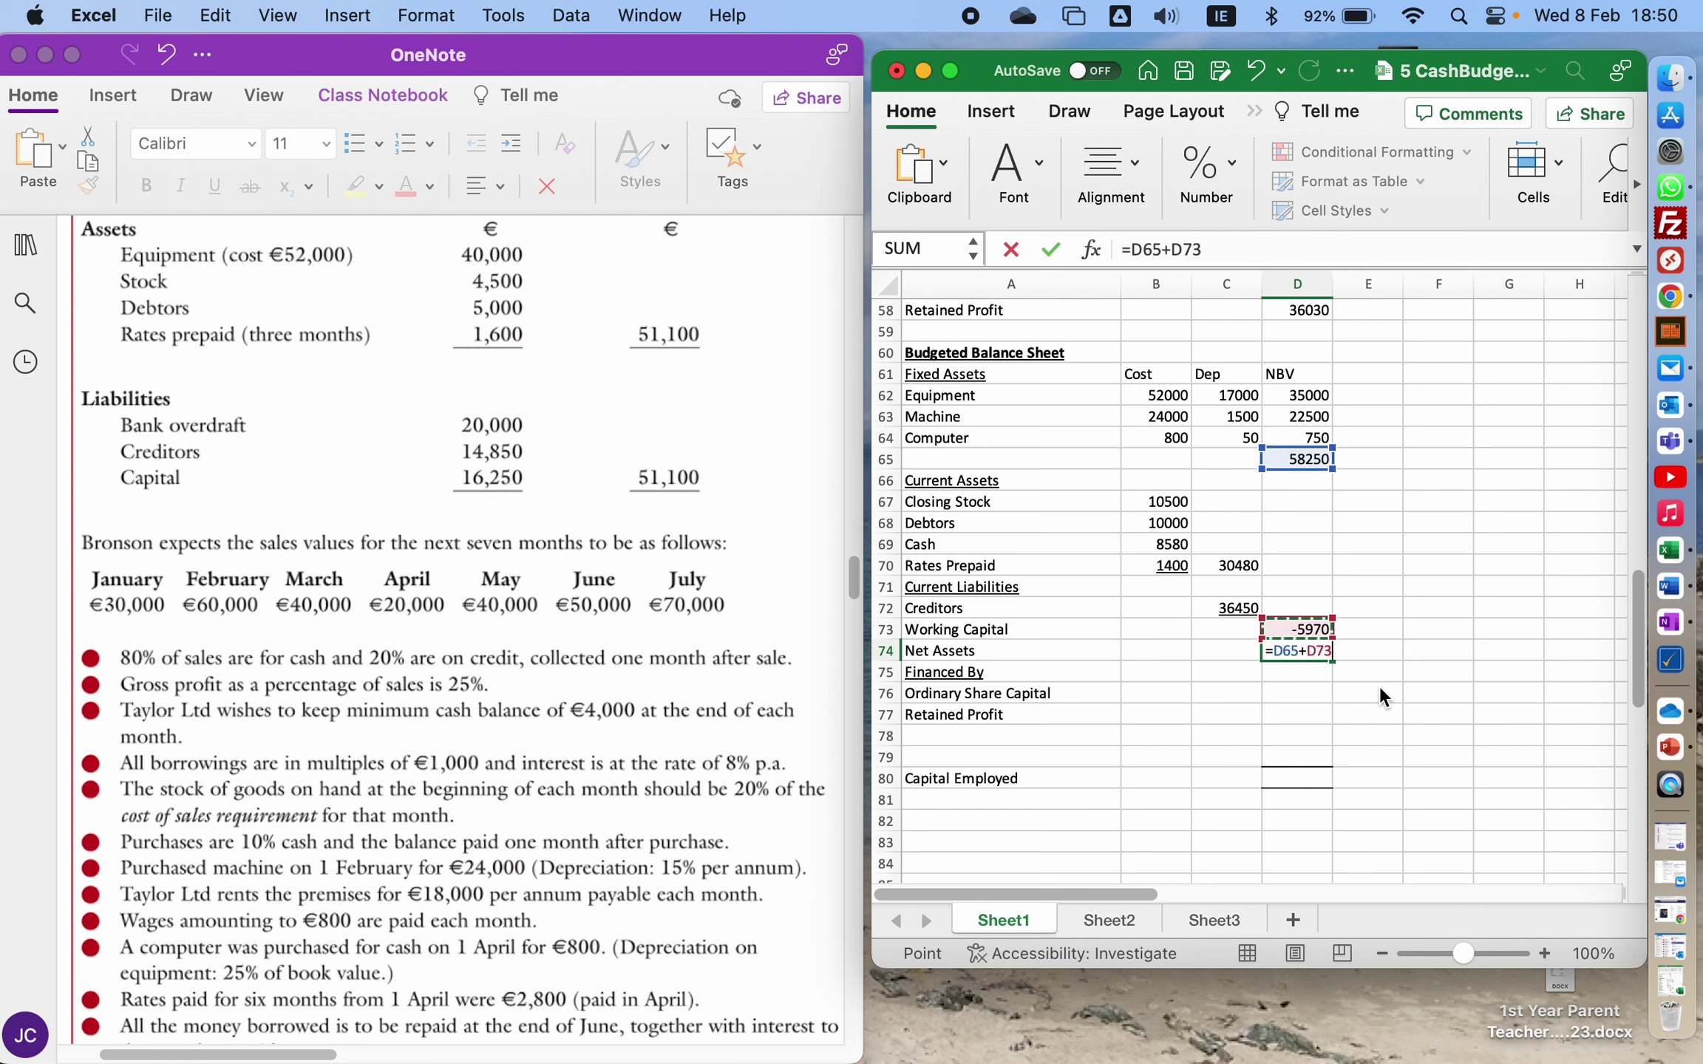
{"action": "key", "text": "Return"}
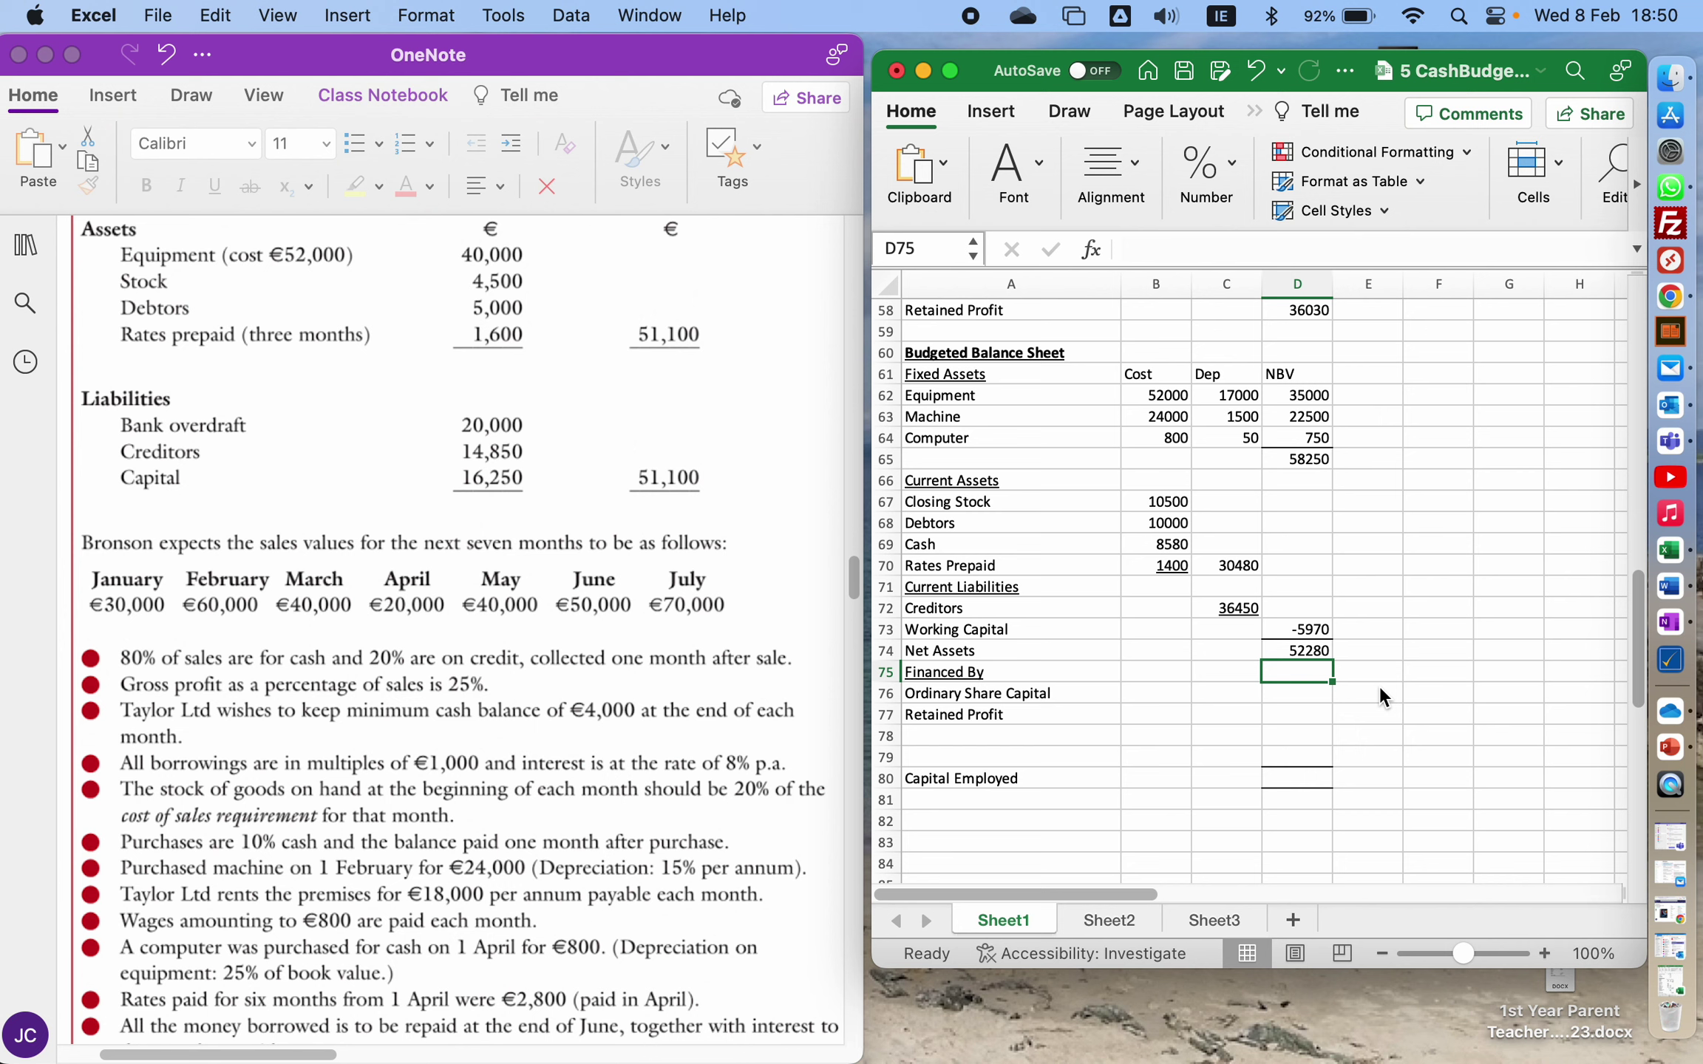
- Enter share capital 16250 in C76 and link retained profit 36030 via =D58 in C77
{"action": "key", "text": "Down"}
{"action": "key", "text": "Left"}
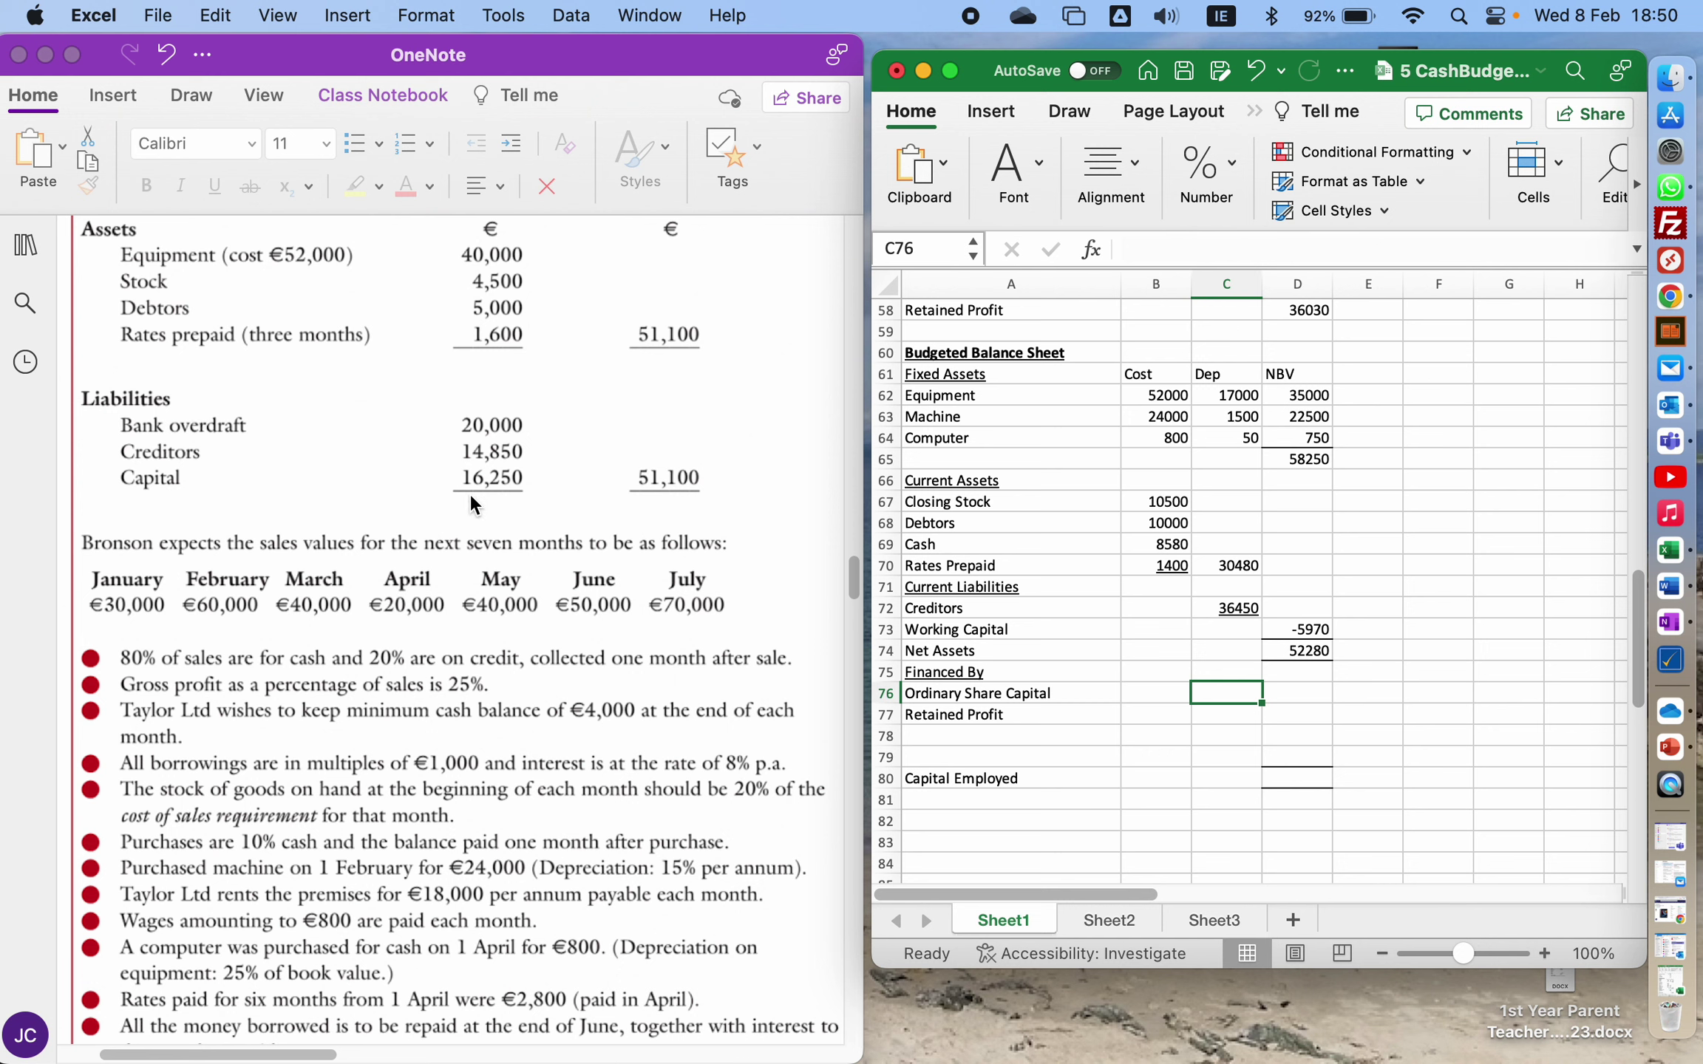
{"action": "type", "text": "16250"}
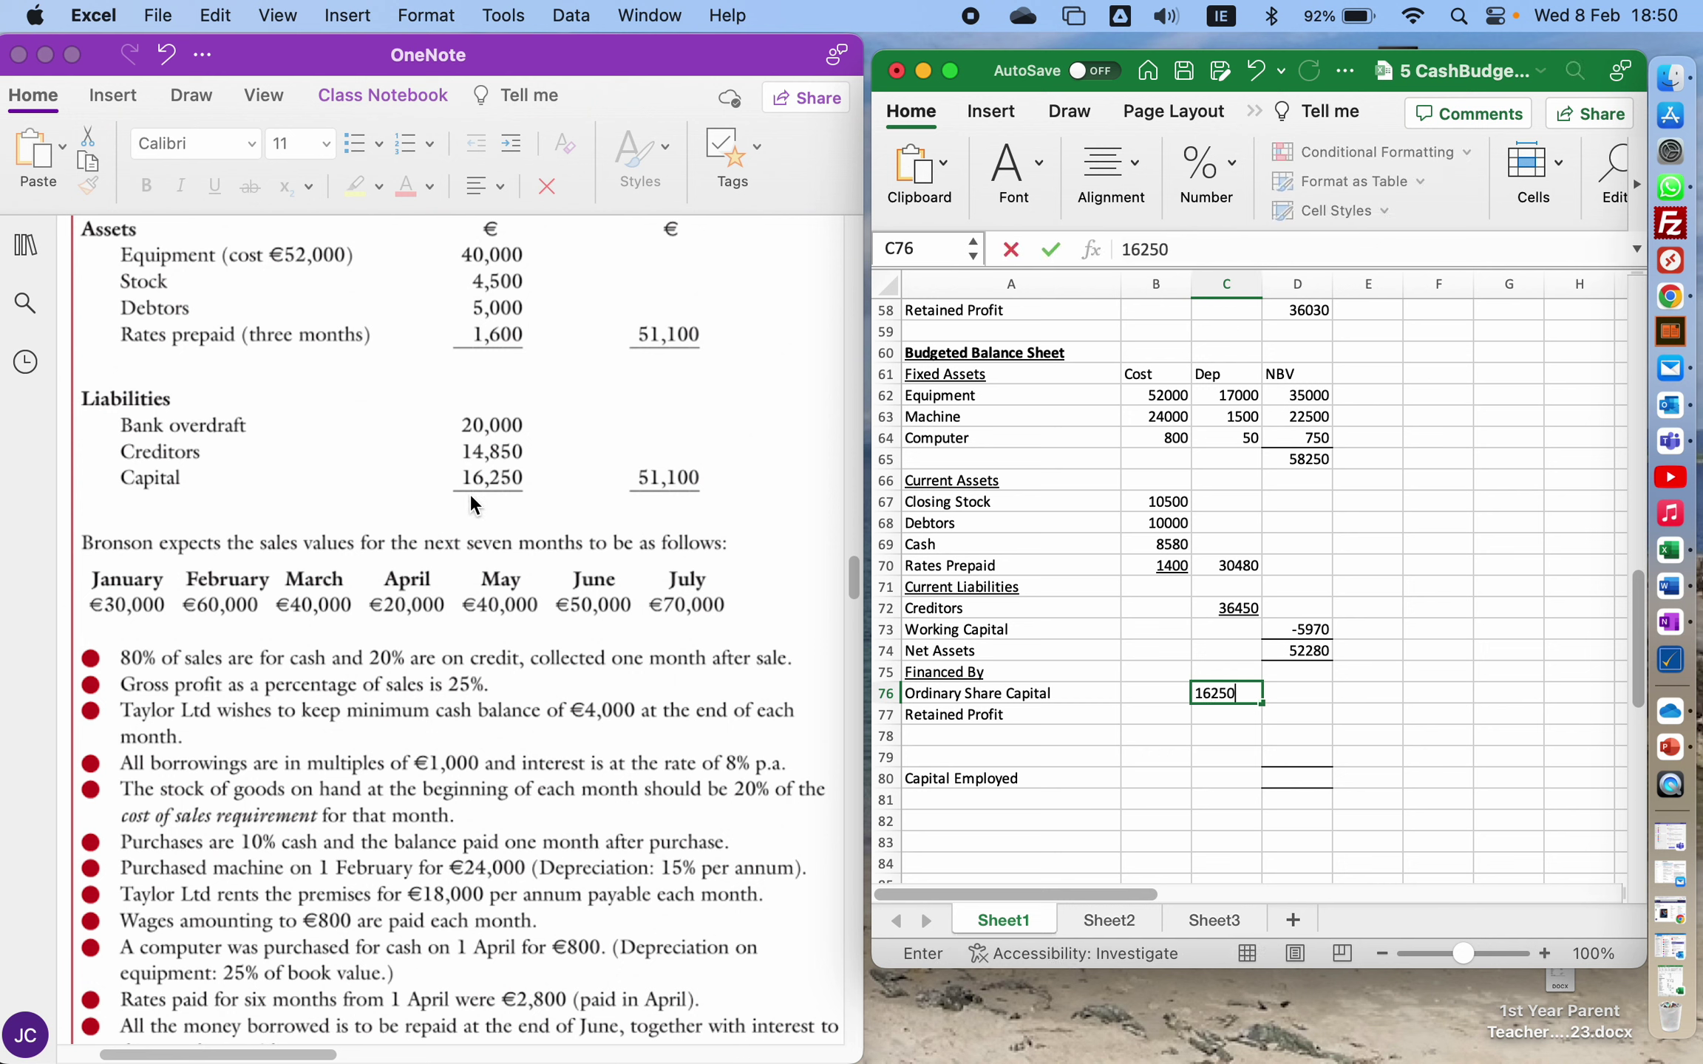
{"action": "key", "text": "Return"}
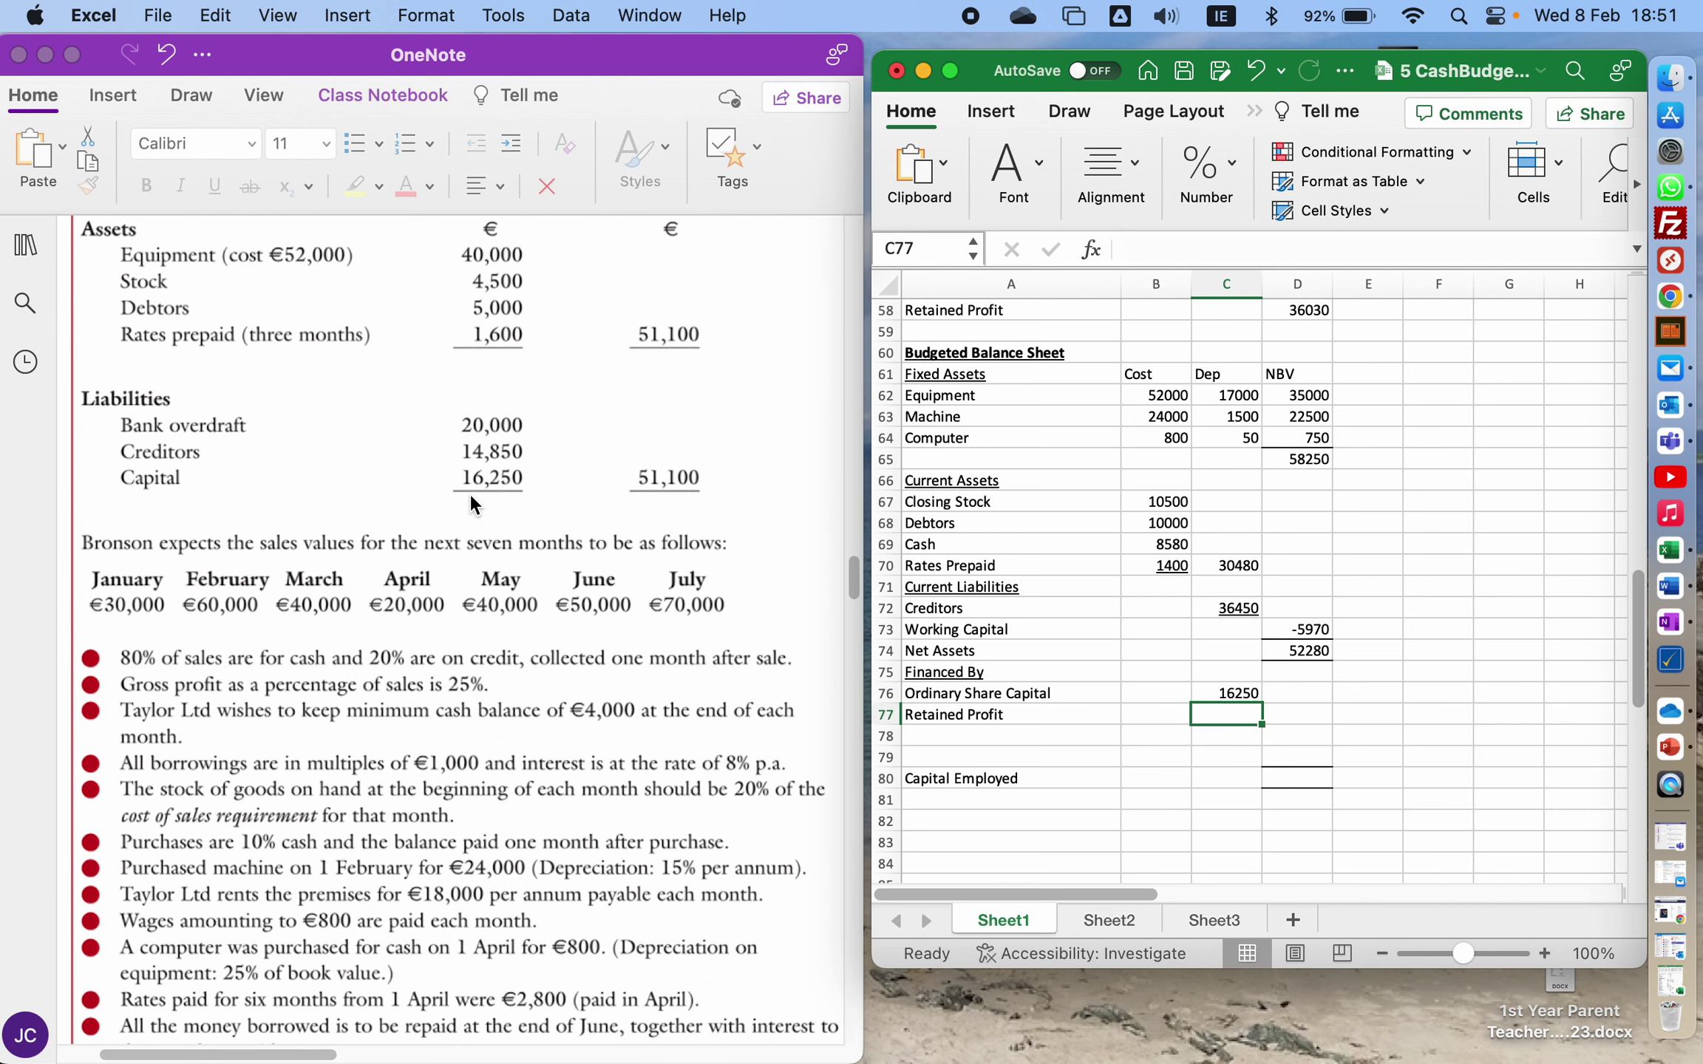
{"action": "type", "text": "="}
{"action": "key", "text": "Up"}
{"action": "key", "text": "Up"}
{"action": "key", "text": "Up"}
{"action": "key", "text": "Up"}
{"action": "key", "text": "Up"}
{"action": "key", "text": "Up"}
{"action": "key", "text": "Up"}
{"action": "key", "text": "Up"}
{"action": "key", "text": "Up"}
{"action": "key", "text": "Up"}
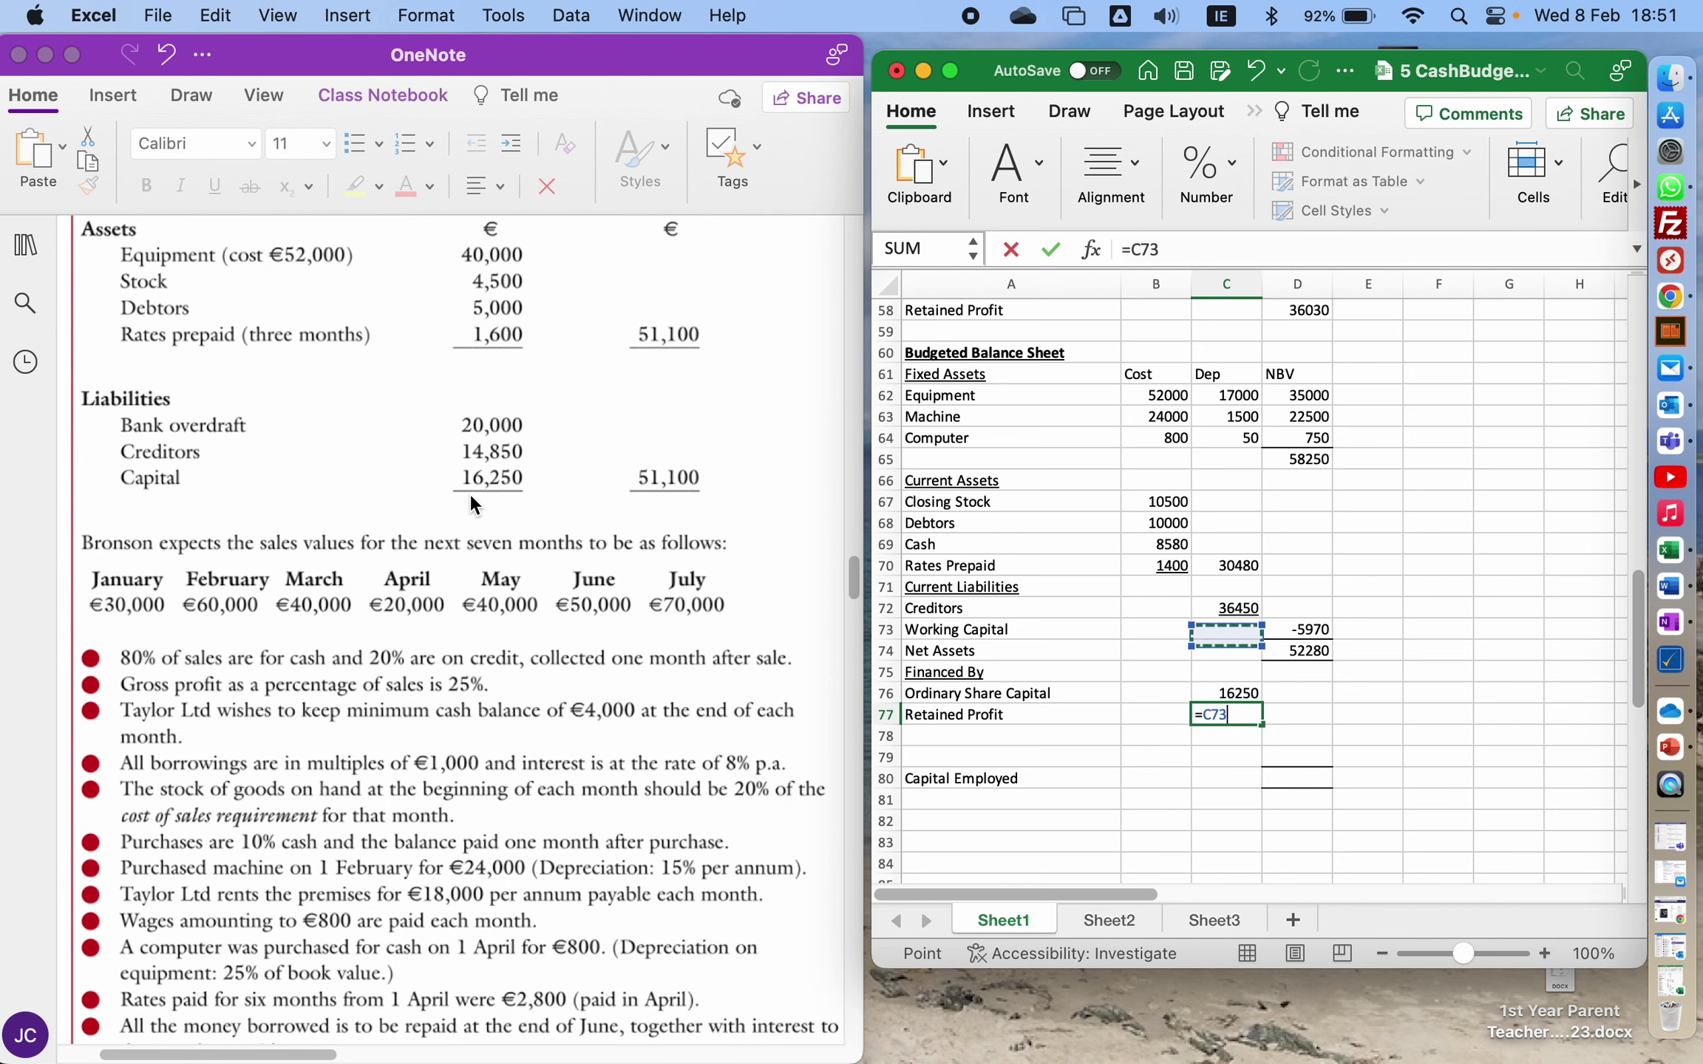
{"action": "key", "text": "Up"}
{"action": "key", "text": "Up"}
{"action": "key", "text": "Up"}
{"action": "key", "text": "Up"}
{"action": "key", "text": "Up"}
{"action": "key", "text": "Up"}
{"action": "key", "text": "Up"}
{"action": "key", "text": "Up"}
{"action": "key", "text": "Up"}
{"action": "key", "text": "Up"}
{"action": "key", "text": "Up"}
{"action": "key", "text": "Up"}
{"action": "key", "text": "Up"}
{"action": "key", "text": "Up"}
{"action": "key", "text": "Up"}
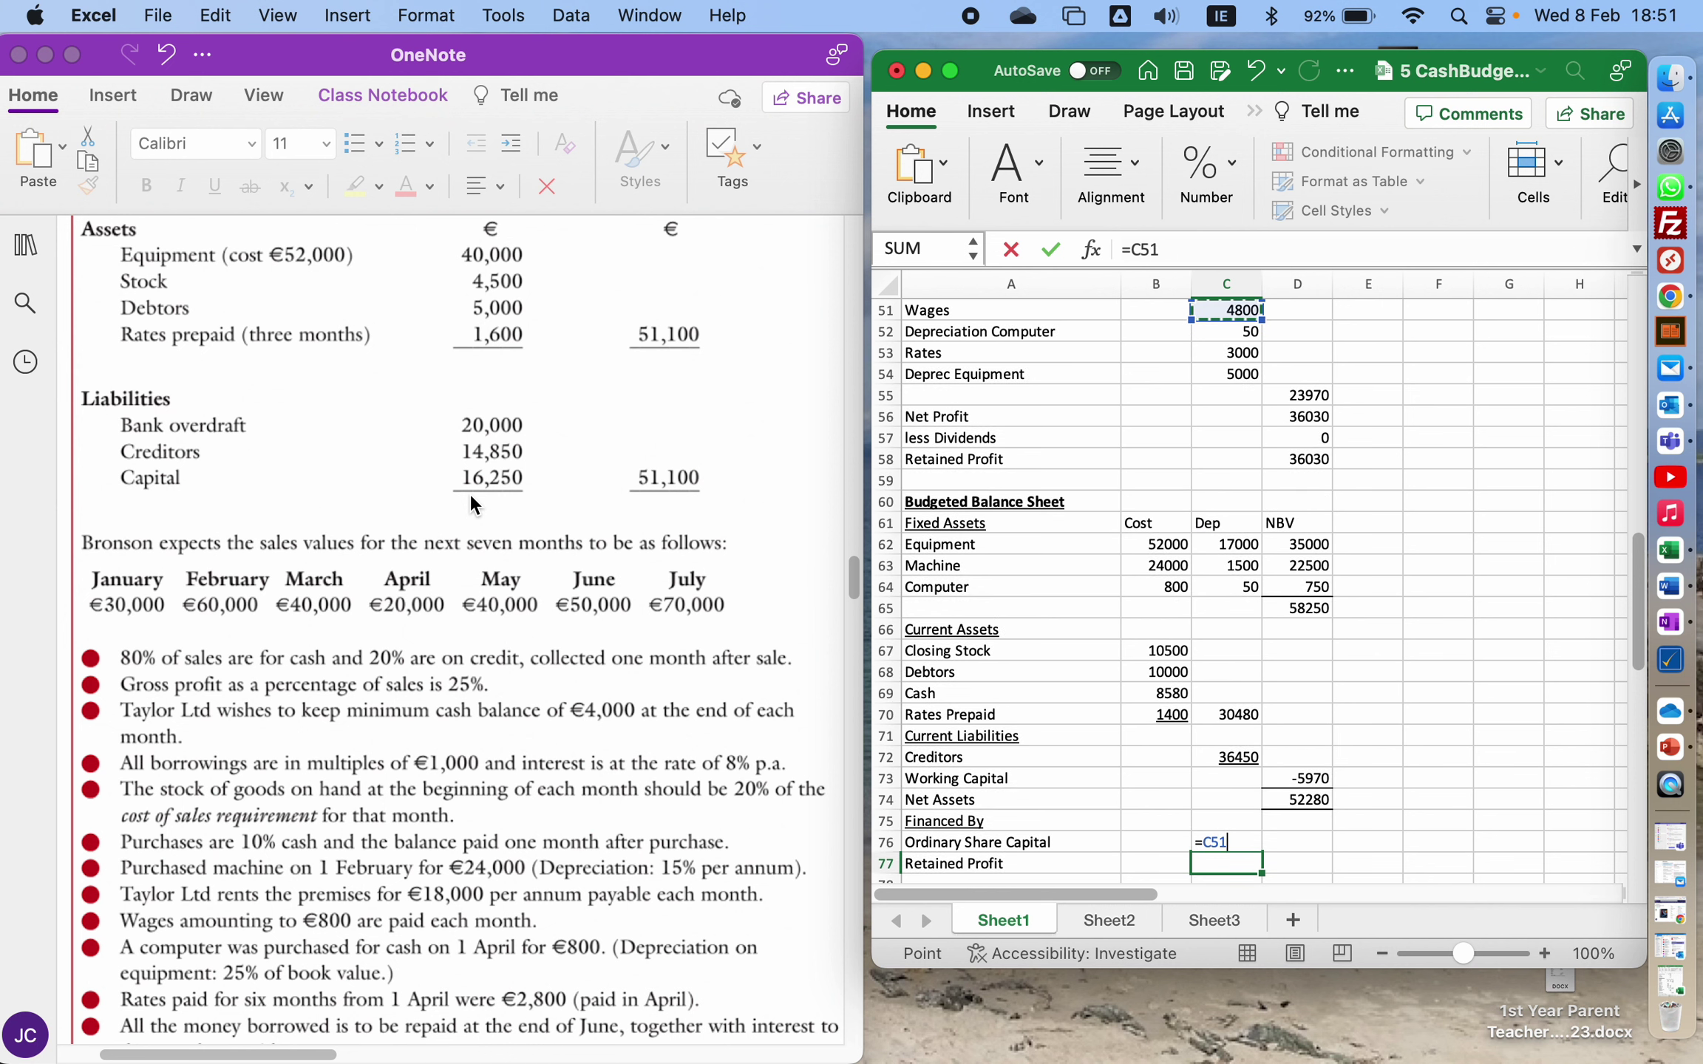
{"action": "key", "text": "Down"}
{"action": "key", "text": "Down"}
{"action": "key", "text": "Down"}
{"action": "key", "text": "Down"}
{"action": "key", "text": "Down"}
{"action": "key", "text": "Down"}
{"action": "key", "text": "Right"}
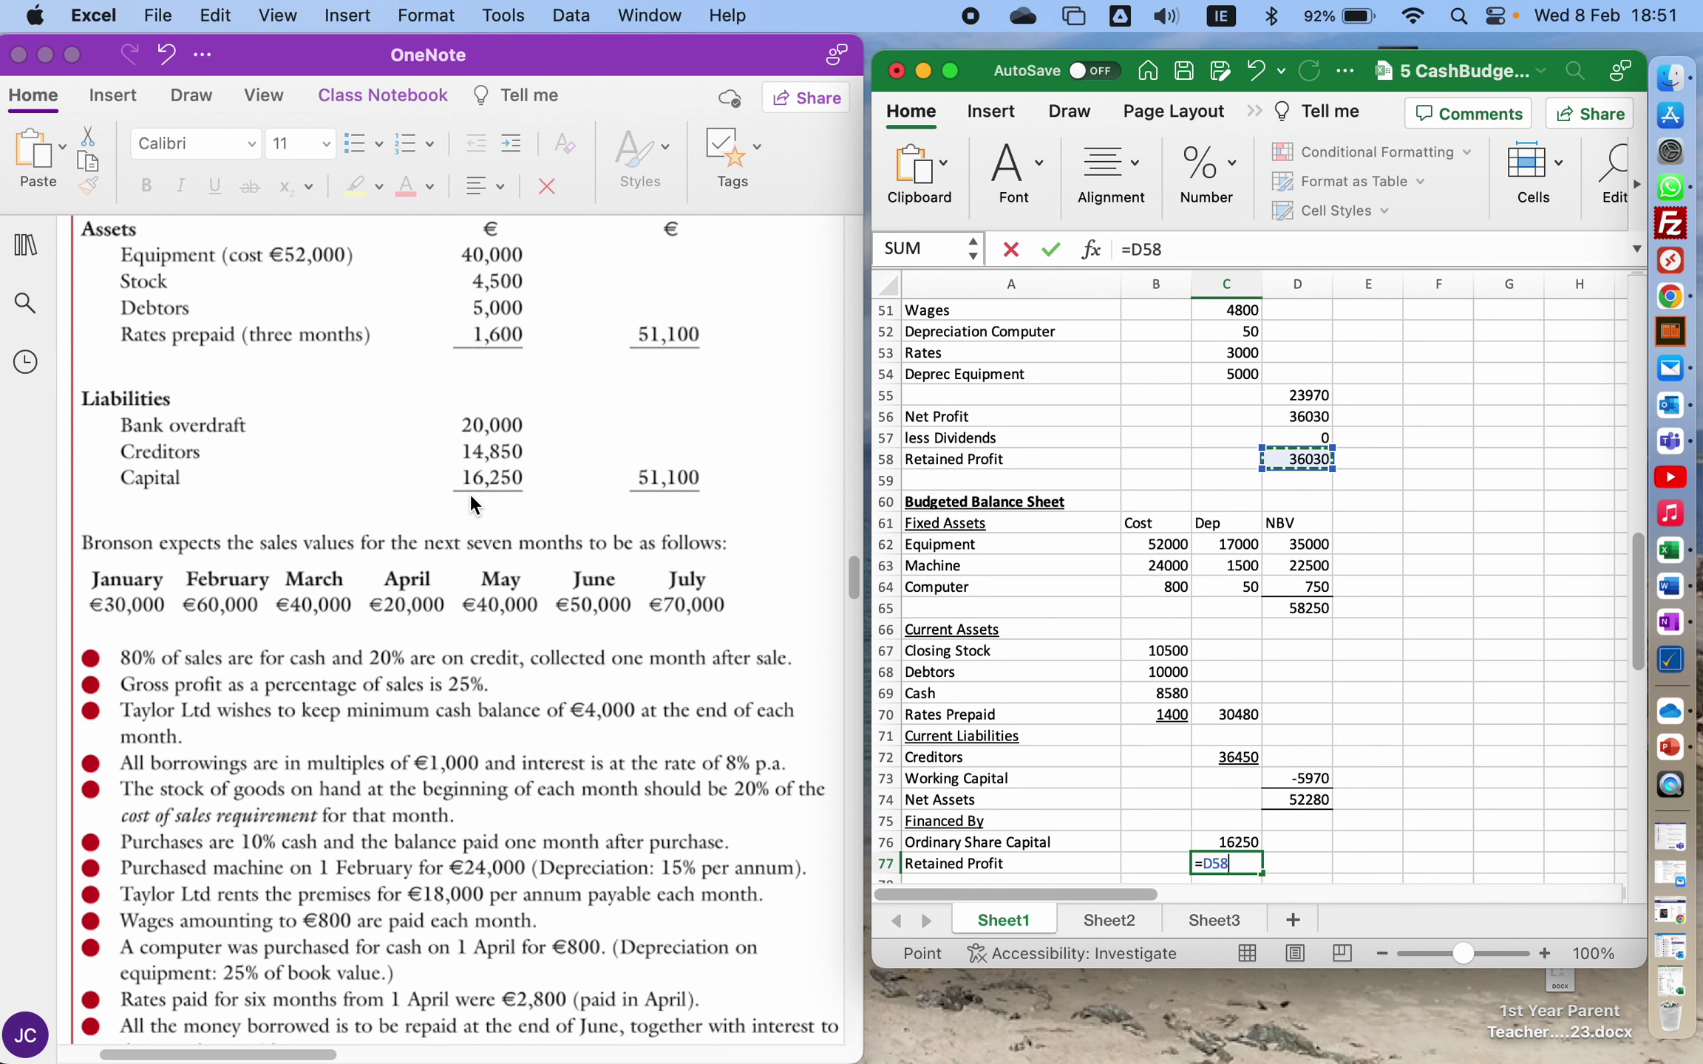
{"action": "key", "text": "Return"}
- Total capital employed in D80 as =C76+C77, giving 52280
{"action": "key", "text": "Right"}
{"action": "key", "text": "Down"}
{"action": "key", "text": "Down"}
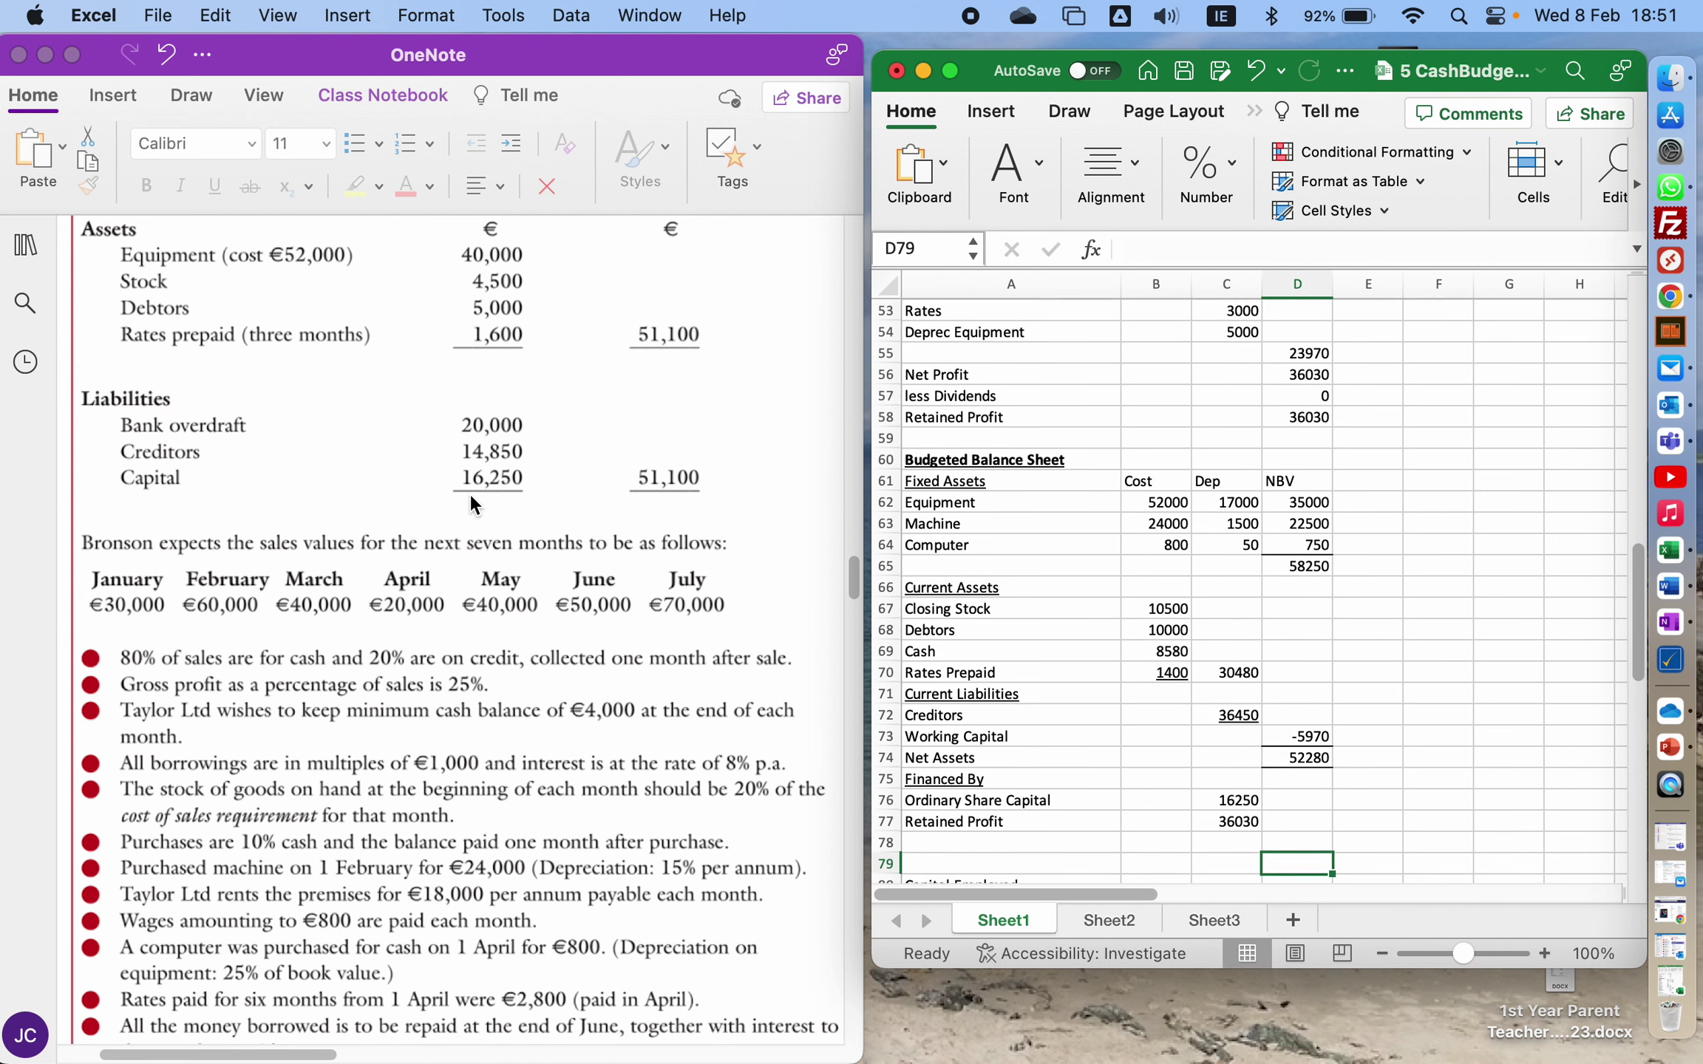
{"action": "type", "text": "="}
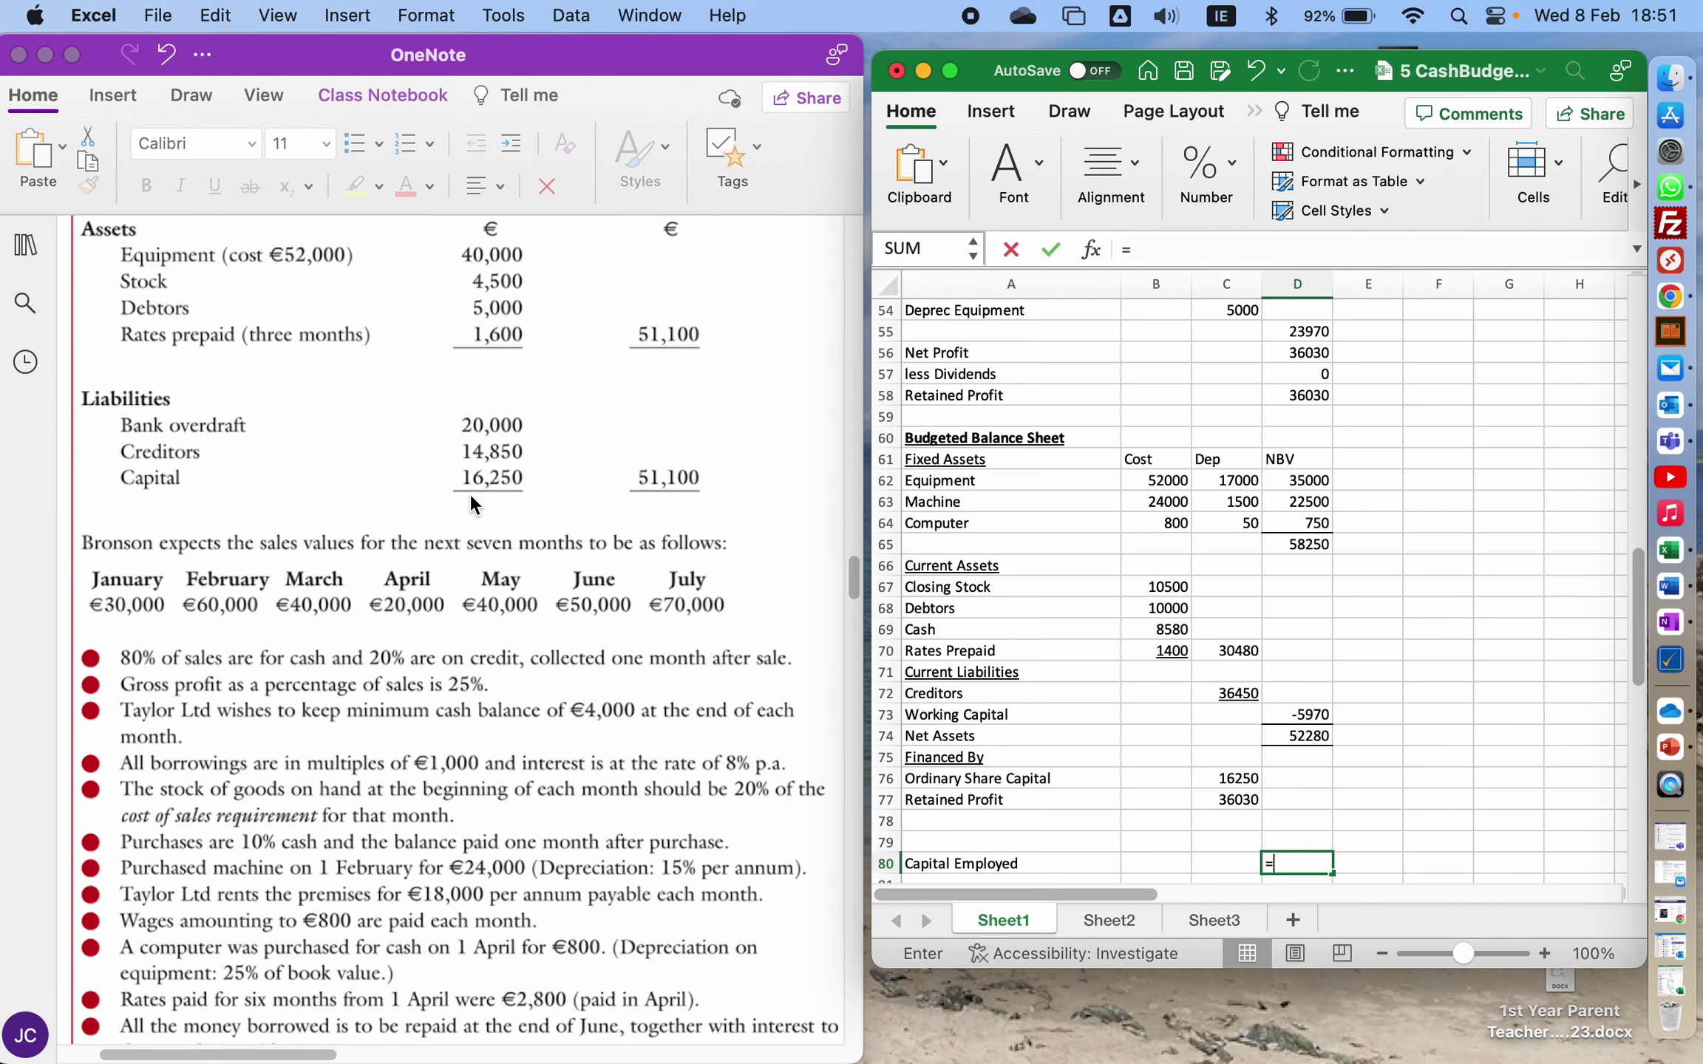
{"action": "key", "text": "Left"}
{"action": "key", "text": "Up"}
{"action": "key", "text": "Up"}
{"action": "key", "text": "Up"}
{"action": "key", "text": "Up"}
{"action": "type", "text": "+"}
{"action": "key", "text": "Left"}
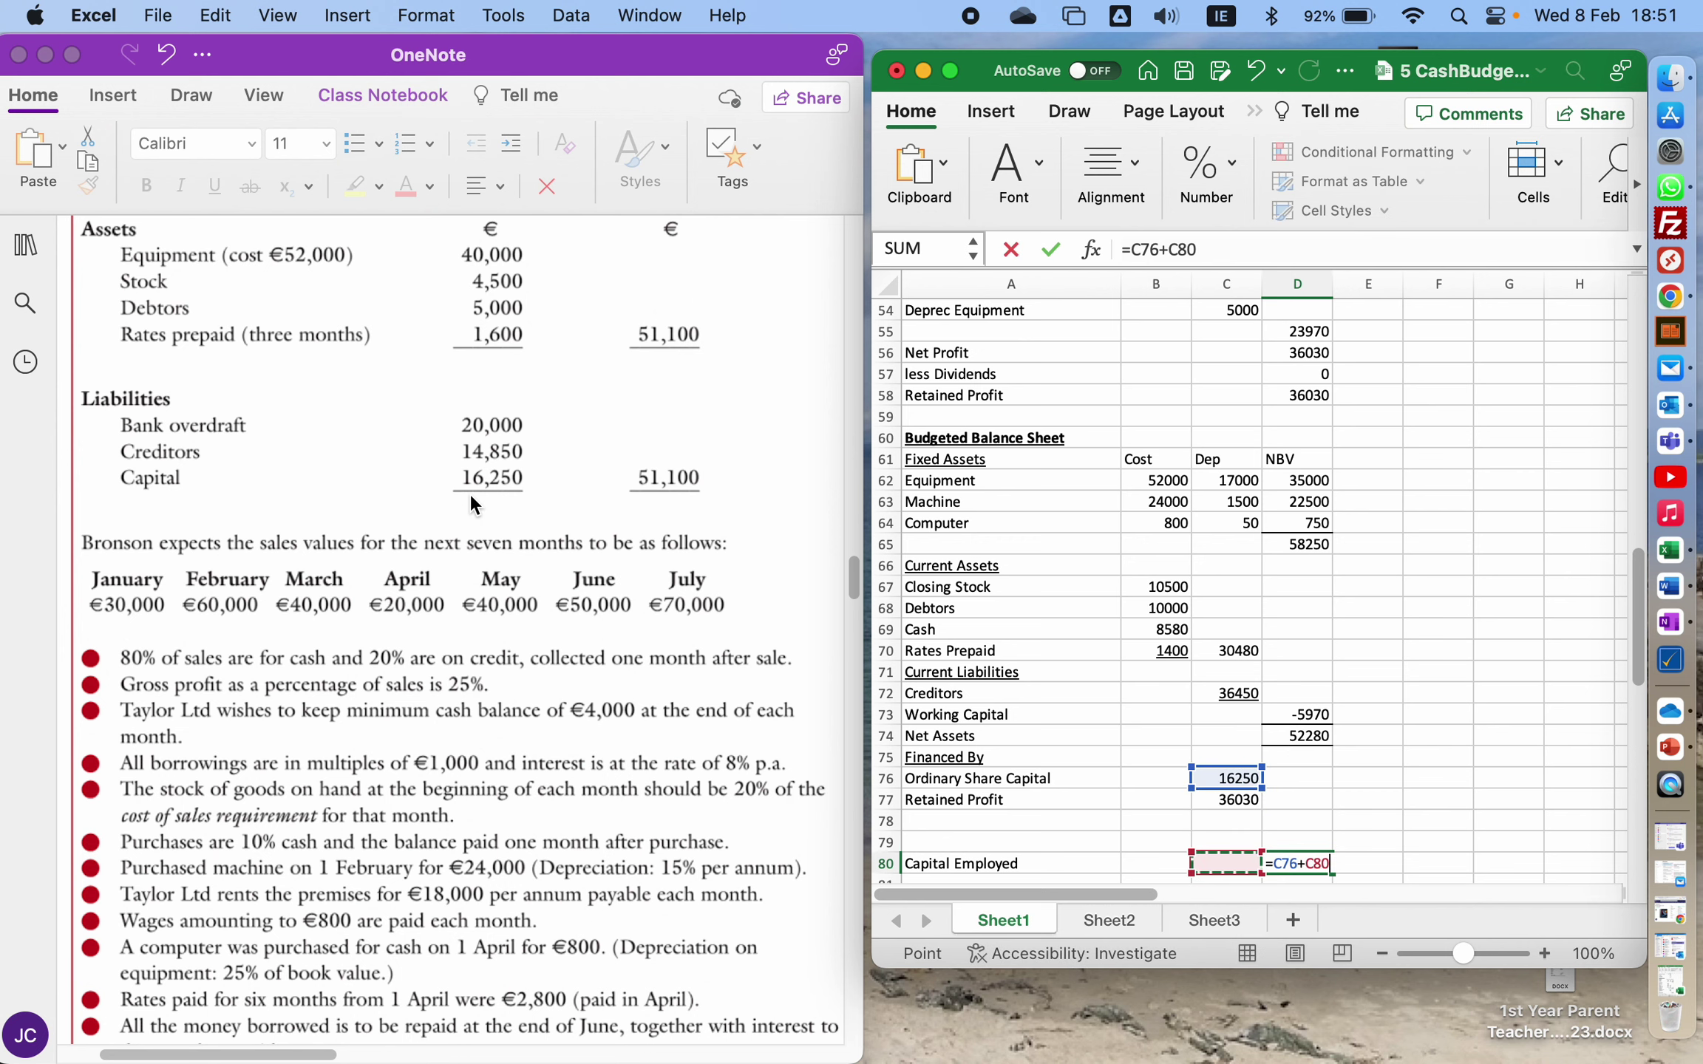
{"action": "key", "text": "Up"}
{"action": "key", "text": "Up"}
{"action": "key", "text": "Up"}
{"action": "key", "text": "Return"}
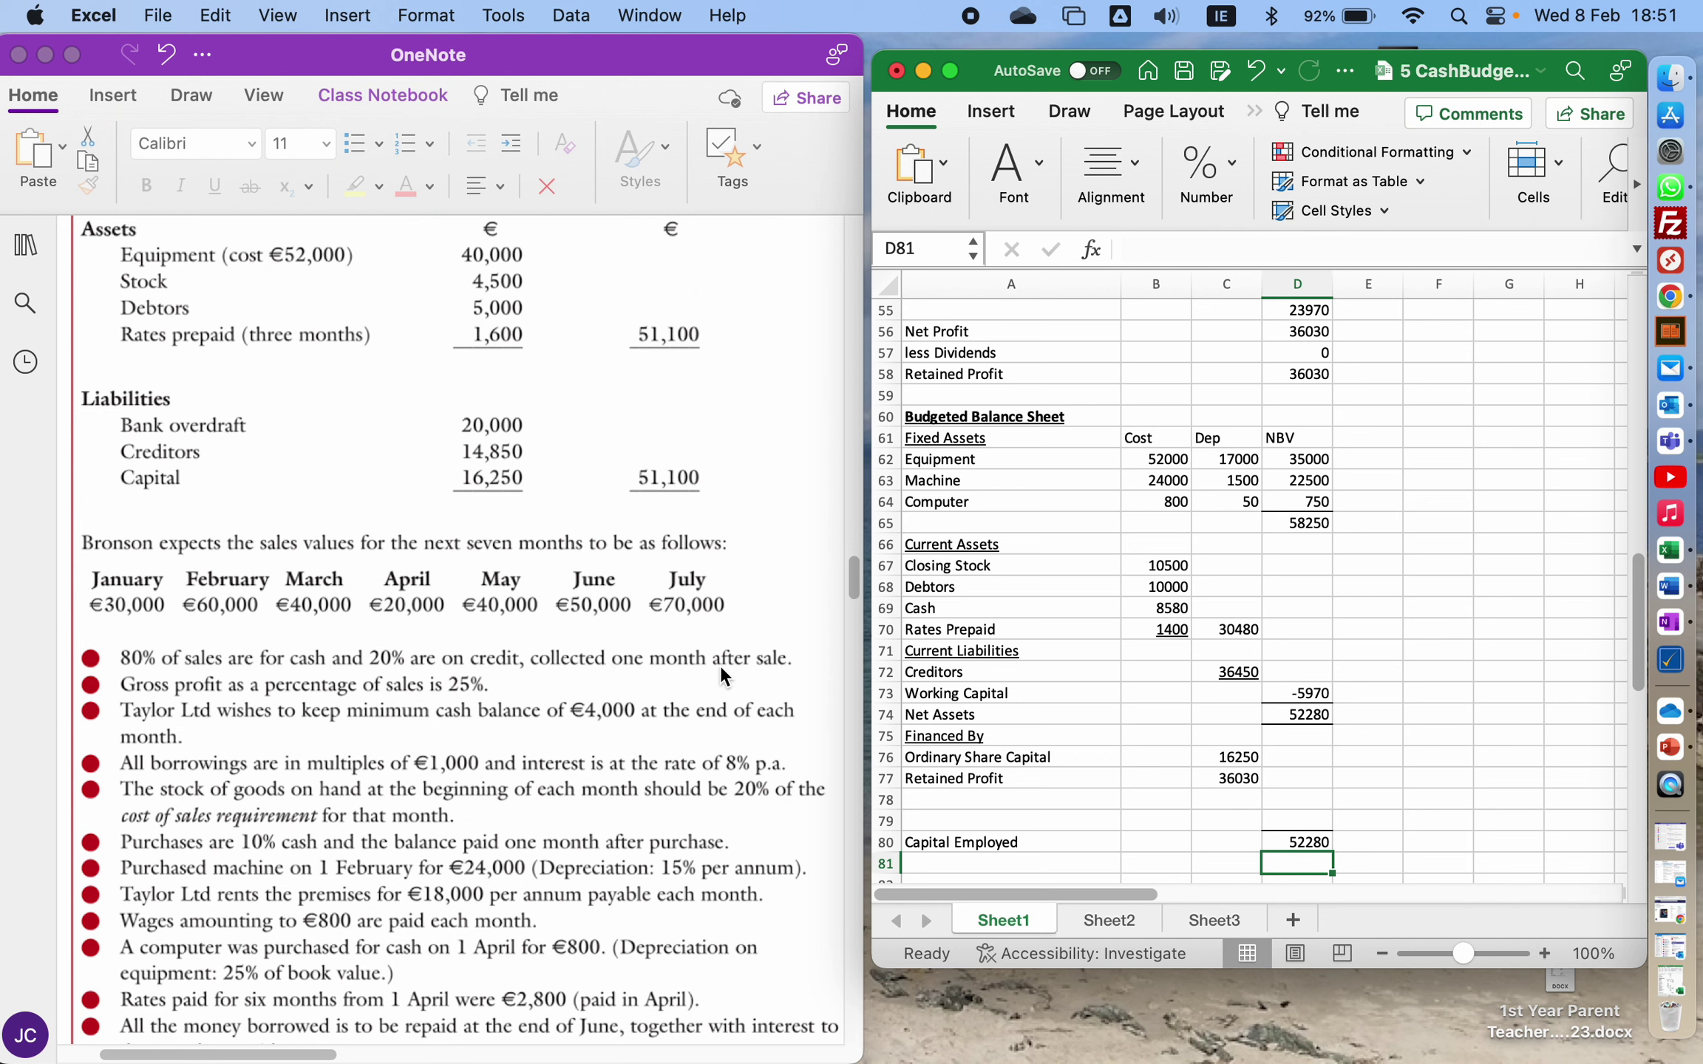